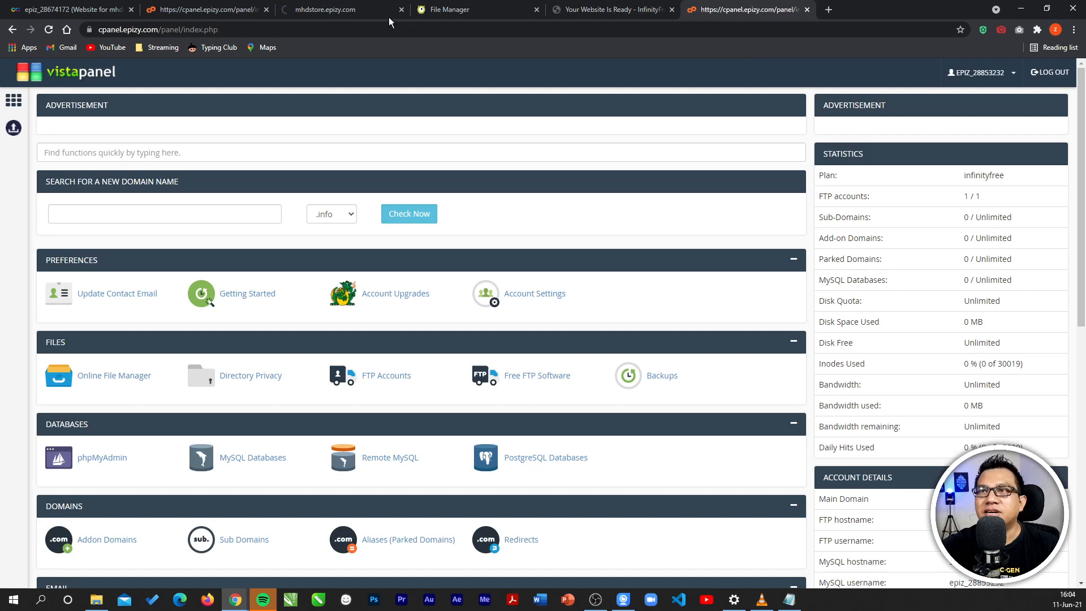
- Check the server notice in the first hosting account's control panel and the mhdstore.epizy.com site
{"action": "left_click", "coordinate": [353, 13]}
{"action": "left_click", "coordinate": [244, 12]}
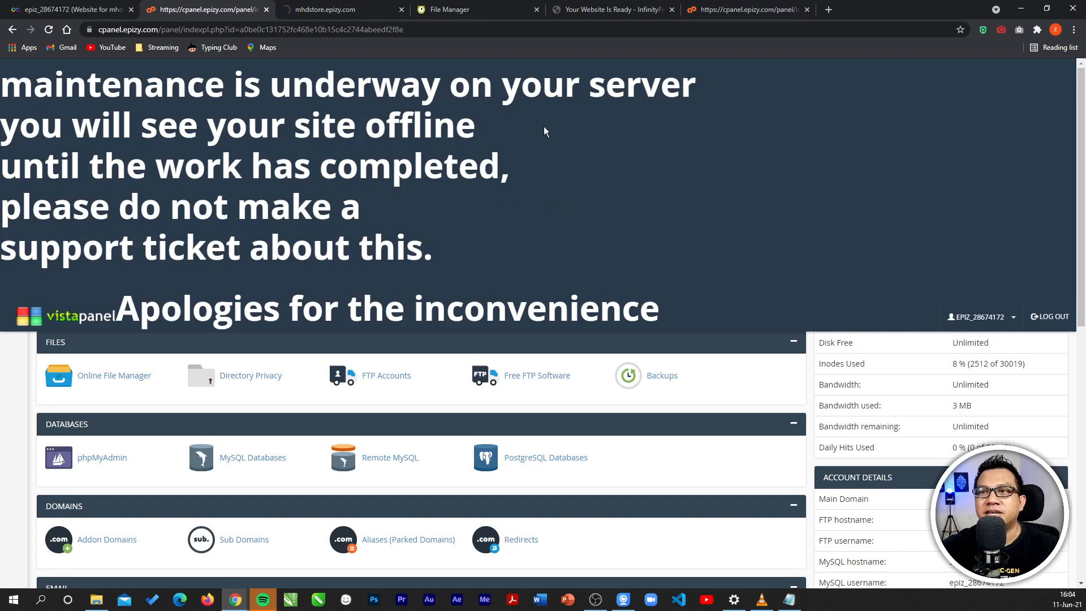
{"action": "left_click_drag", "start_coordinate": [688, 87], "coordinate": [9, 92]}
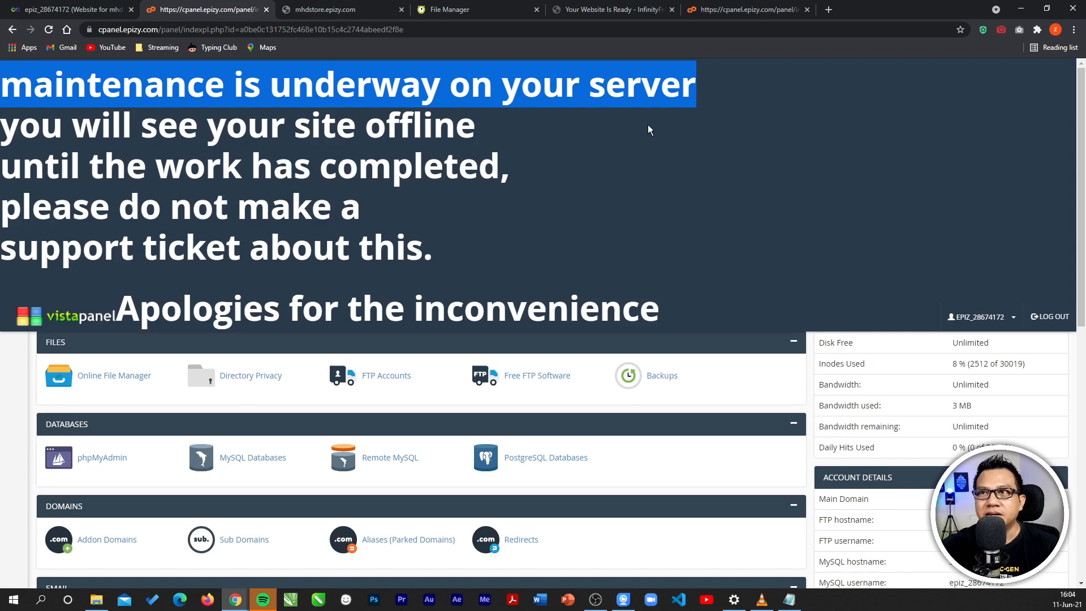
{"action": "left_click", "coordinate": [363, 11]}
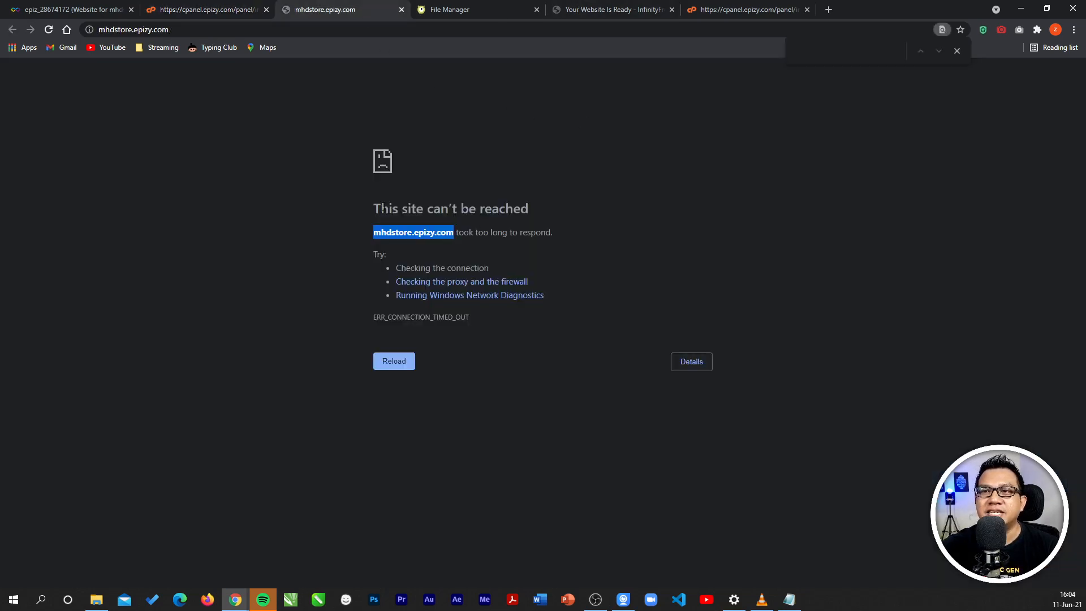
{"action": "left_click", "coordinate": [327, 183]}
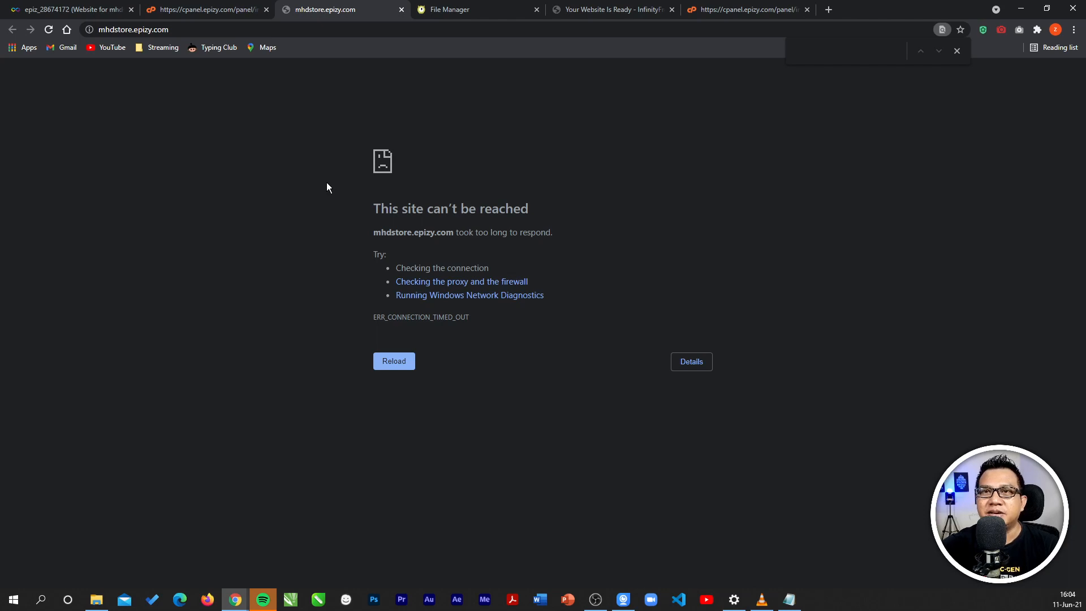
- Open the InfinityFree accounts list and examine the entry for mhdstore.great-site.net
{"action": "left_click", "coordinate": [71, 9]}
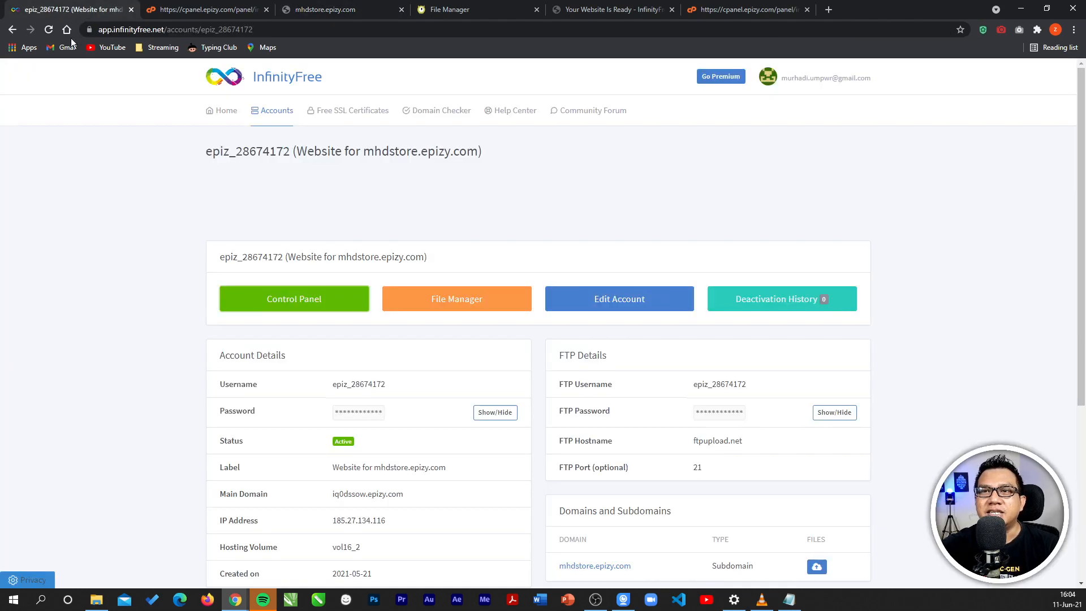
{"action": "left_click", "coordinate": [265, 114]}
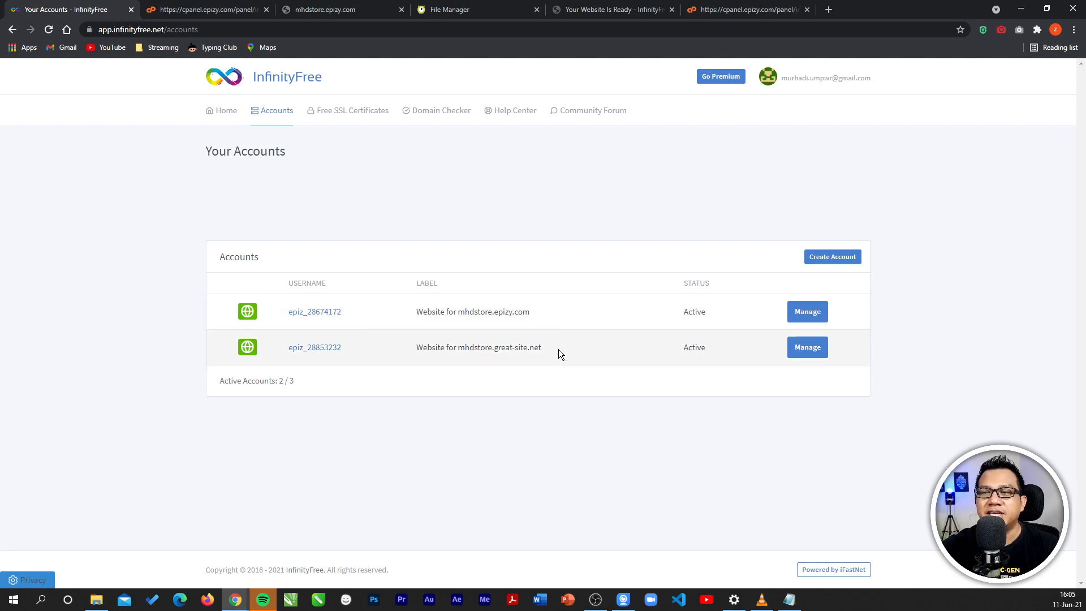
{"action": "left_click_drag", "start_coordinate": [552, 347], "coordinate": [461, 346]}
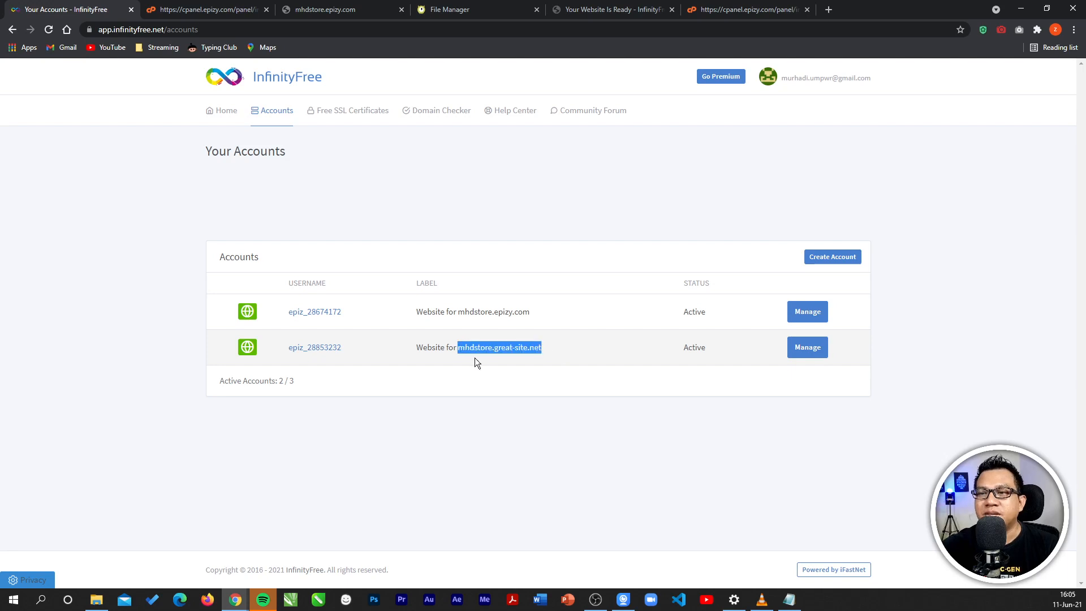
{"action": "left_click", "coordinate": [555, 401]}
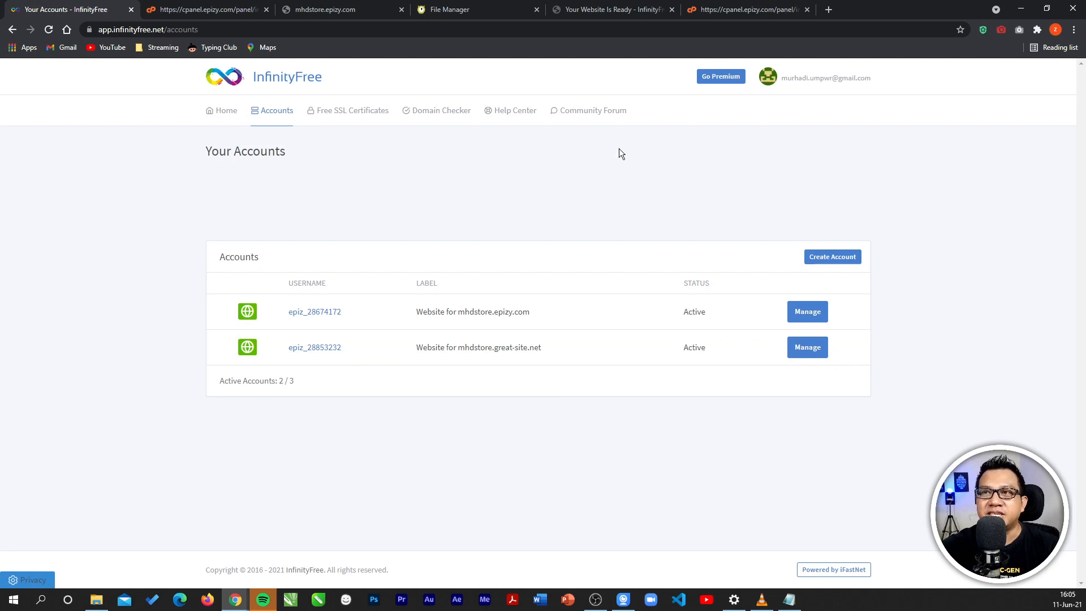
- Recheck the mhdstore.epizy.com site and reread its control panel's notice, ending on the accounts list
{"action": "left_click", "coordinate": [358, 9]}
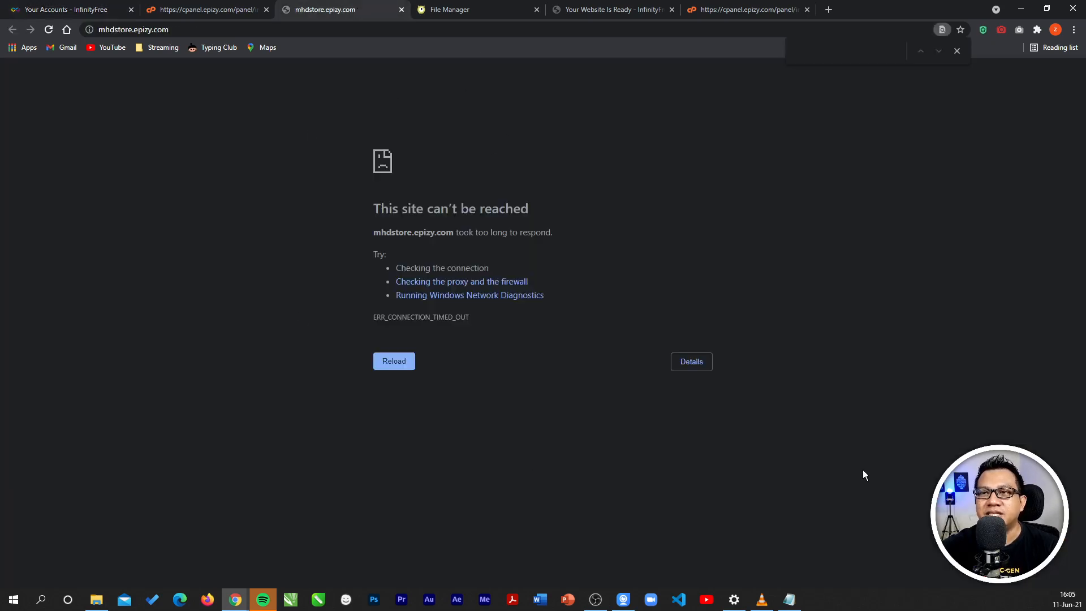
{"action": "left_click", "coordinate": [208, 9]}
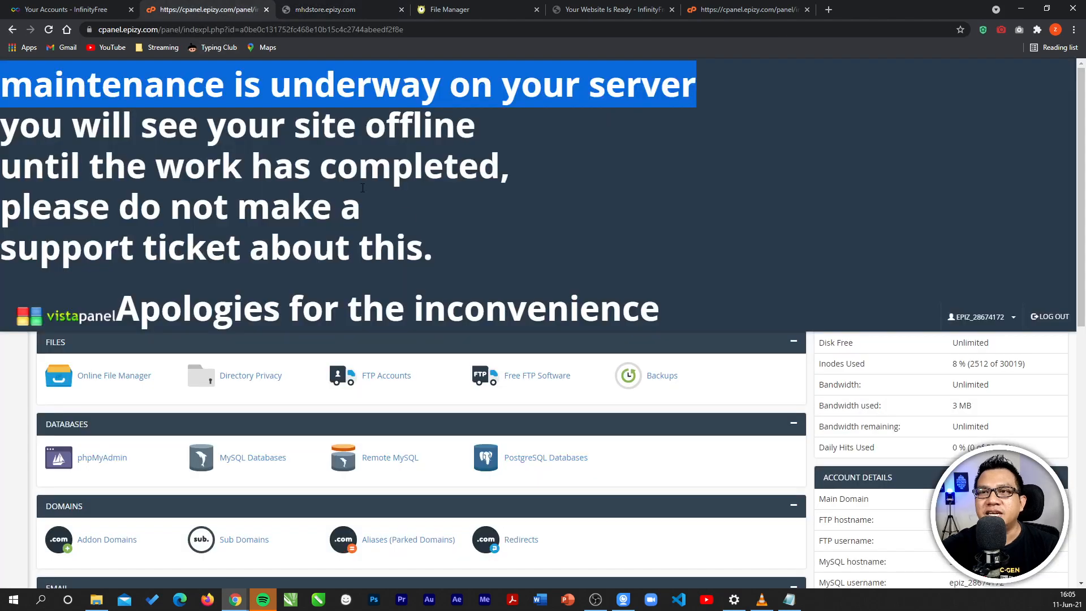
{"action": "left_click", "coordinate": [575, 178]}
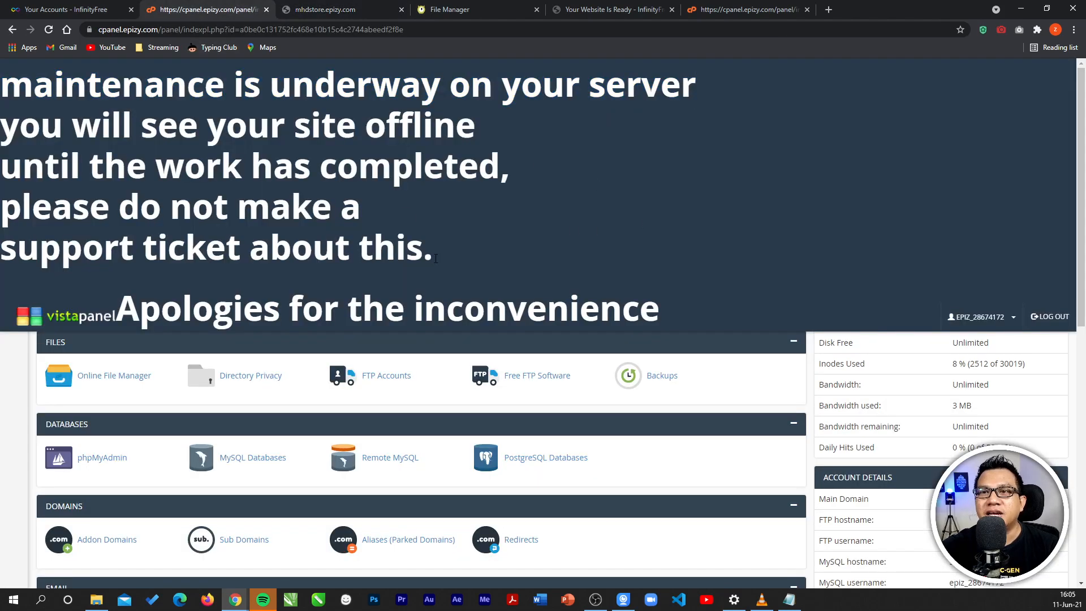
{"action": "left_click_drag", "start_coordinate": [450, 276], "coordinate": [4, 63]}
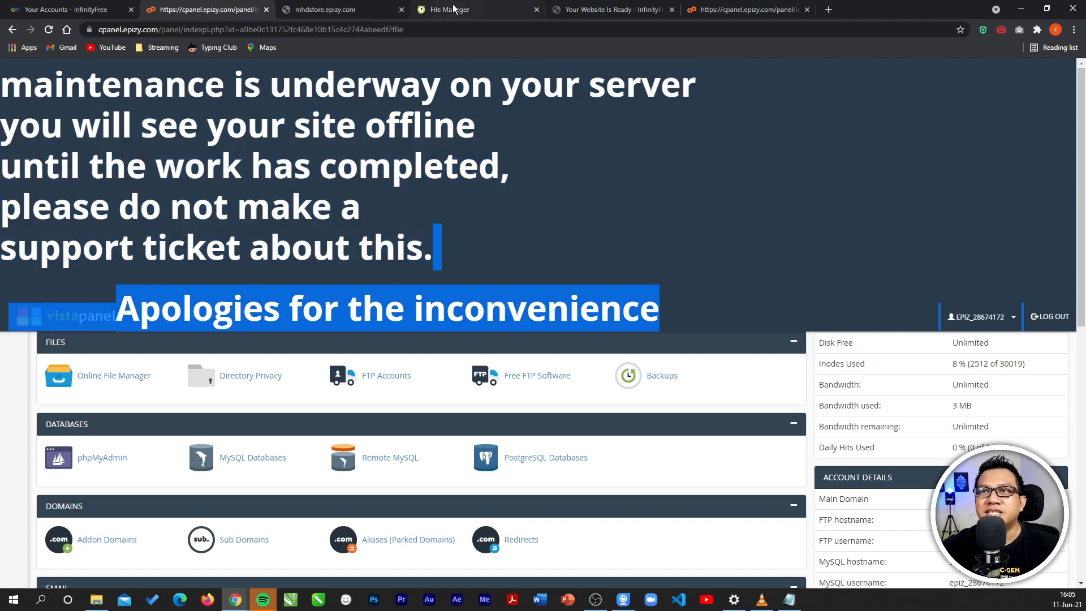
{"action": "left_click", "coordinate": [99, 8]}
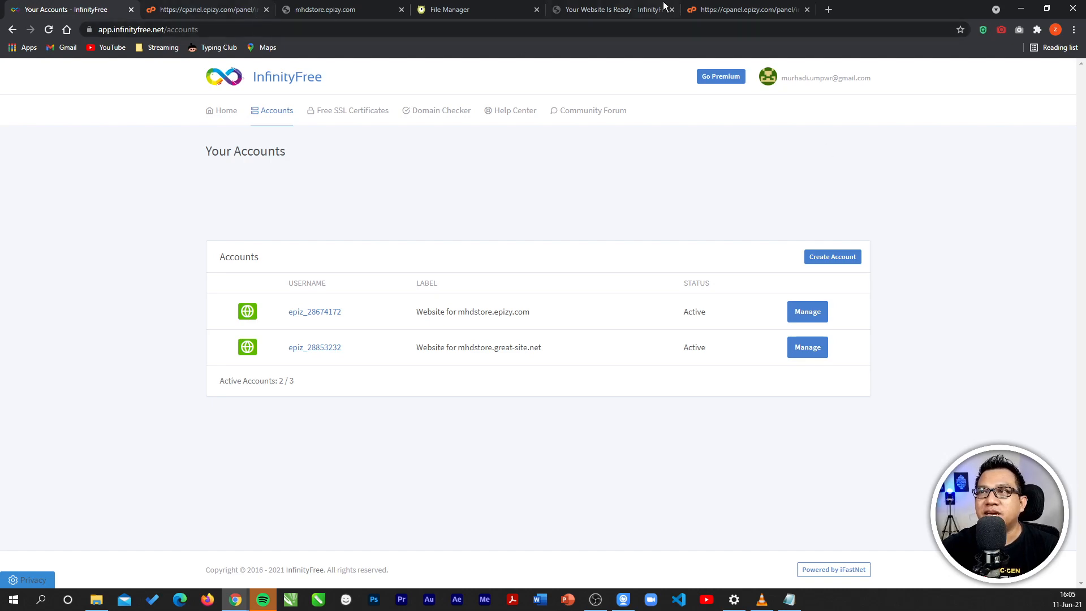
- Try to launch the Softaculous Apps Installer from the already open mhdstore.great-site.net control panel
{"action": "left_click", "coordinate": [755, 9]}
{"action": "scroll", "coordinate": [657, 417], "scroll_direction": "down", "scroll_amount": 9}
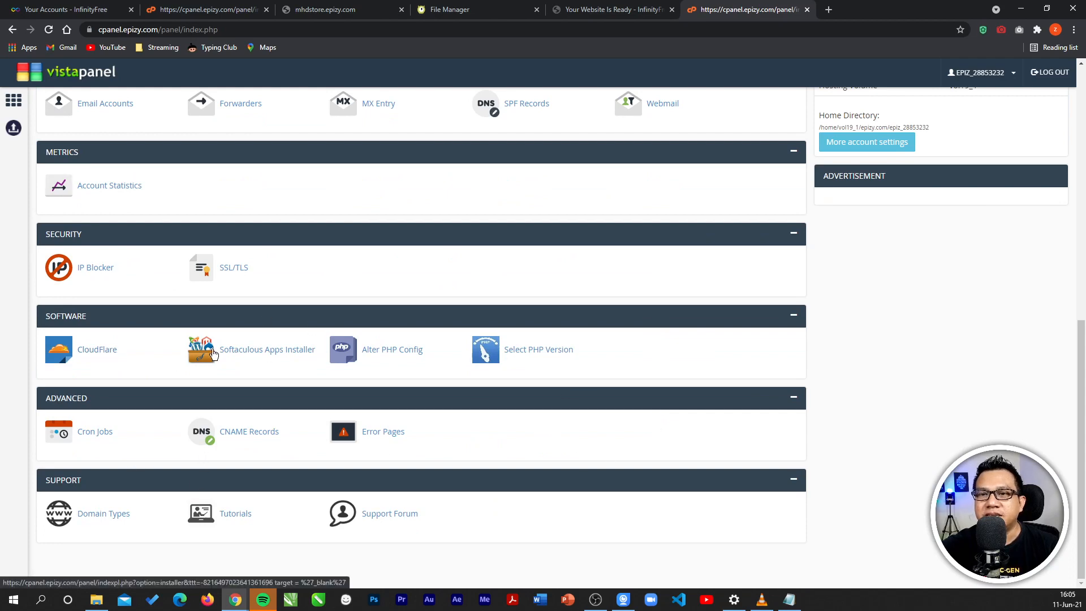
{"action": "left_click", "coordinate": [238, 350]}
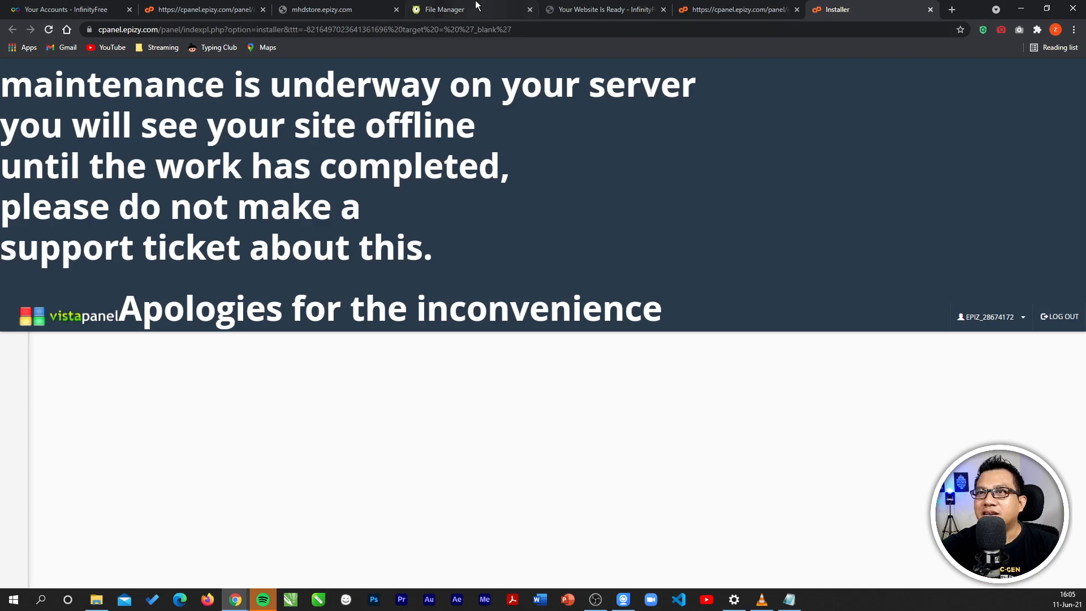
- Reload the mhdstore.great-site.net site and compare it with the open installer, control panel and mhdstore.epizy.com pages
{"action": "left_click", "coordinate": [600, 9]}
{"action": "left_click", "coordinate": [49, 30]}
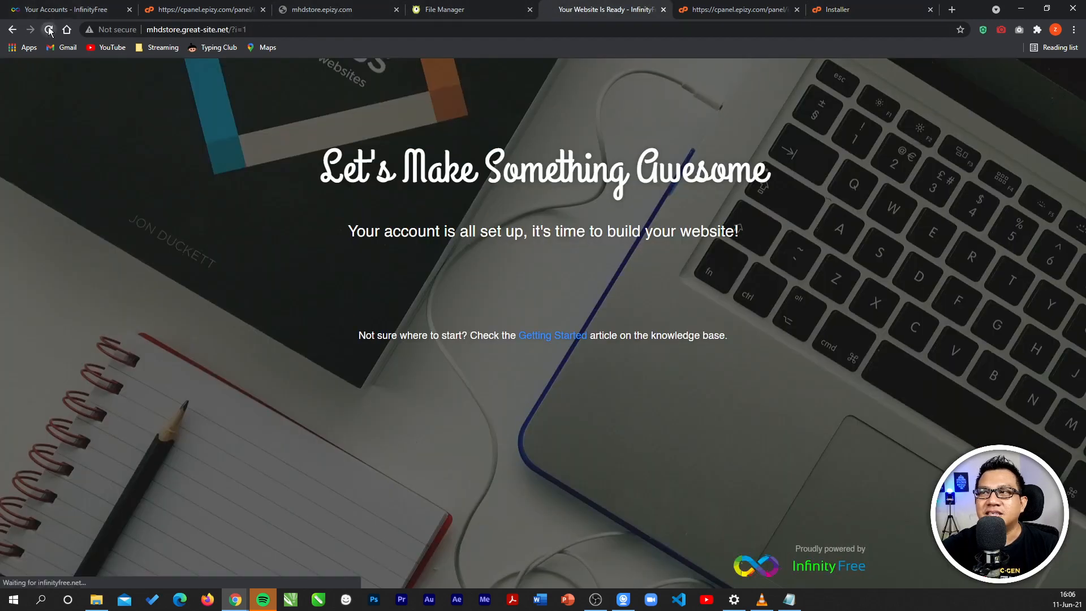
{"action": "left_click", "coordinate": [837, 11]}
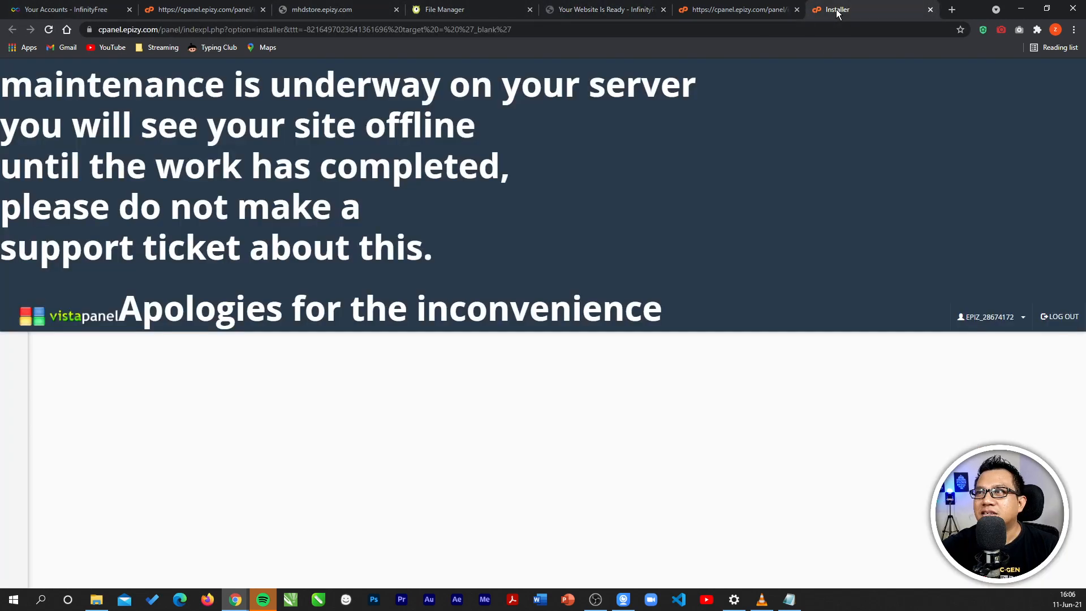
{"action": "left_click", "coordinate": [722, 10]}
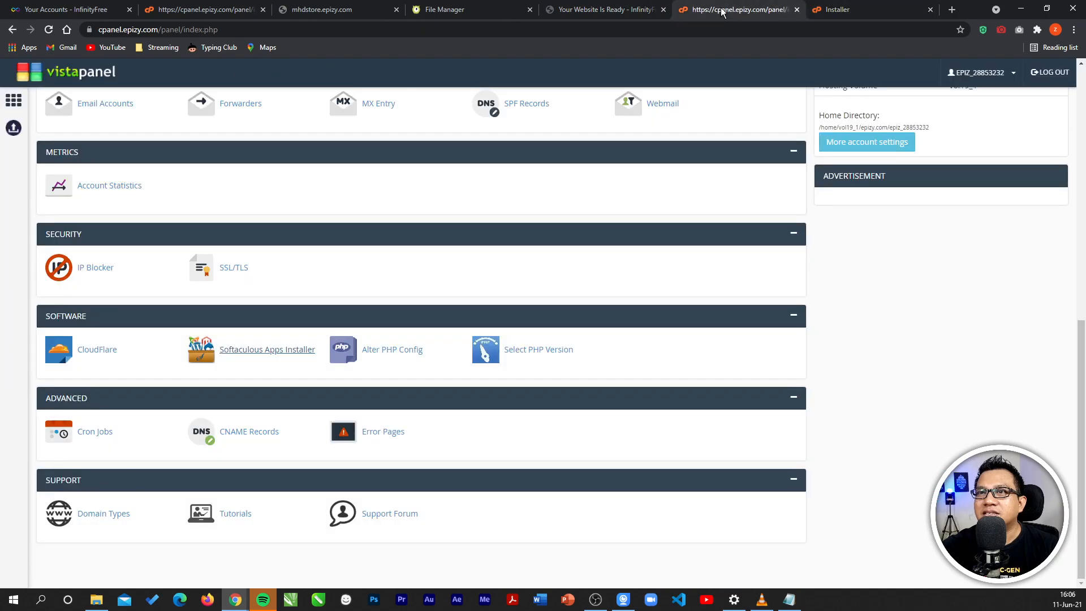
{"action": "left_click", "coordinate": [636, 10]}
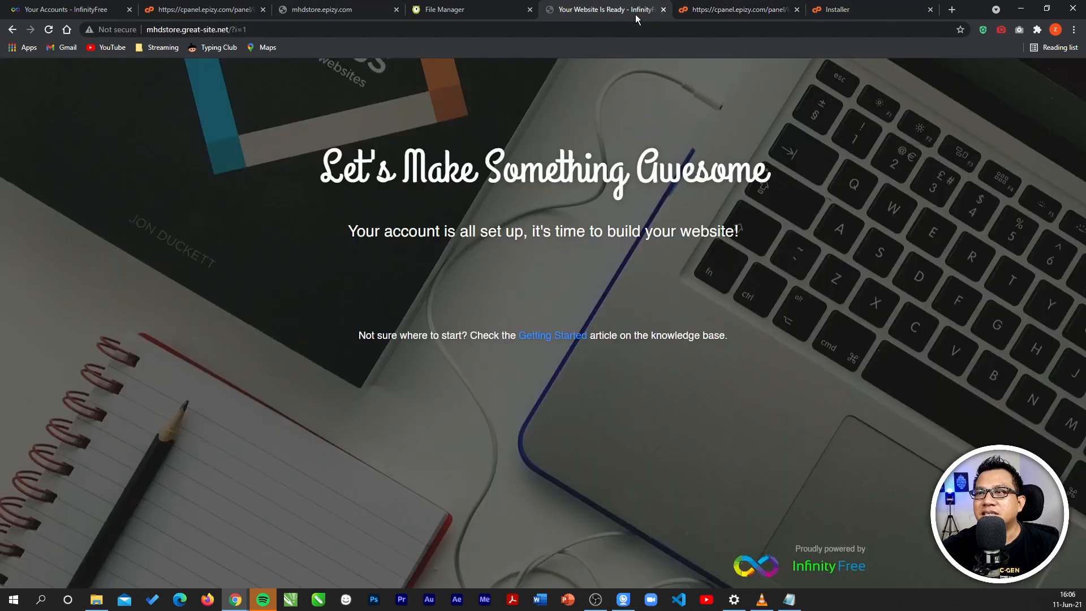
{"action": "left_click", "coordinate": [451, 6]}
{"action": "left_click", "coordinate": [347, 9]}
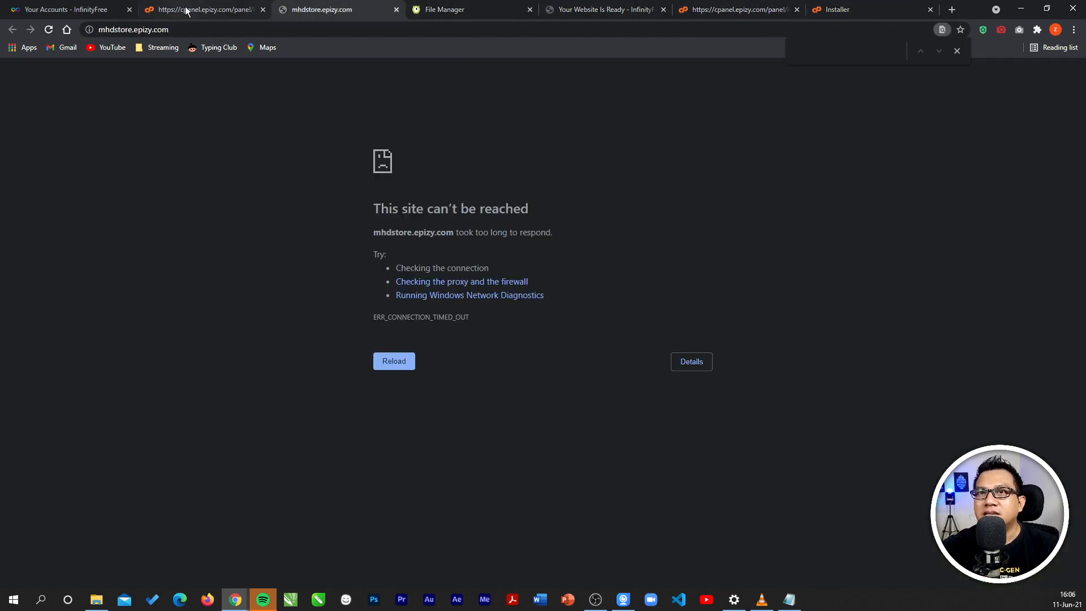
{"action": "left_click", "coordinate": [187, 11]}
- Open a fresh control panel for the mhdstore.great-site.net account and close the old Installer page
{"action": "left_click", "coordinate": [87, 9]}
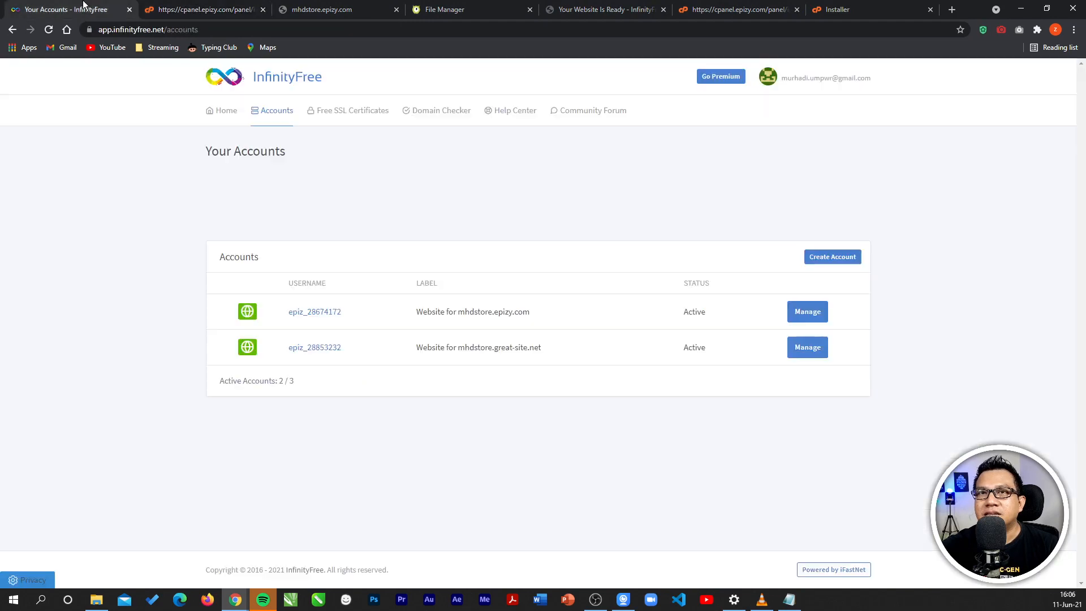
{"action": "left_click", "coordinate": [807, 351]}
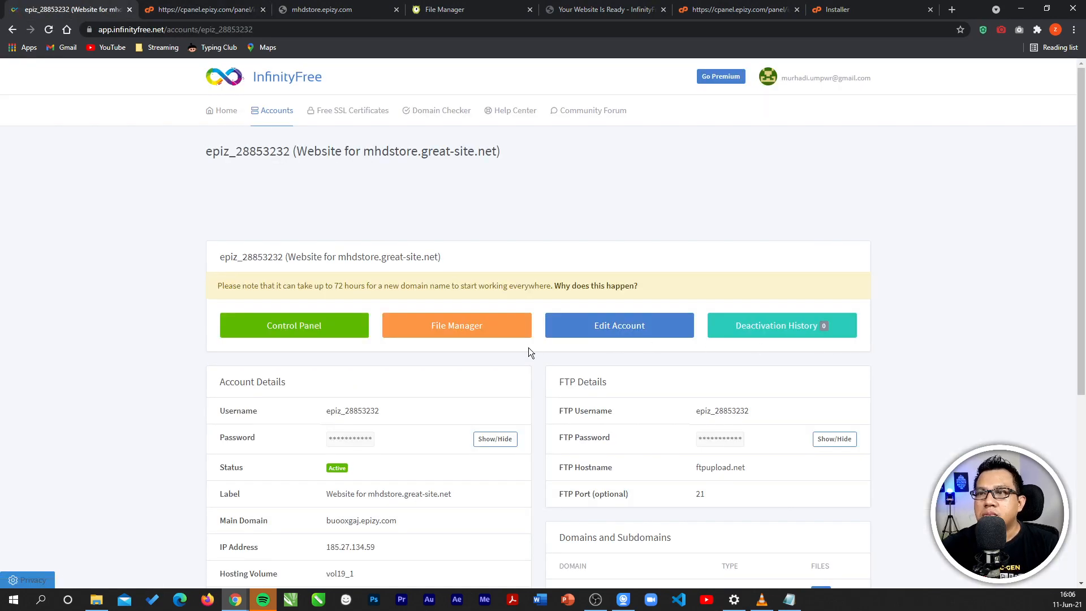
{"action": "left_click", "coordinate": [334, 332]}
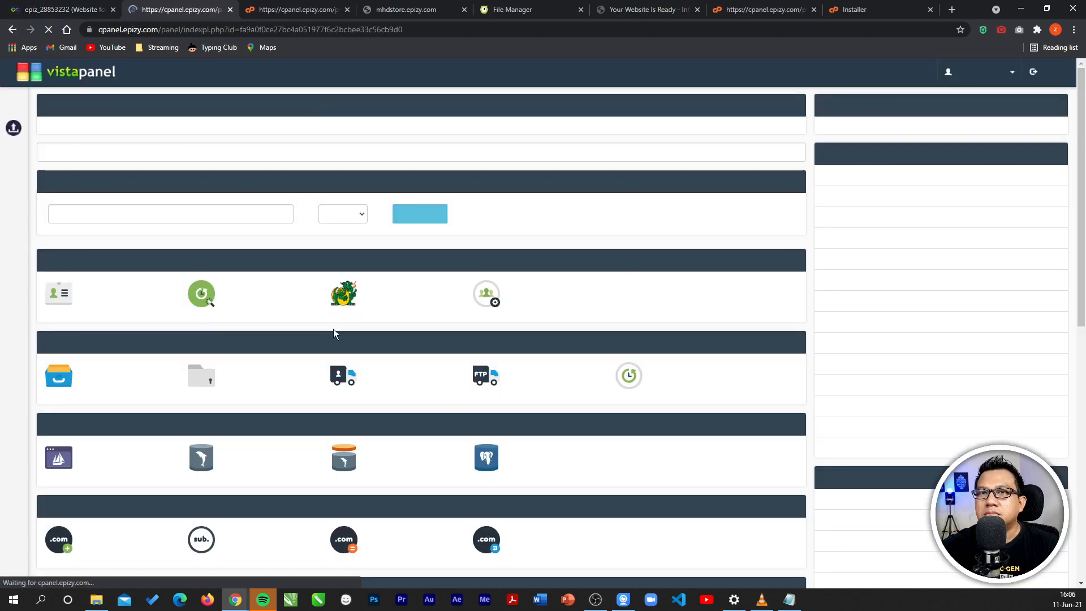
{"action": "left_click", "coordinate": [778, 10]}
{"action": "left_click", "coordinate": [882, 8]}
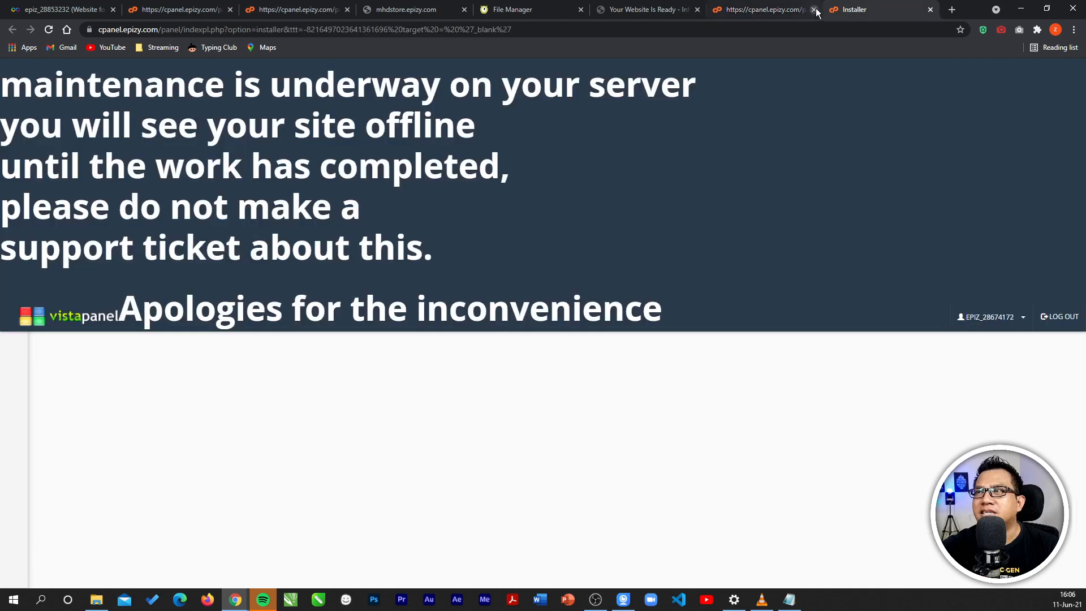
{"action": "left_click", "coordinate": [929, 10]}
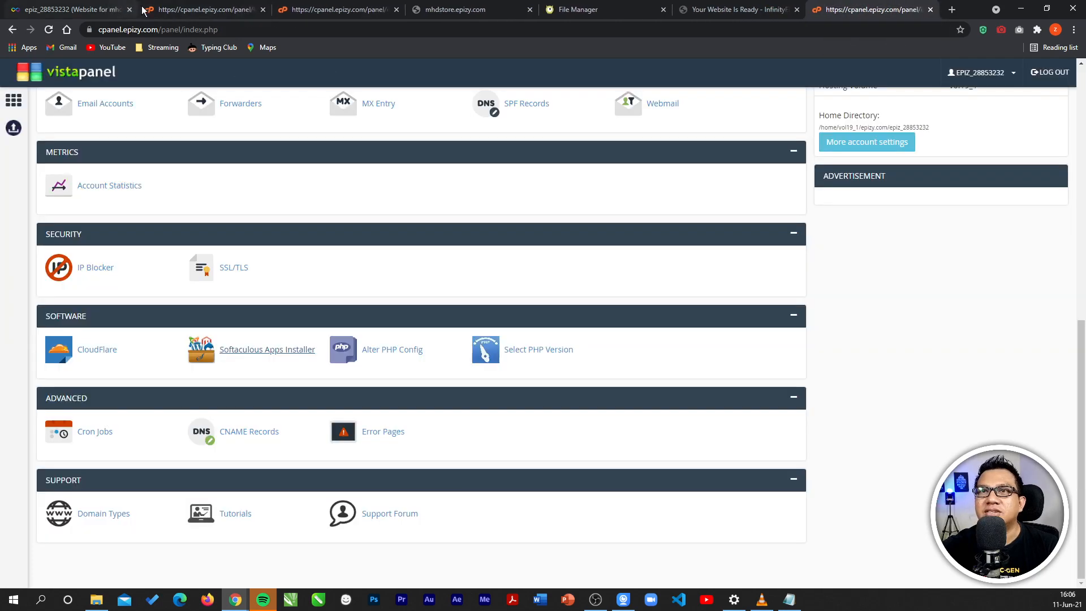
- Launch the Softaculous Apps Installer from the fresh control panel and open the WordPress installation form
{"action": "left_click", "coordinate": [174, 11]}
{"action": "left_click", "coordinate": [104, 10]}
{"action": "left_click", "coordinate": [192, 8]}
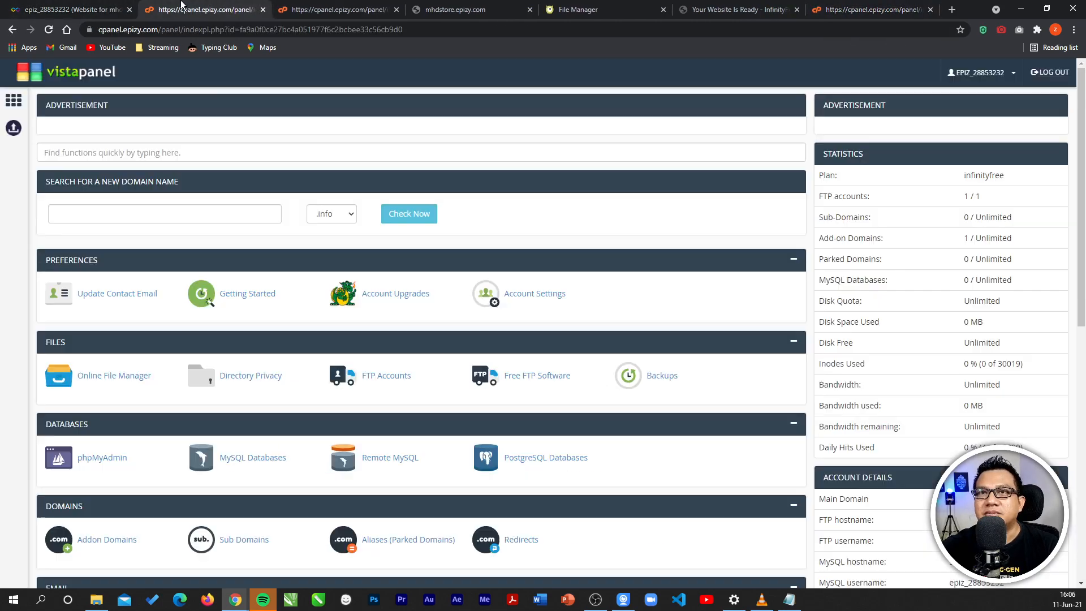
{"action": "scroll", "coordinate": [430, 421], "scroll_direction": "down", "scroll_amount": 9}
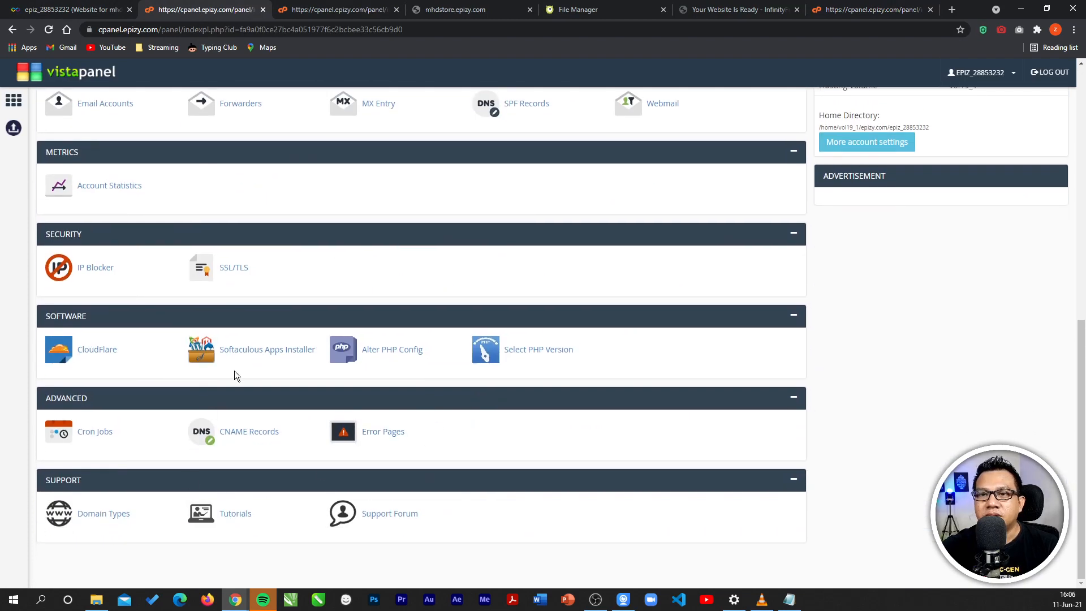
{"action": "left_click", "coordinate": [243, 351]}
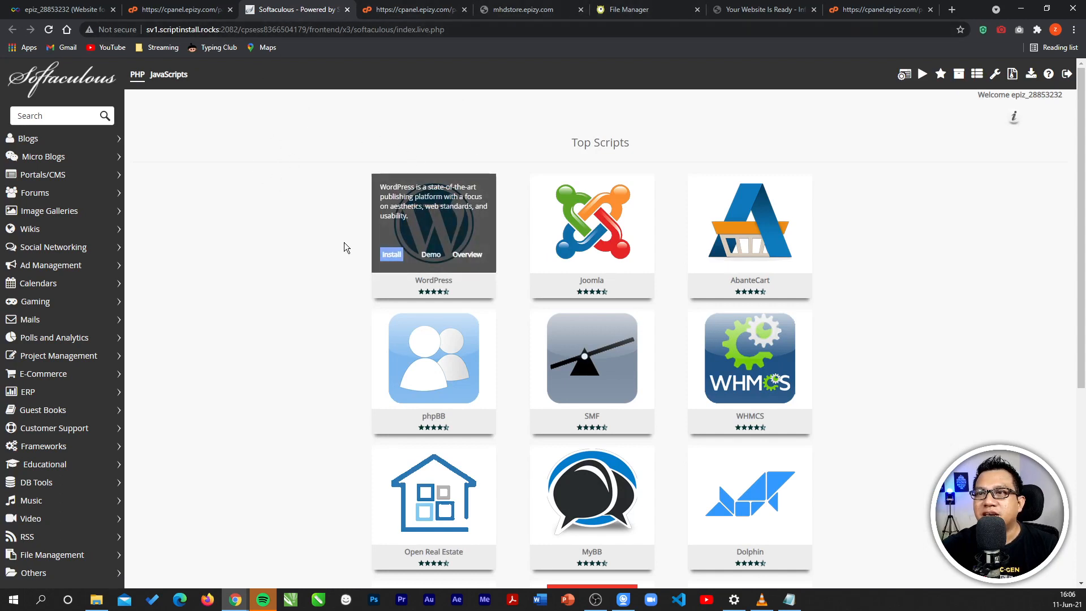
{"action": "left_click", "coordinate": [392, 255]}
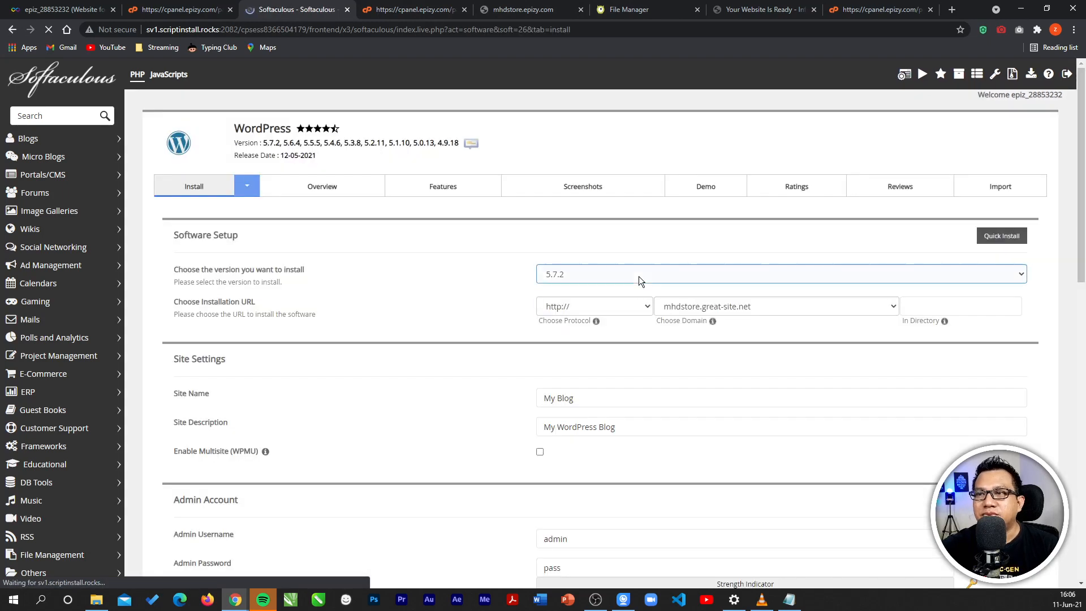
- Set the WordPress site name to MHD Store in the Site Settings
{"action": "scroll", "coordinate": [685, 373], "scroll_direction": "down", "scroll_amount": 1}
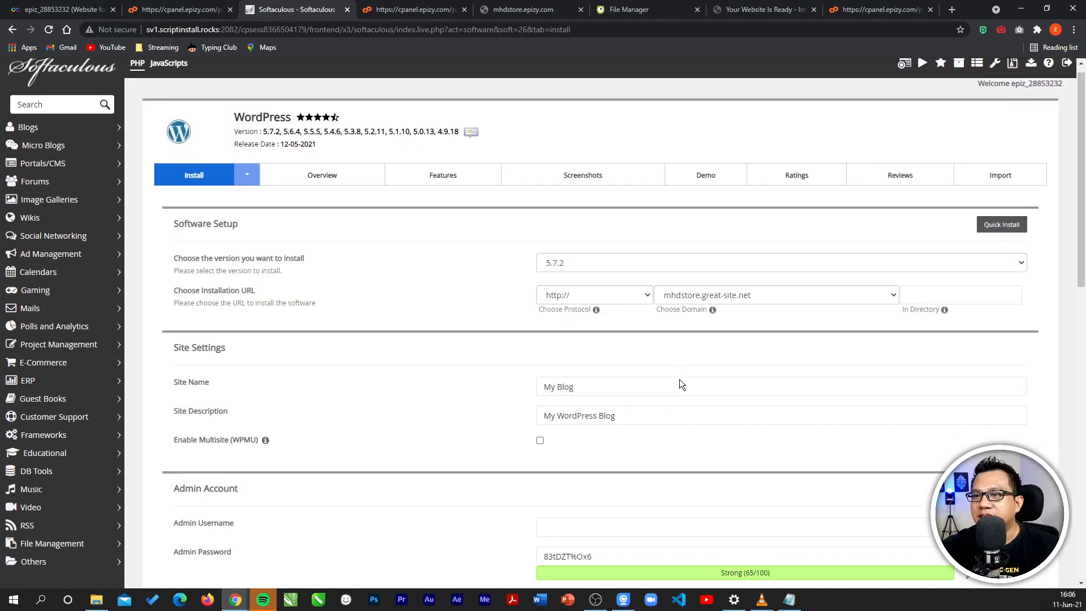
{"action": "left_click_drag", "start_coordinate": [606, 344], "coordinate": [456, 322]}
{"action": "type", "text": "MHD Store"}
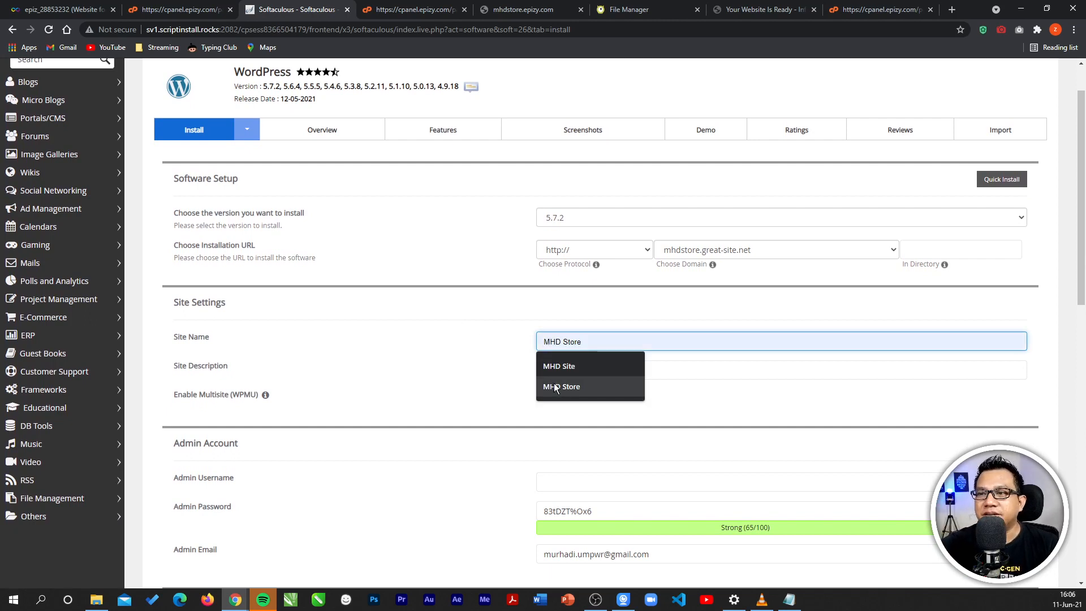
{"action": "left_click", "coordinate": [562, 386]}
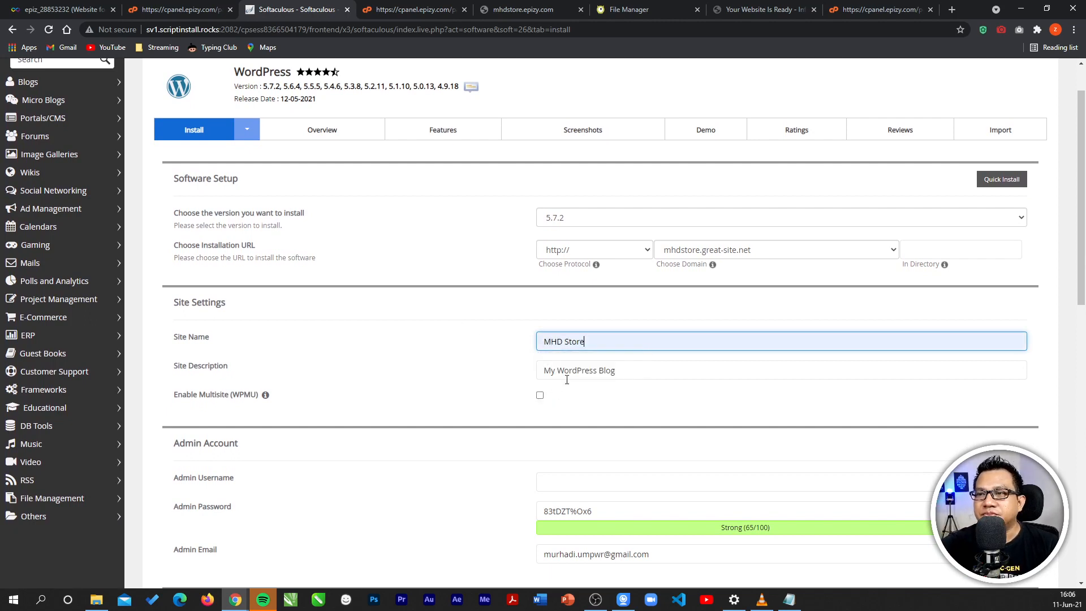
- Replace the default WordPress site description with MHD Store
{"action": "left_click", "coordinate": [615, 365]}
{"action": "left_click_drag", "start_coordinate": [614, 362], "coordinate": [414, 352]}
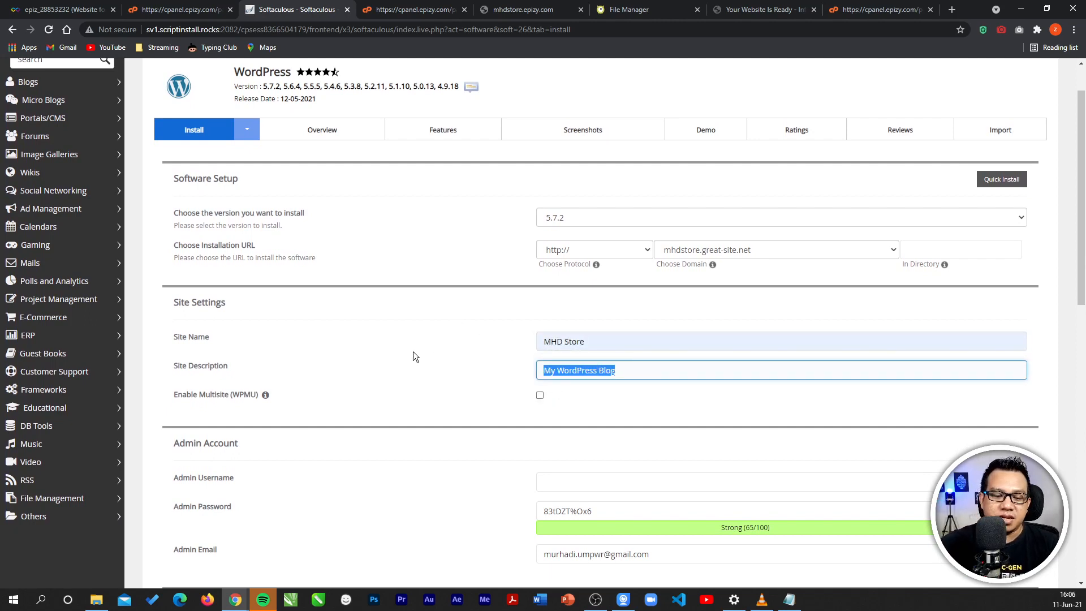
{"action": "type", "text": "MHD Store"}
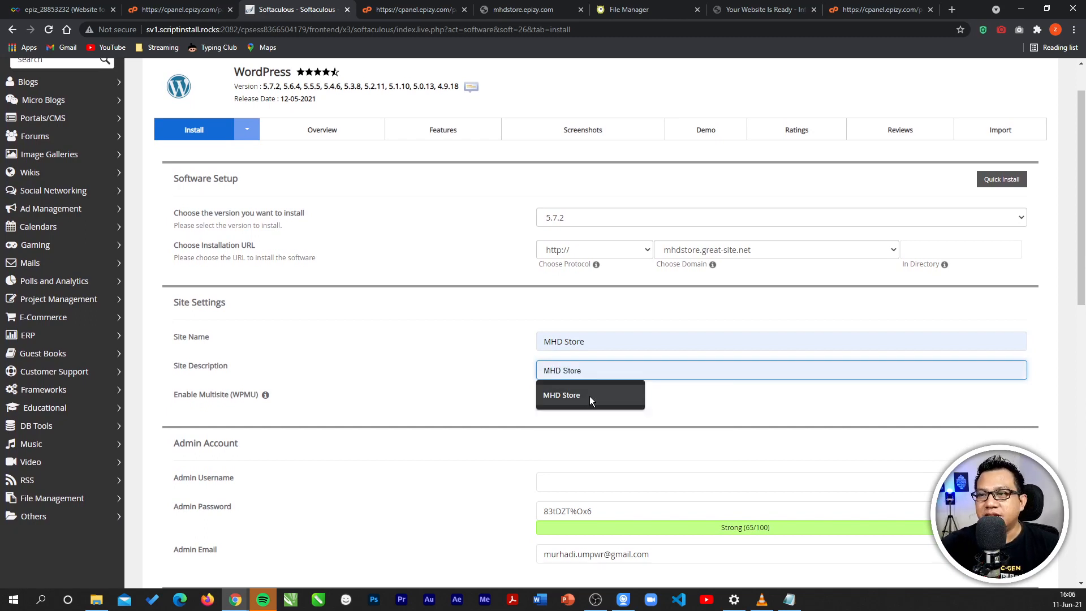
{"action": "left_click", "coordinate": [589, 396]}
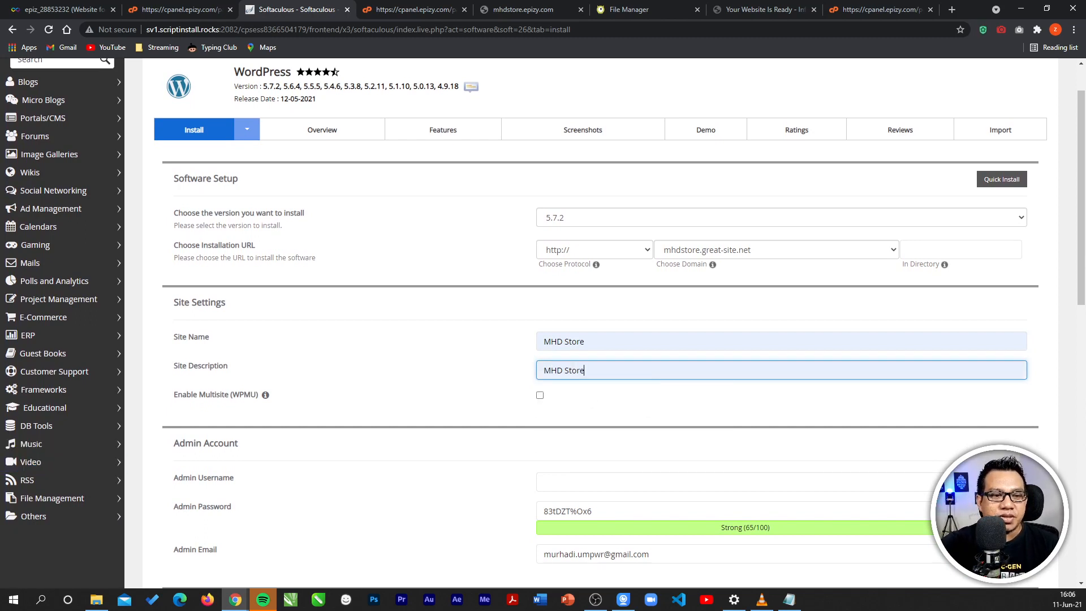
- Enter the administrator's username and replace the suggested admin password with the chosen one in the Admin Account section
{"action": "key", "text": "alt+Tab"}
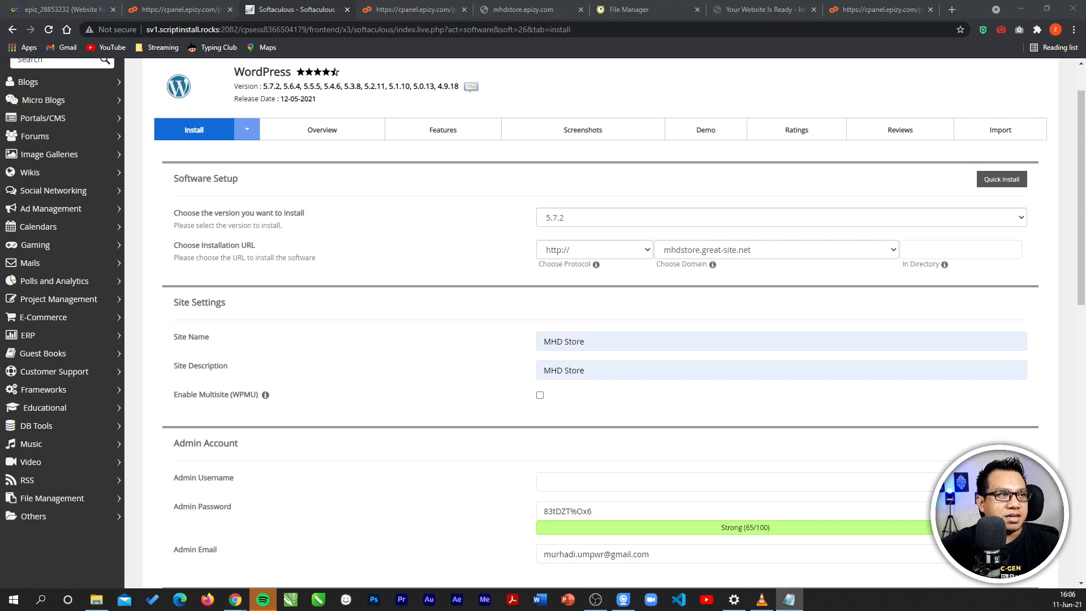
{"action": "left_click", "coordinate": [616, 485]}
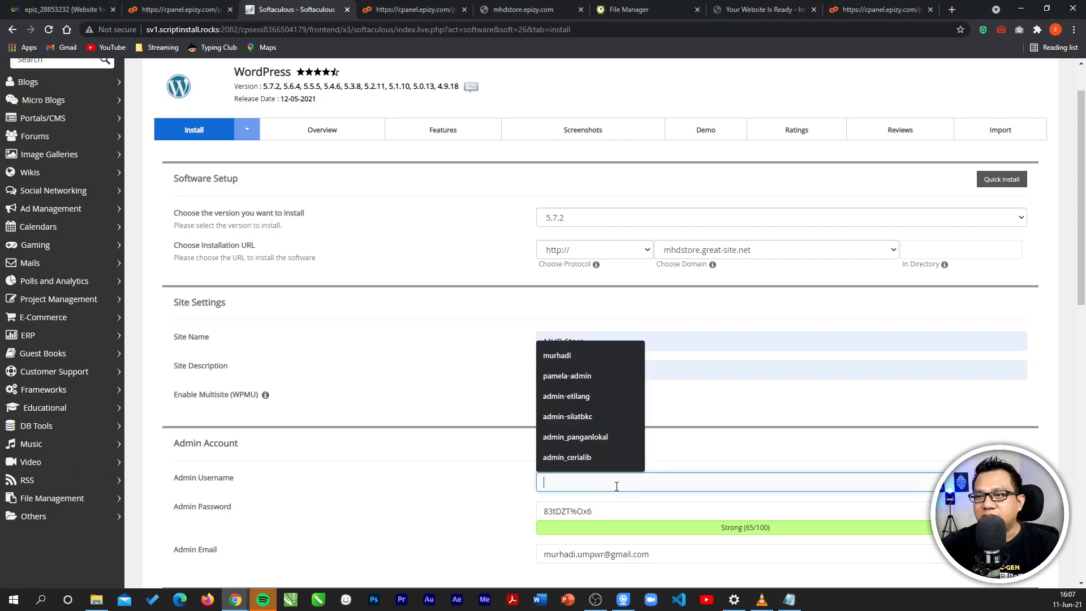
{"action": "key", "text": "ctrl+v"}
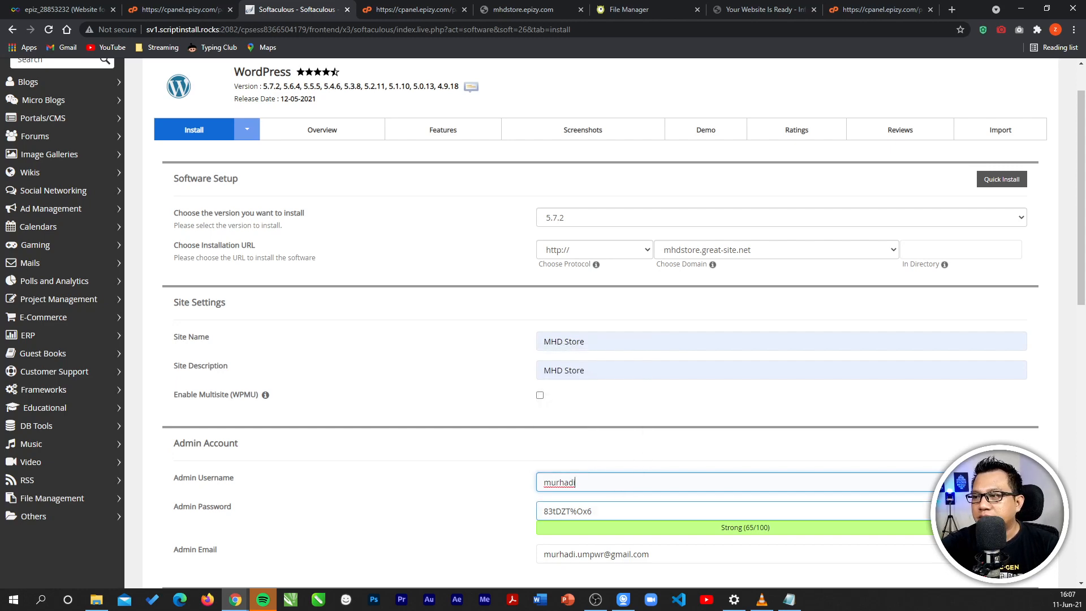
{"action": "left_click", "coordinate": [965, 510]}
{"action": "key", "text": "alt+Tab"}
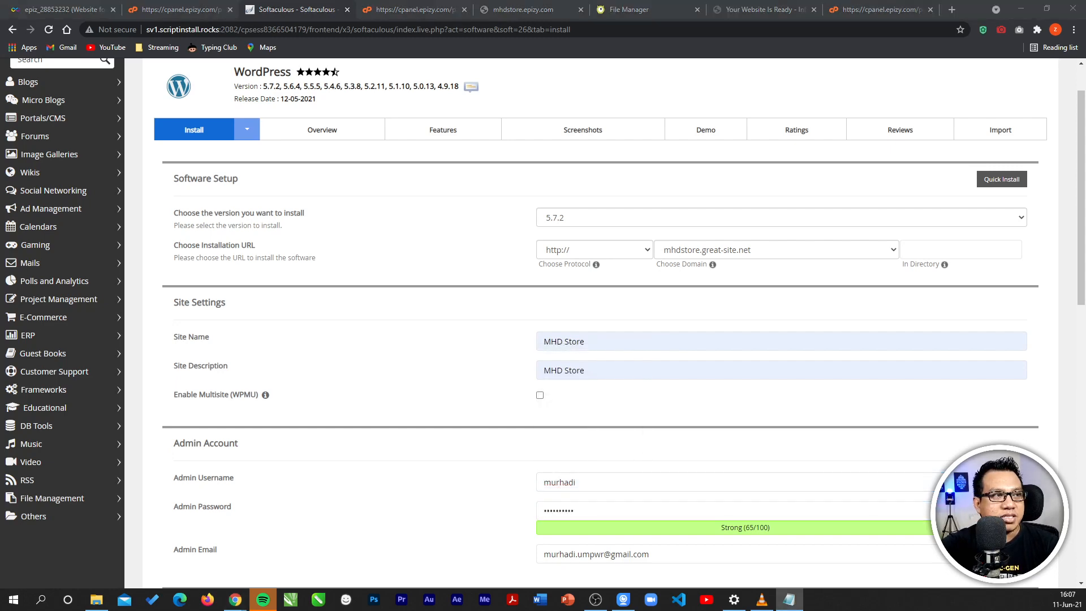
{"action": "left_click_drag", "start_coordinate": [616, 510], "coordinate": [453, 501]}
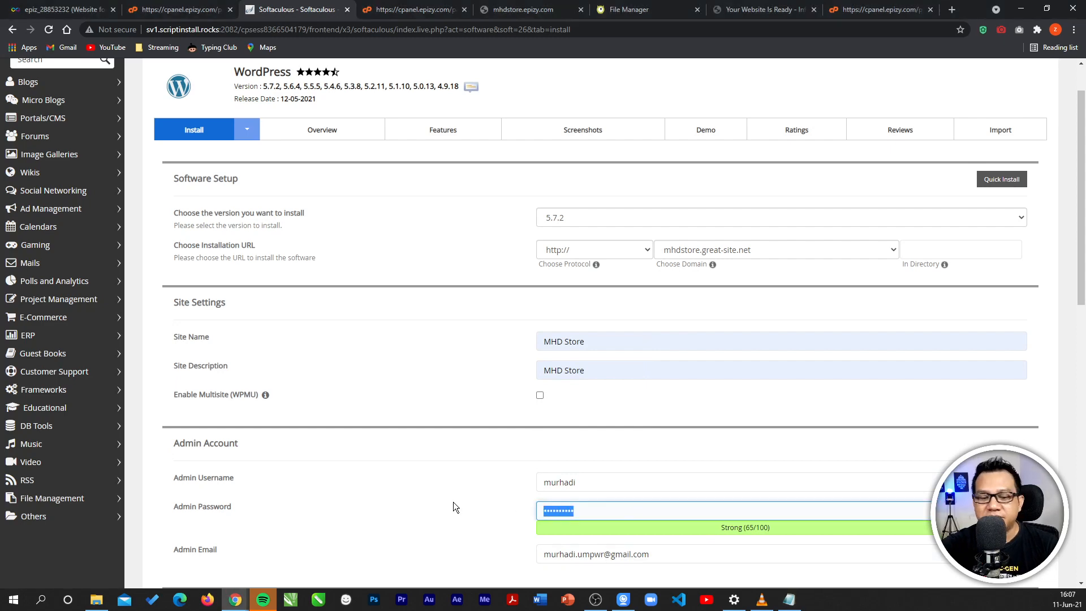
{"action": "key", "text": "ctrl+v"}
{"action": "left_click", "coordinate": [450, 492]}
- Start the WordPress installation with the optional plugins and themes unselected, and dismiss the browser's offer to save the password
{"action": "scroll", "coordinate": [450, 496], "scroll_direction": "down", "scroll_amount": 8}
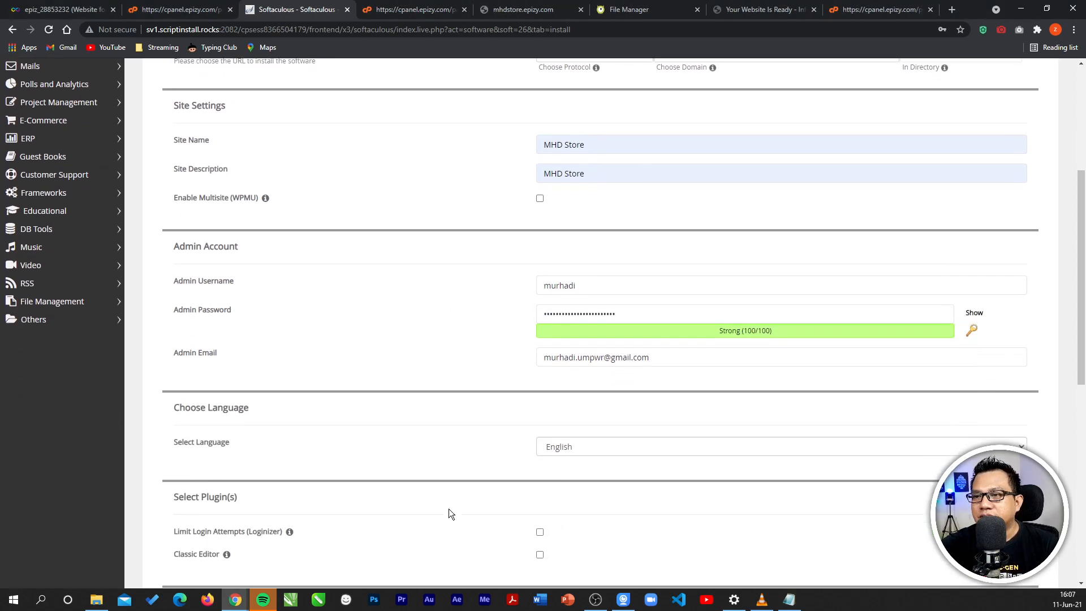
{"action": "scroll", "coordinate": [489, 523], "scroll_direction": "down", "scroll_amount": 4}
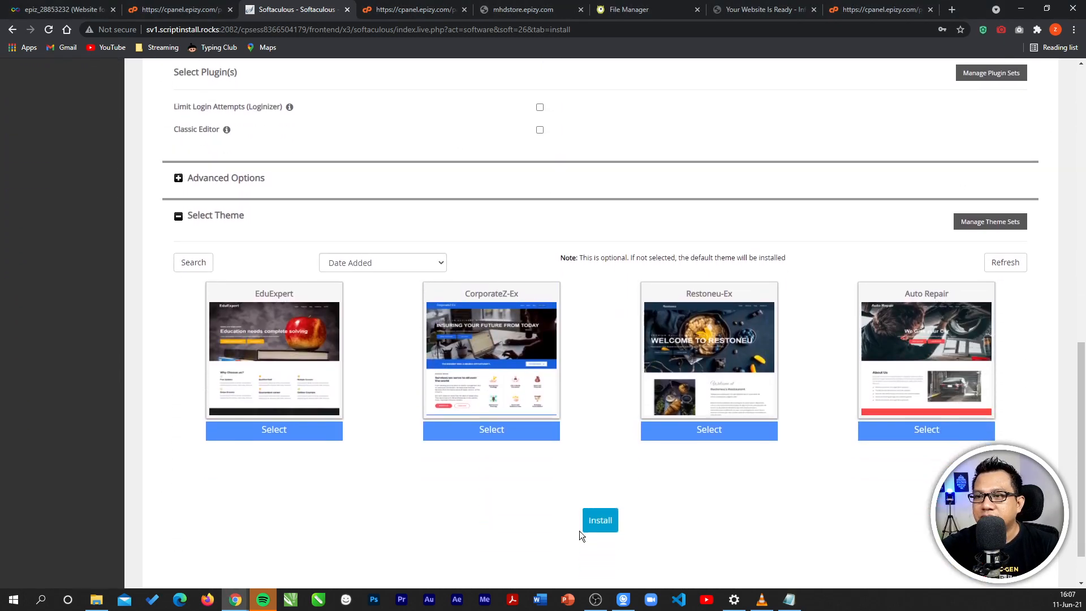
{"action": "left_click", "coordinate": [599, 522]}
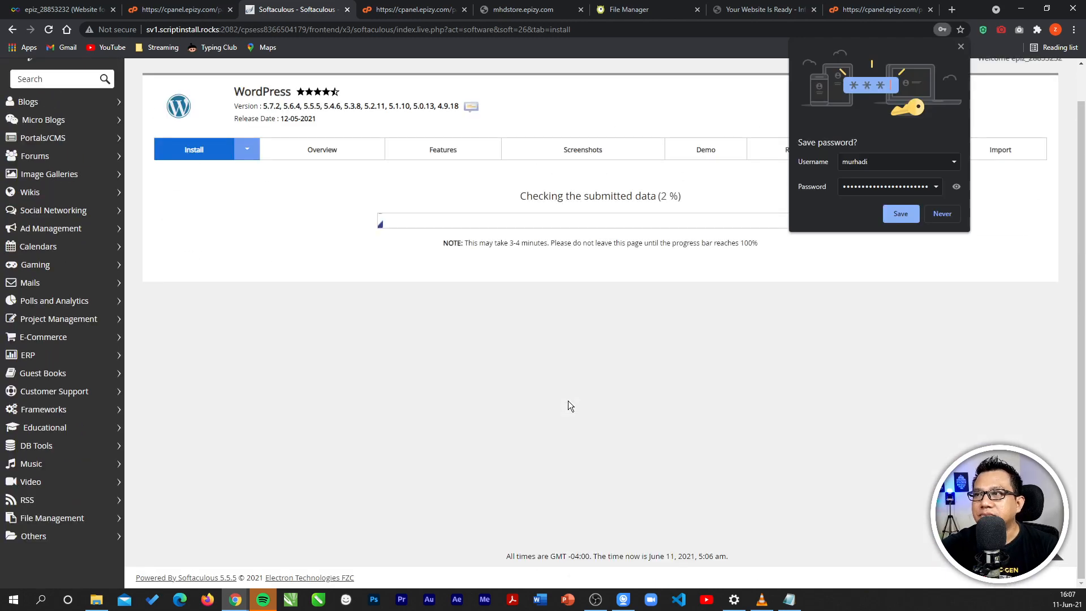
{"action": "left_click", "coordinate": [960, 47]}
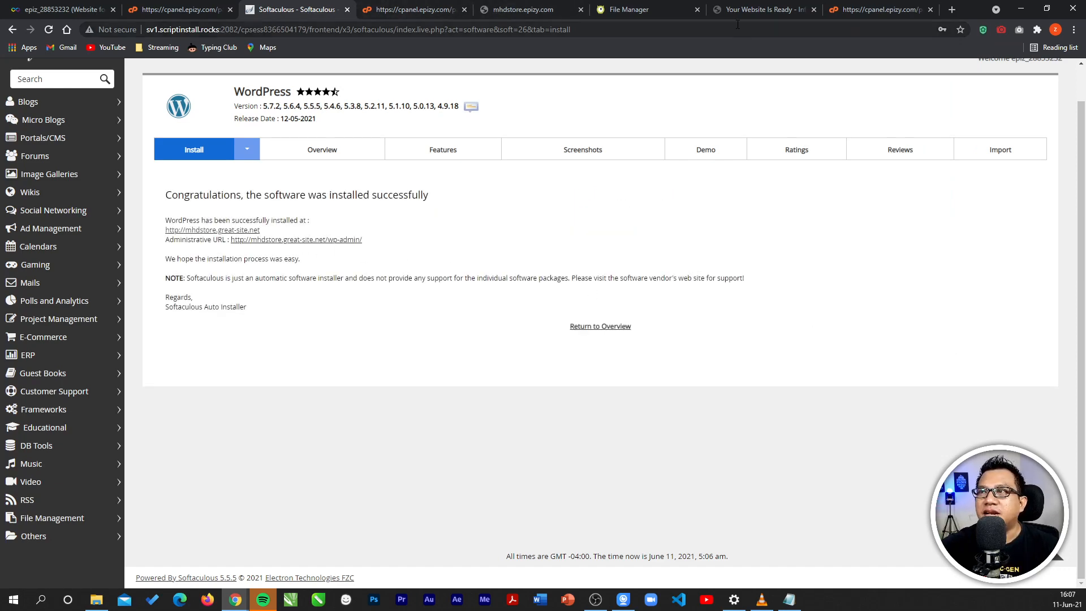
- Open the front page of the newly installed site, mhdstore.great-site.net, in a new browser tab and view it
{"action": "left_click", "coordinate": [750, 12]}
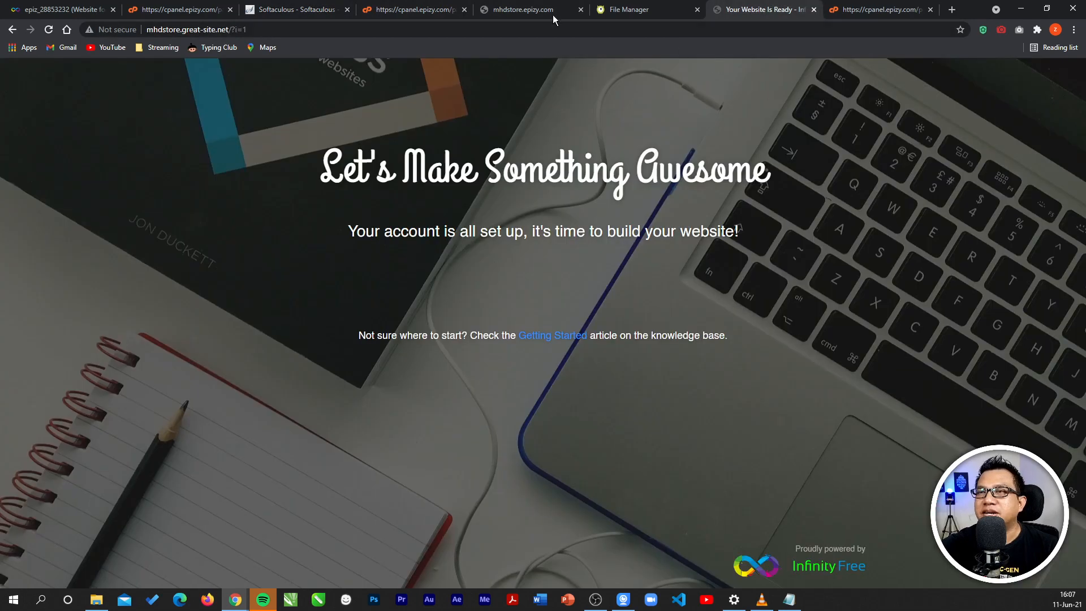
{"action": "left_click", "coordinate": [254, 13]}
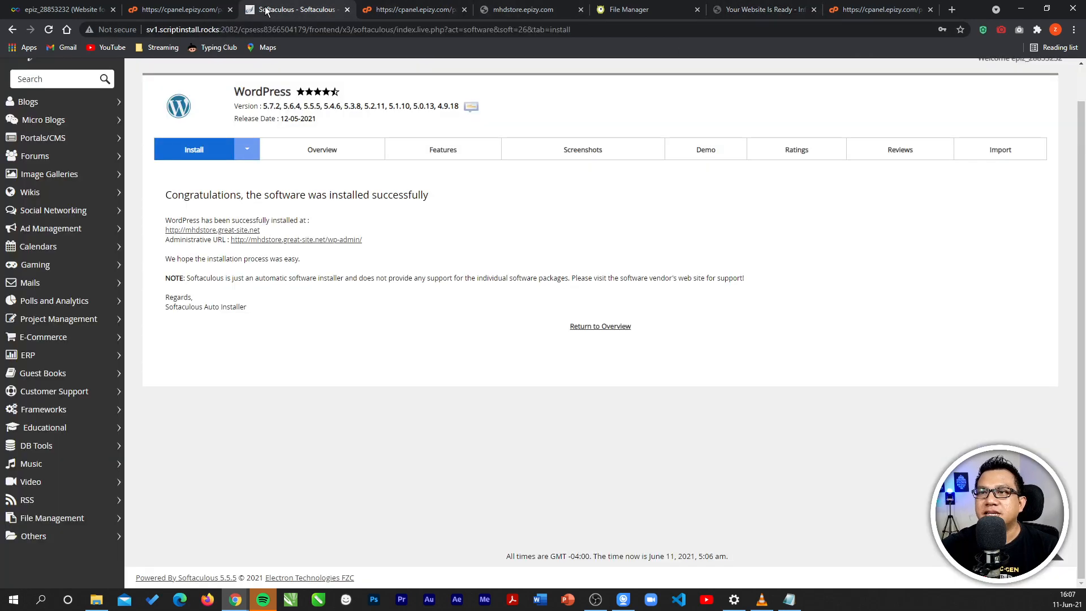
{"action": "right_click", "coordinate": [245, 235]}
{"action": "left_click", "coordinate": [272, 236]}
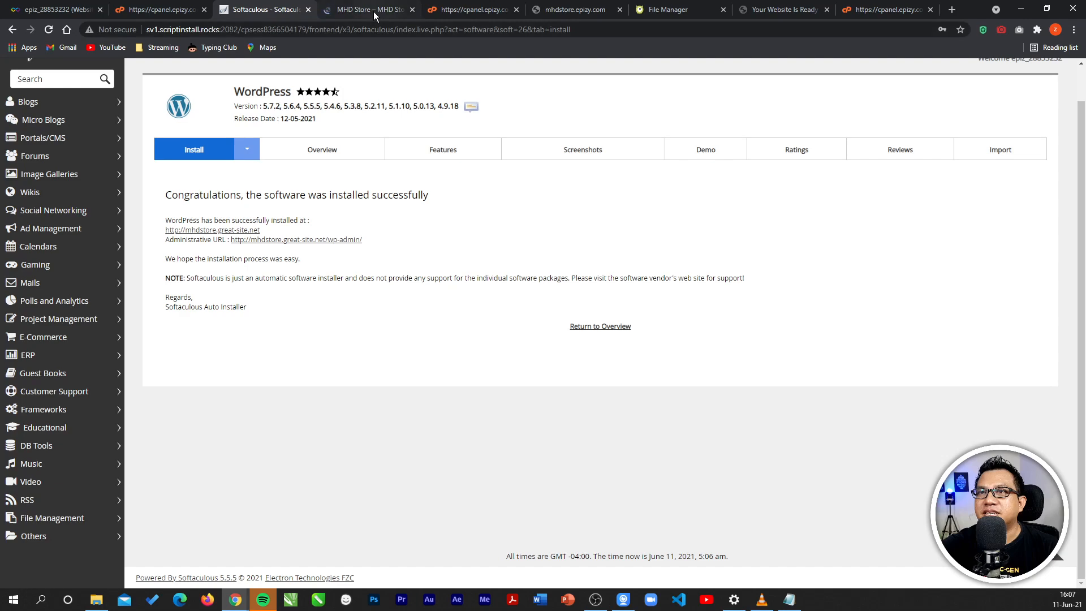
{"action": "left_click", "coordinate": [373, 11]}
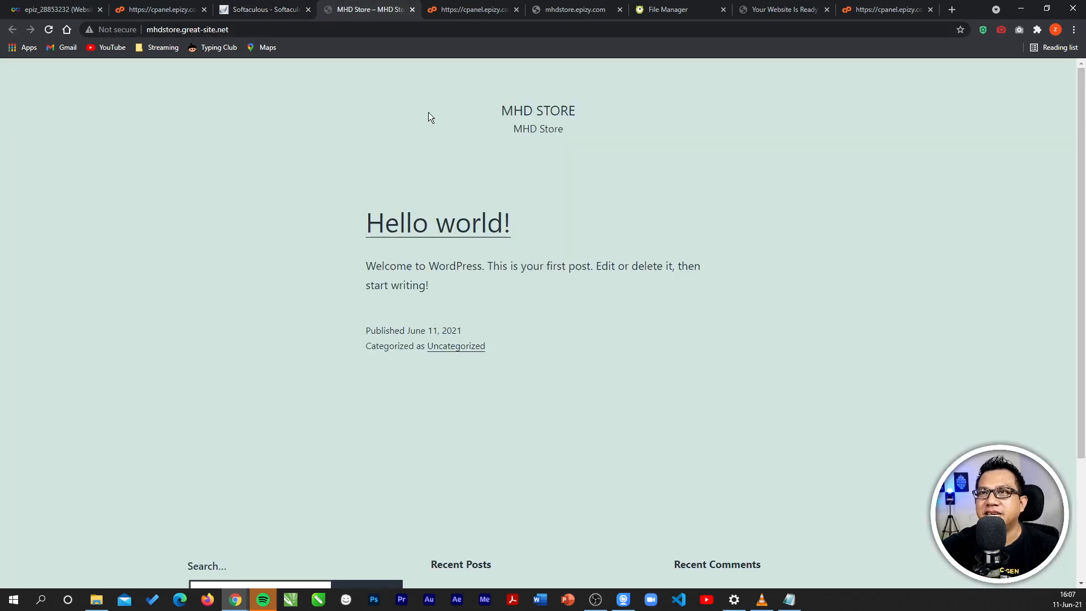
- Open the Administrative URL from the installation confirmation in a new browser tab and bring up the WordPress dashboard
{"action": "left_click", "coordinate": [268, 13]}
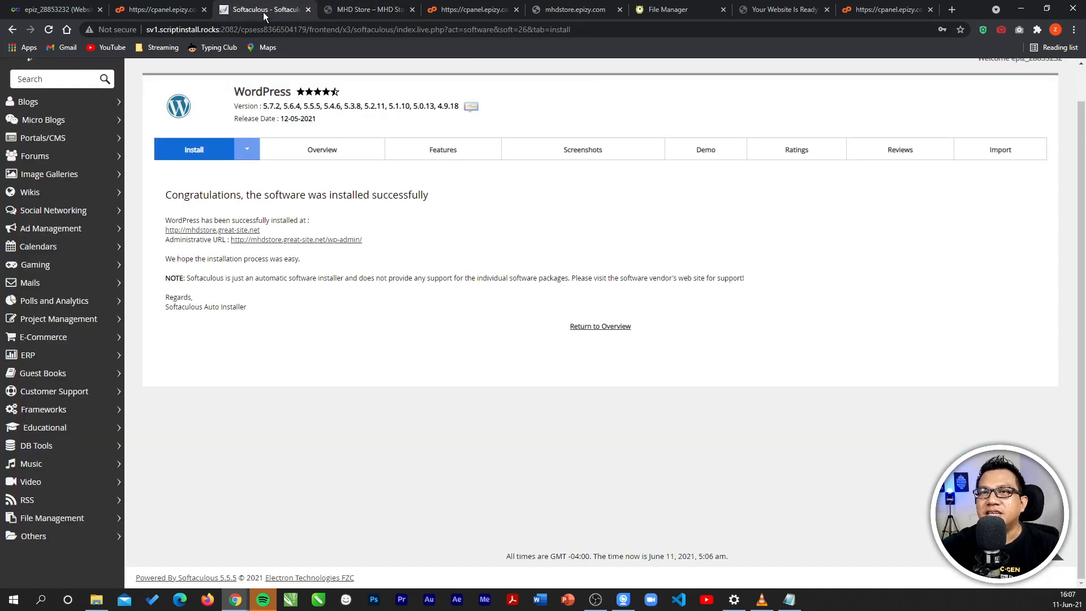
{"action": "right_click", "coordinate": [342, 240]}
{"action": "left_click", "coordinate": [353, 250]}
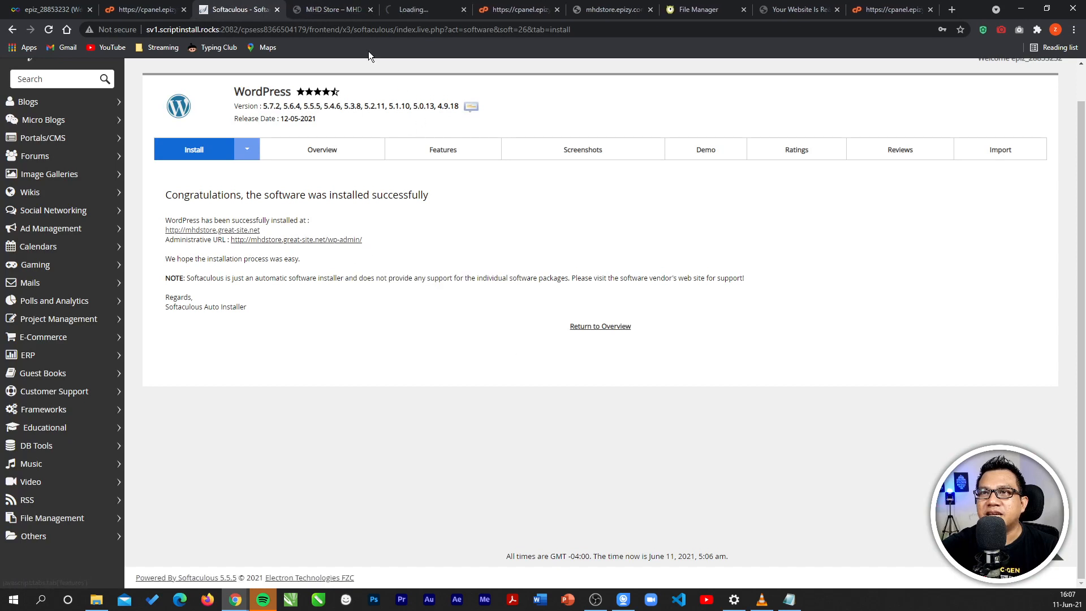
{"action": "left_click", "coordinate": [429, 10]}
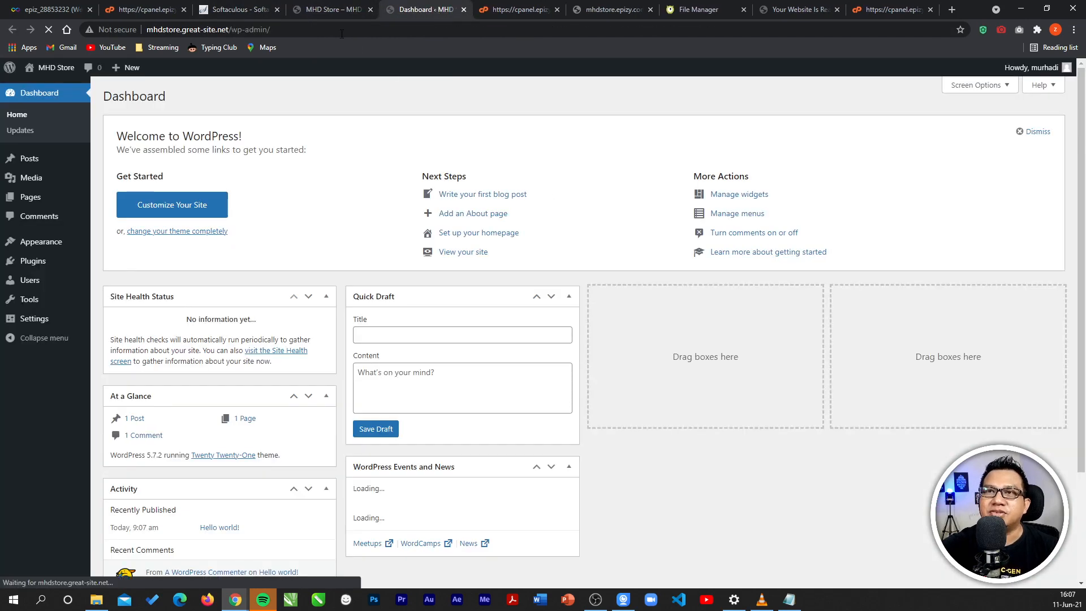
- Compare the new site's public front page with its WordPress dashboard, and check the old mhdstore.epizy.com page
{"action": "left_click", "coordinate": [320, 10]}
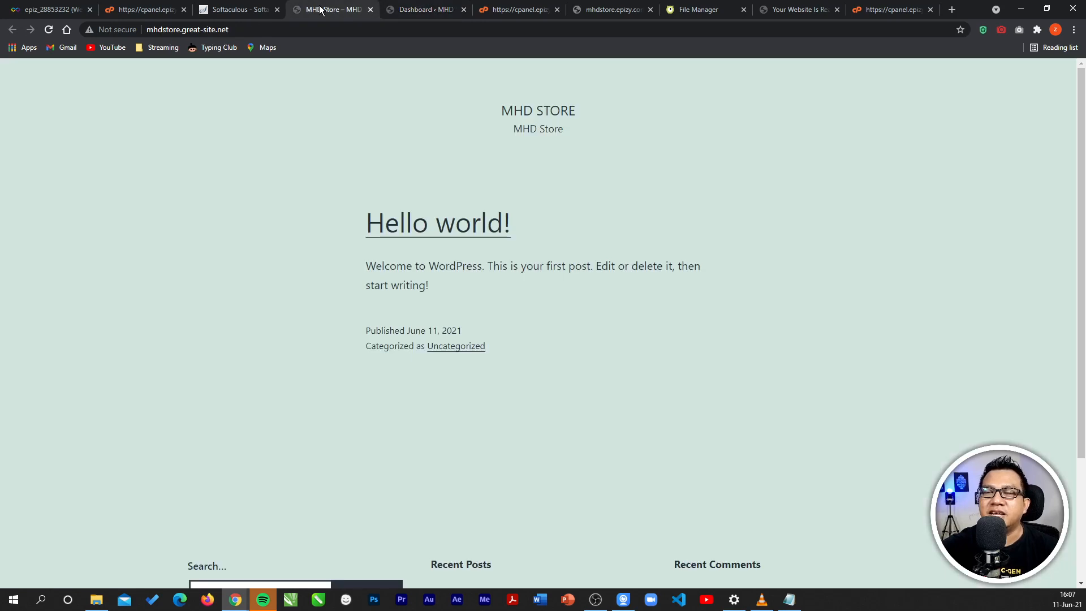
{"action": "left_click", "coordinate": [589, 9]}
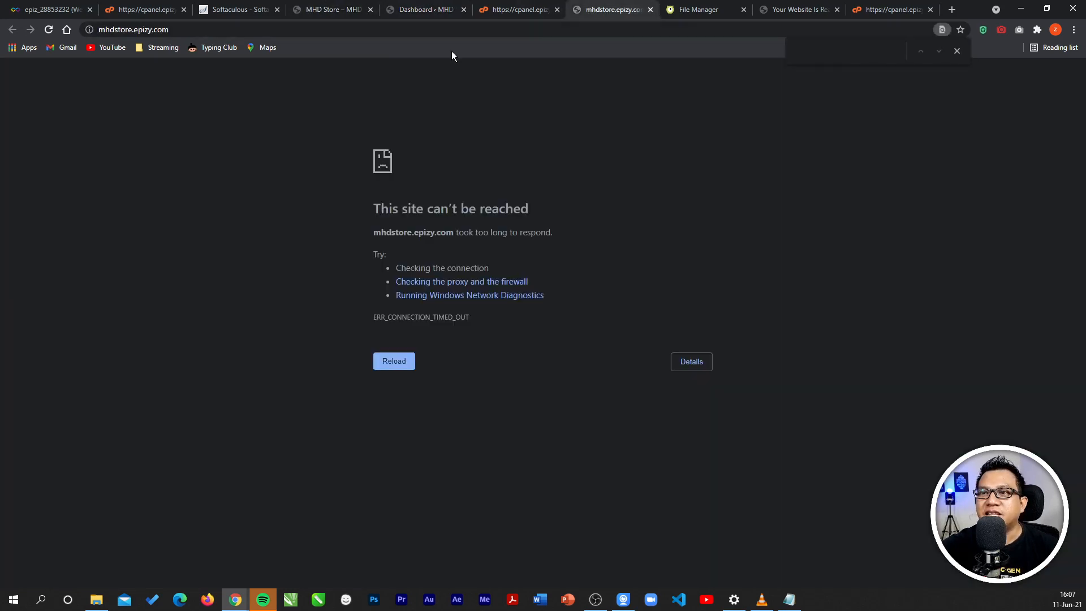
{"action": "left_click", "coordinate": [333, 9]}
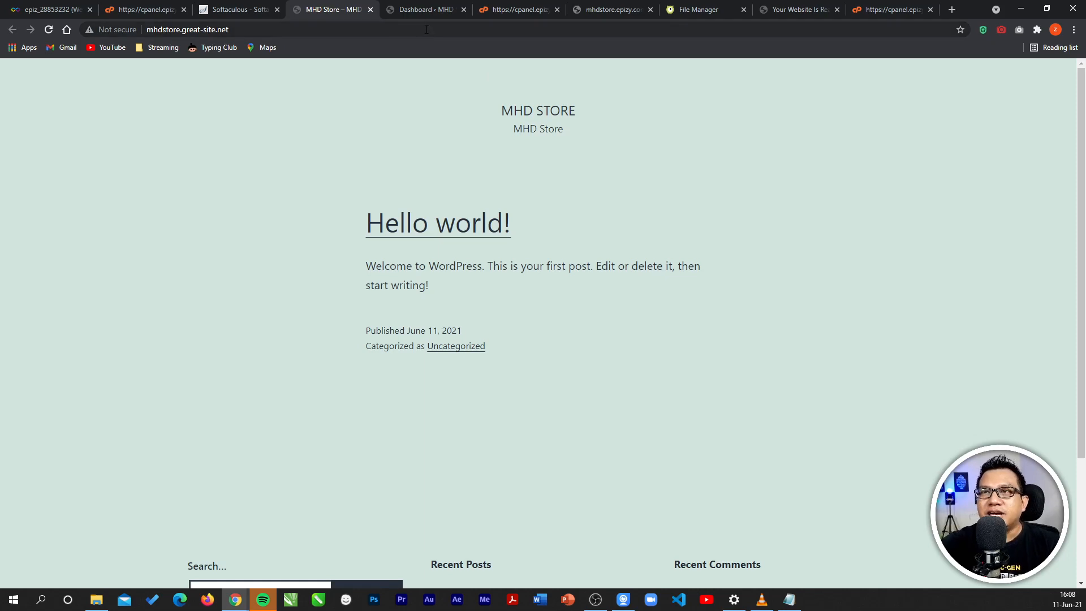
{"action": "left_click", "coordinate": [419, 10]}
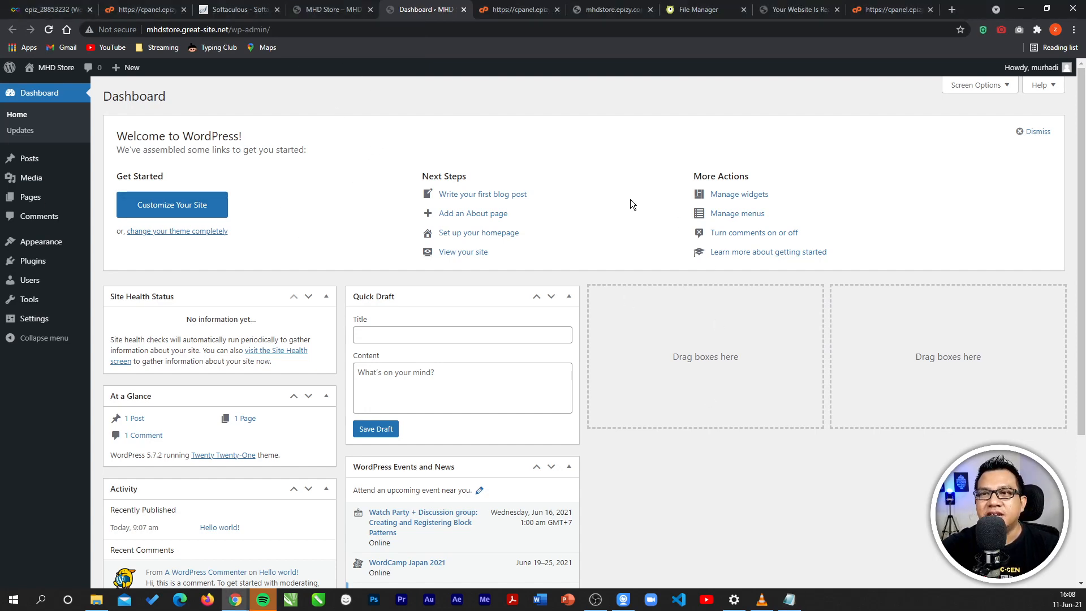
{"action": "left_click", "coordinate": [339, 11]}
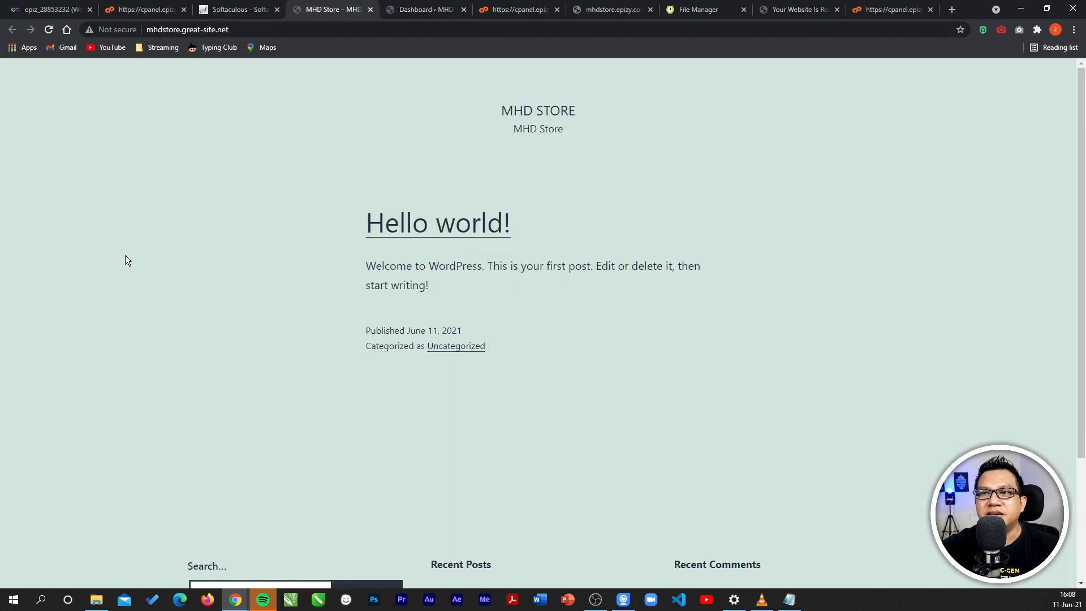
{"action": "left_click", "coordinate": [424, 10]}
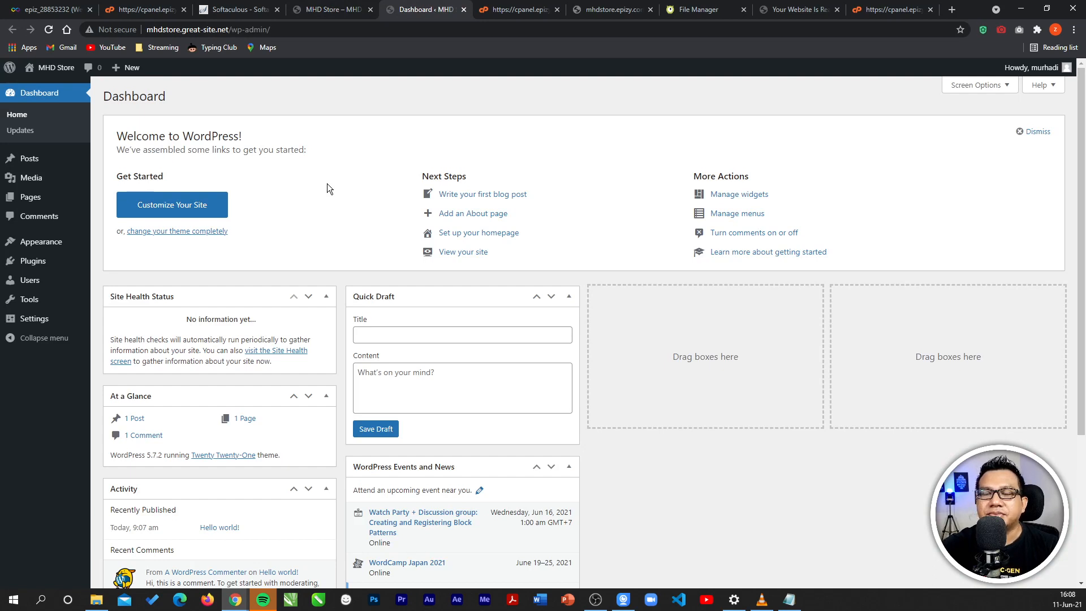
{"action": "left_click", "coordinate": [332, 13]}
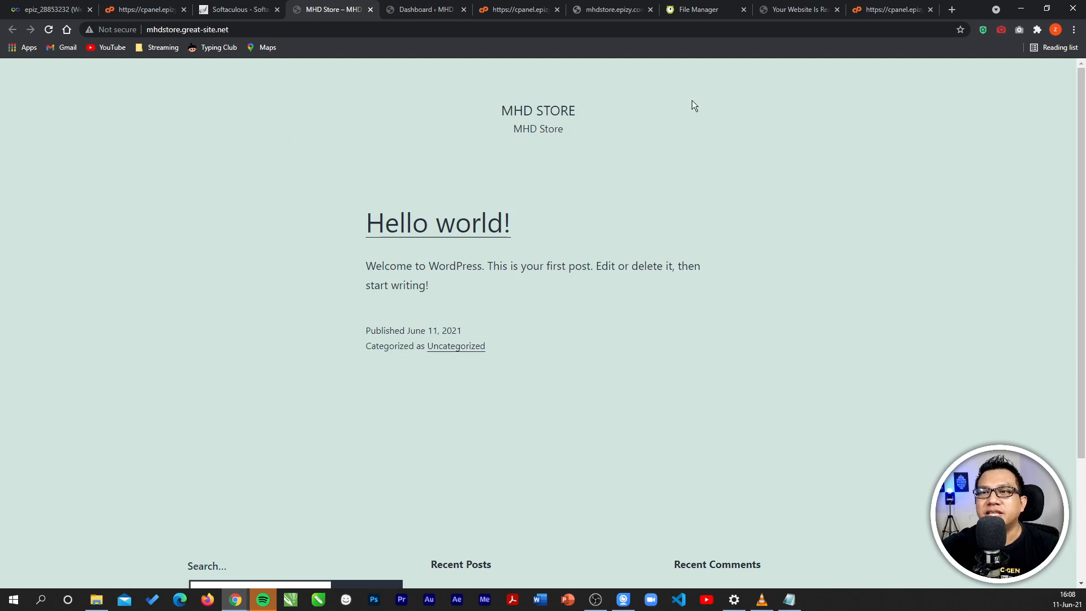
{"action": "left_click", "coordinate": [429, 8]}
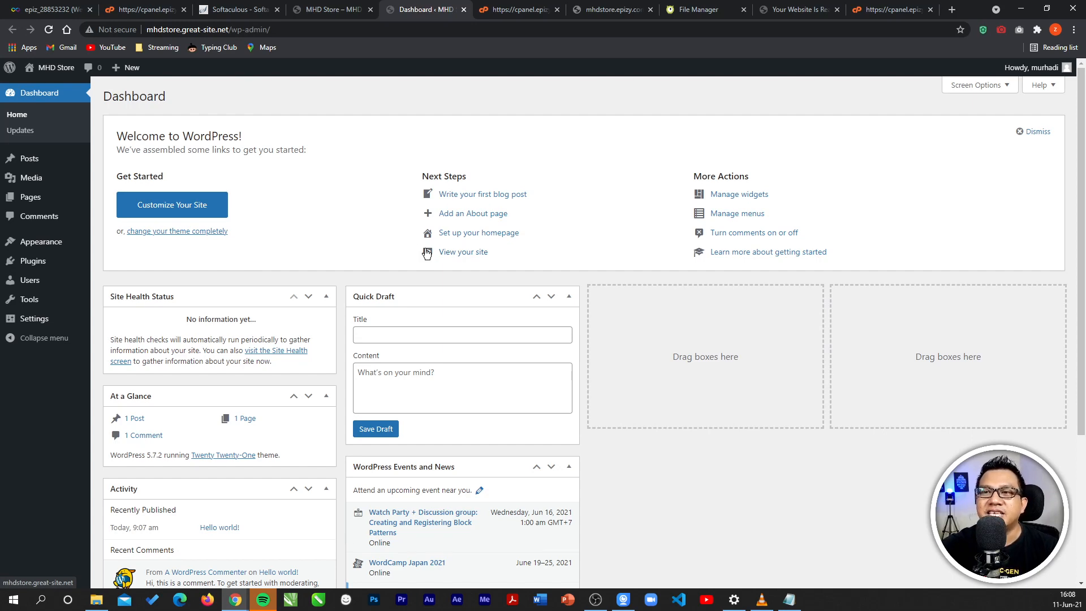
{"action": "left_click", "coordinate": [334, 11]}
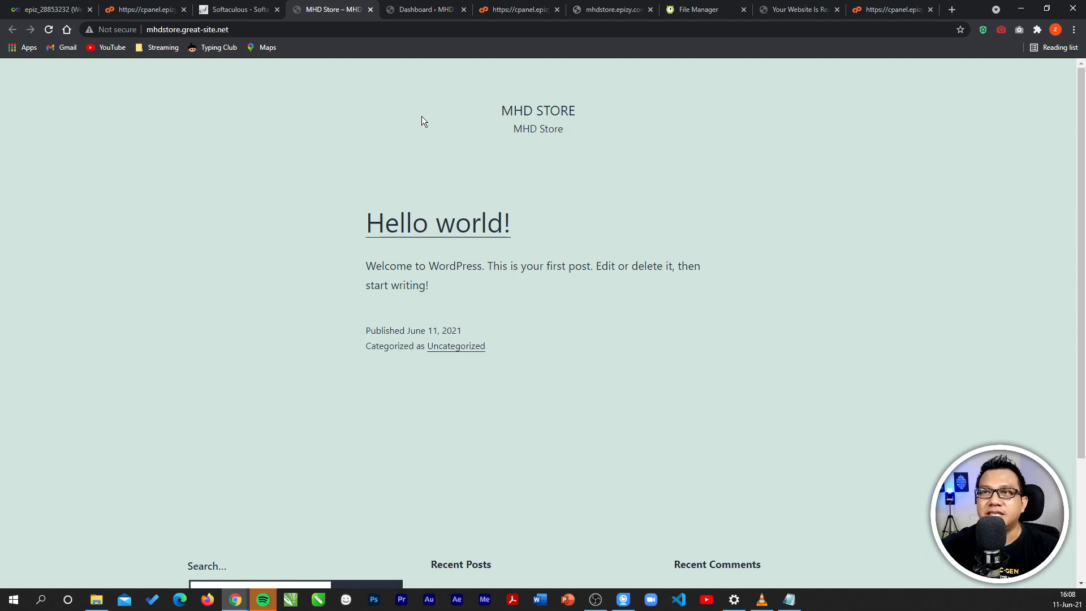
{"action": "left_click", "coordinate": [421, 17]}
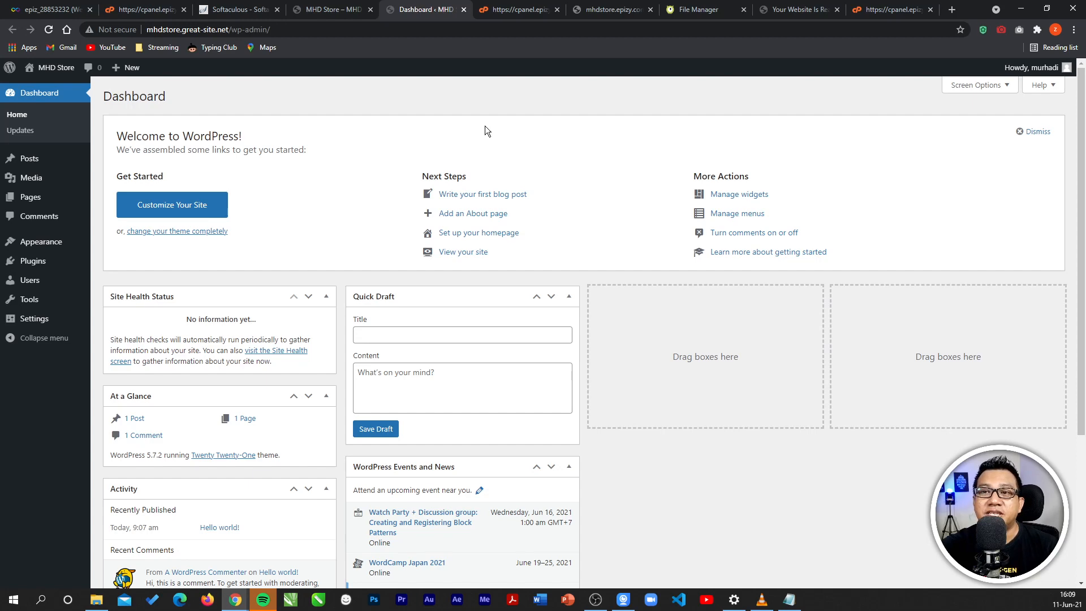
- Open the list of all posts in the WordPress admin and compare it with the Hello world! post on the front page
{"action": "mouse_move", "coordinate": [29, 198]}
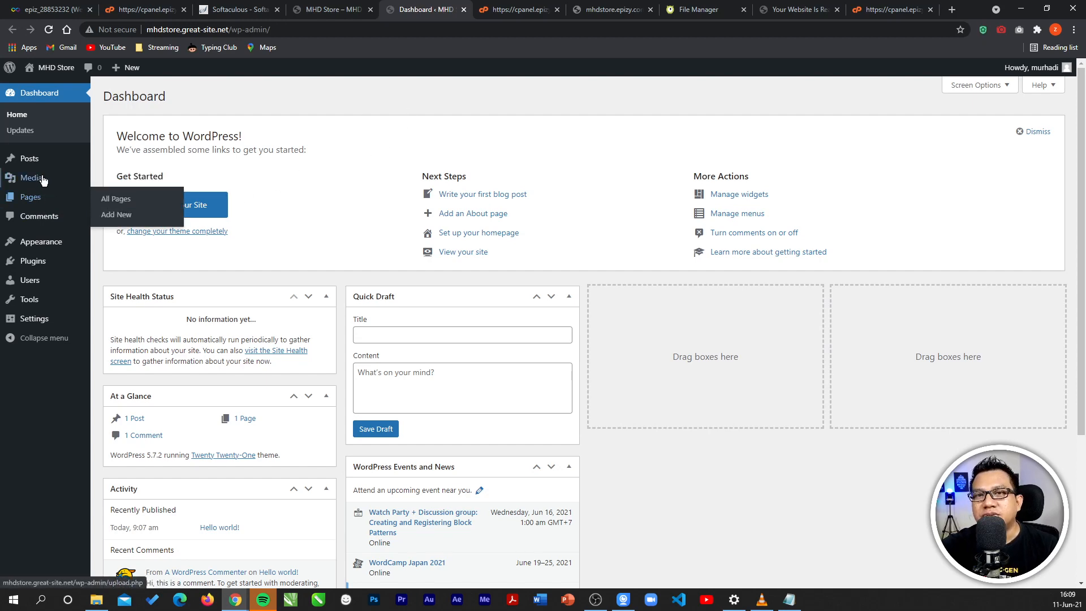
{"action": "mouse_move", "coordinate": [42, 163]}
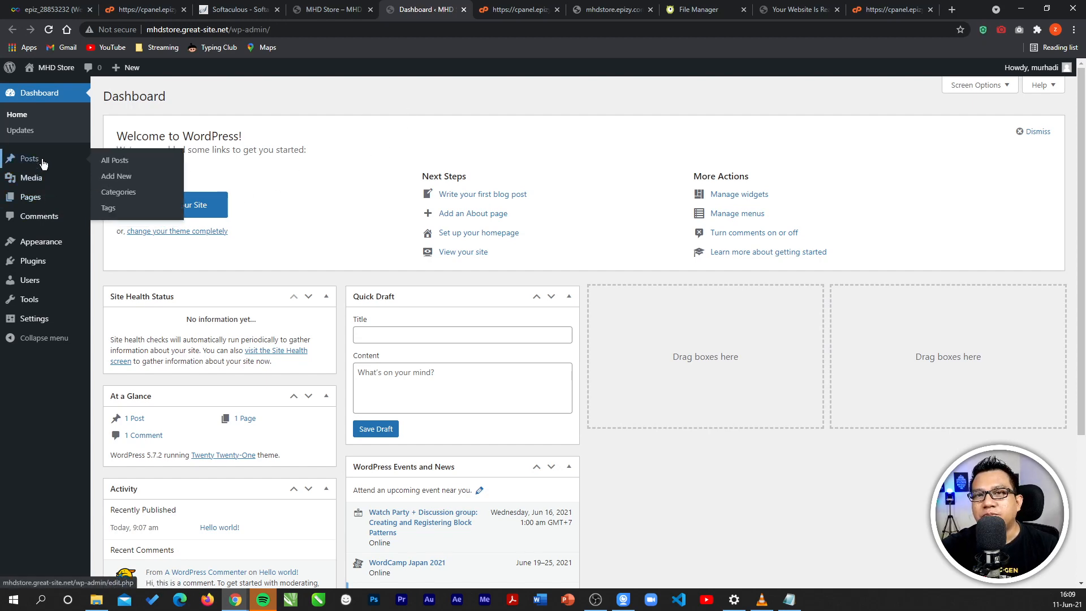
{"action": "left_click", "coordinate": [126, 163]}
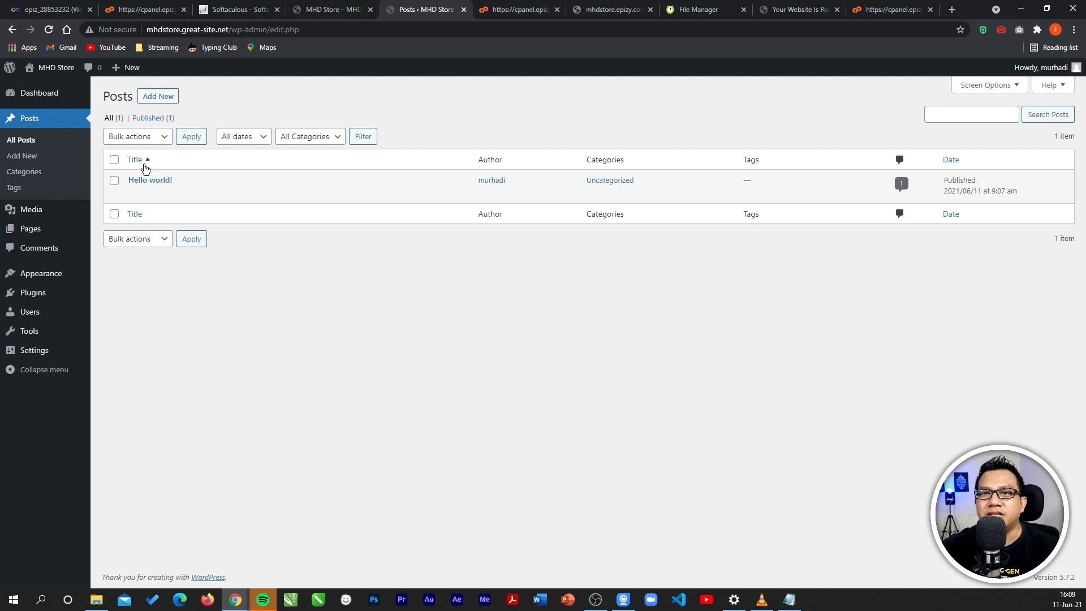
{"action": "left_click", "coordinate": [326, 9]}
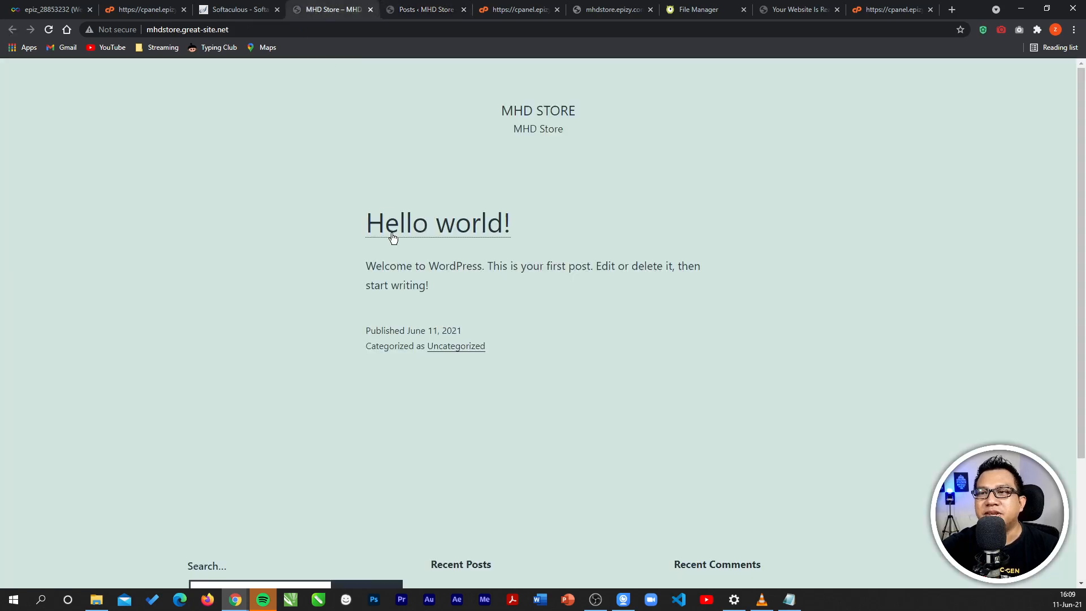
{"action": "left_click", "coordinate": [419, 13]}
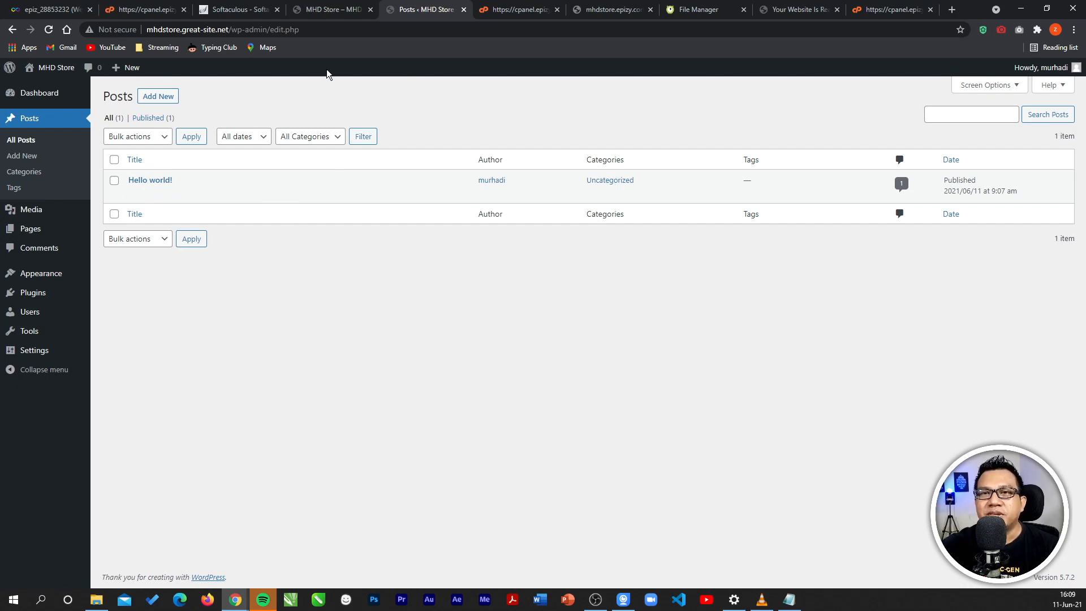
- Create a new blank post and dismiss the block editor's welcome guide
{"action": "left_click", "coordinate": [166, 100]}
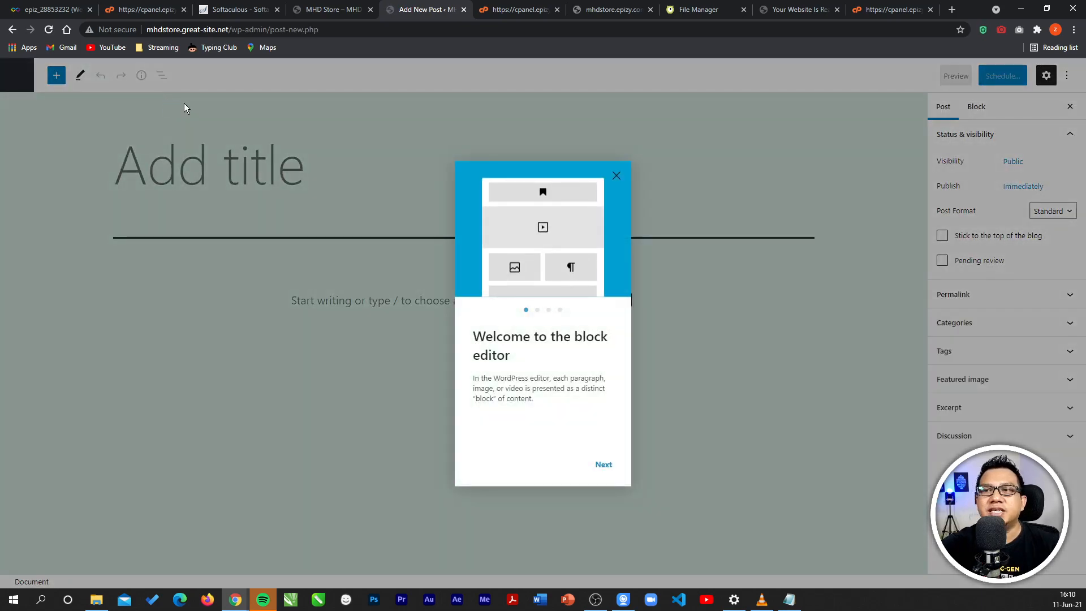
{"action": "left_click", "coordinate": [614, 175]}
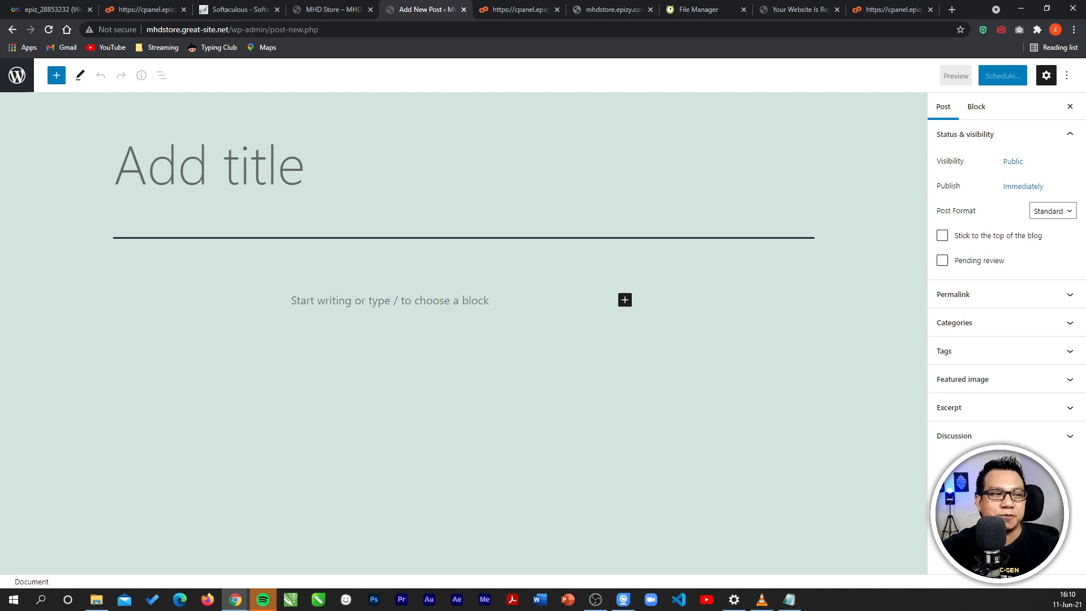
- Title the new post "5 Hal yang Perlu Dilakukan Agar Terhindar dari Modus Penipuan Digital"
{"action": "key", "text": "alt+Tab"}
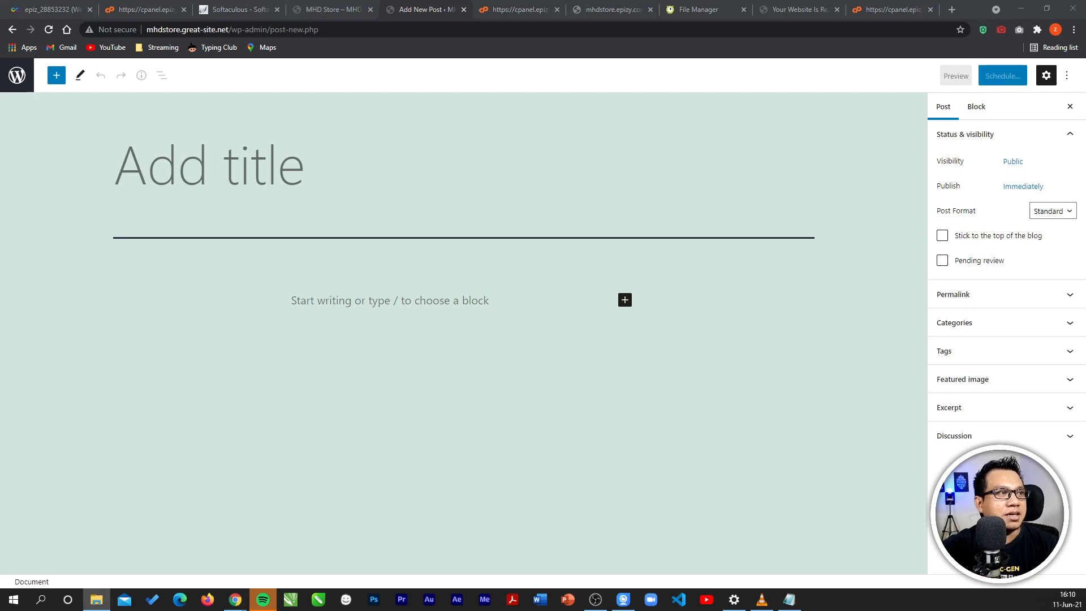
{"action": "key", "text": "alt+Tab"}
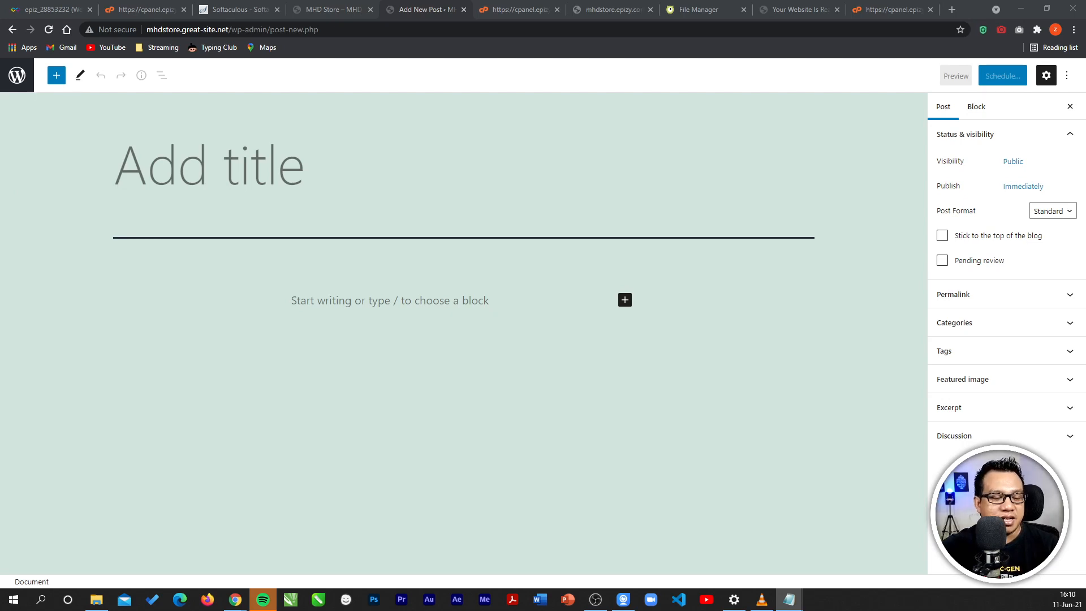
{"action": "left_click", "coordinate": [223, 183]}
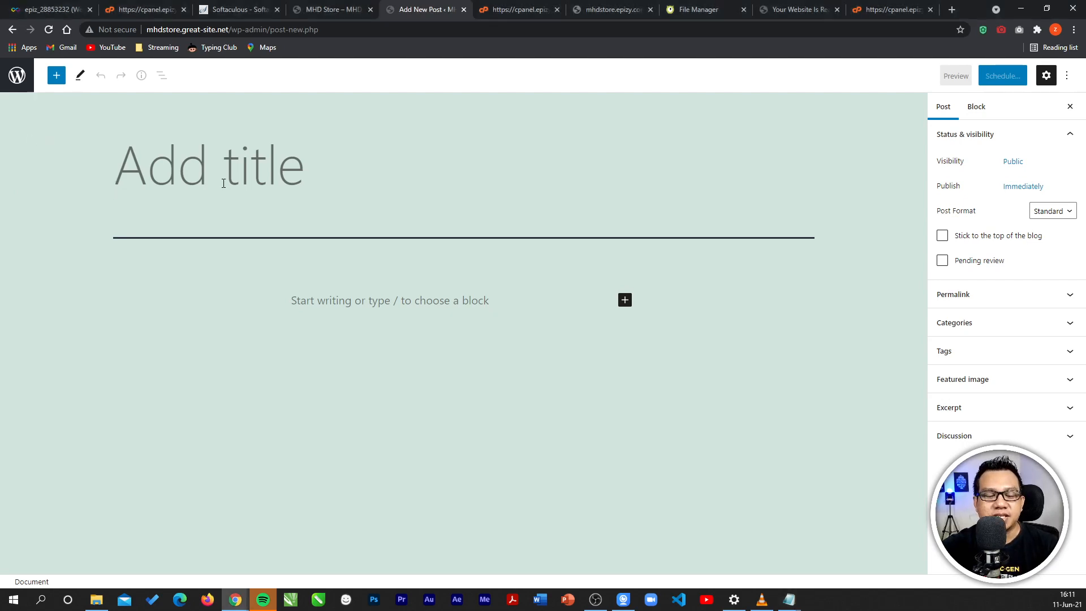
{"action": "type", "text": "5 Hal yang Perlu Dilakukan Agar Terhindar dari Modus Penipuan Digital"}
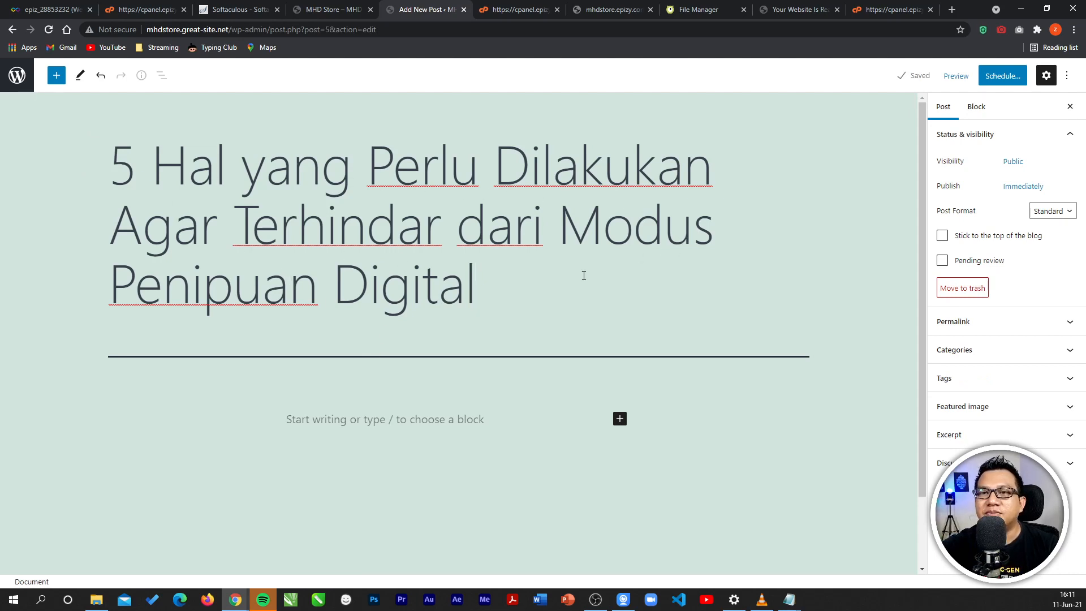
{"action": "scroll", "coordinate": [427, 322], "scroll_direction": "down", "scroll_amount": 2}
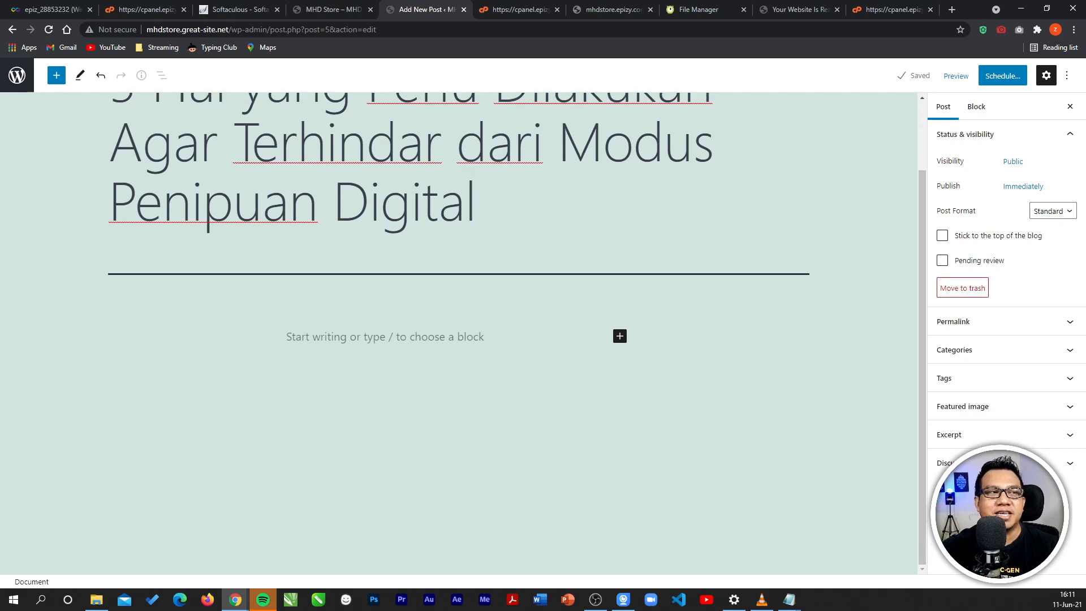
{"action": "scroll", "coordinate": [303, 359], "scroll_direction": "up", "scroll_amount": 2}
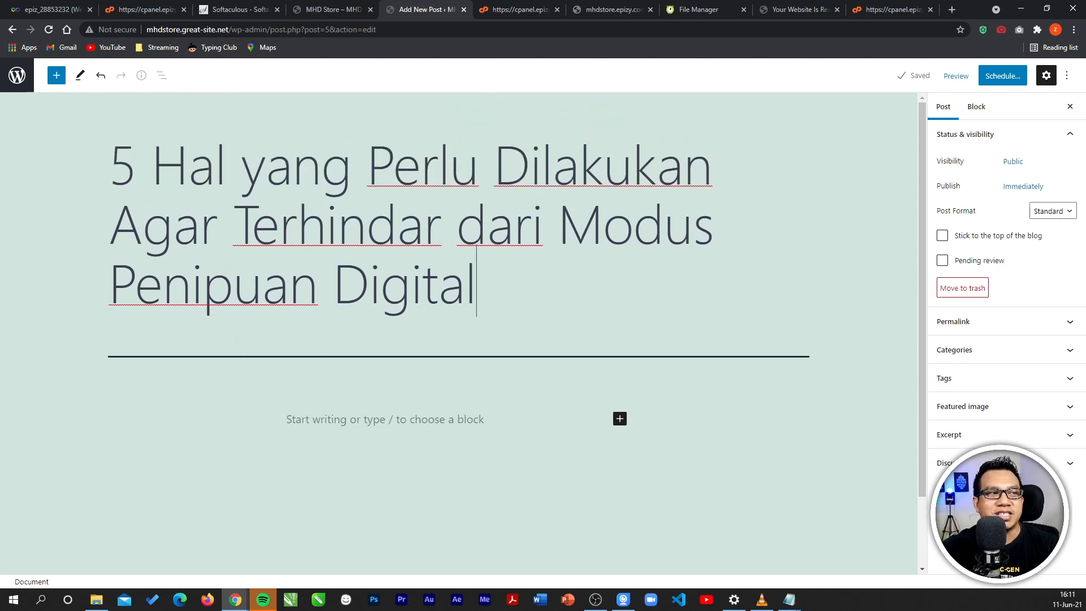
- Paste the prepared article text on avoiding digital fraud into the post body and look through the whole article
{"action": "key", "text": "alt+Tab"}
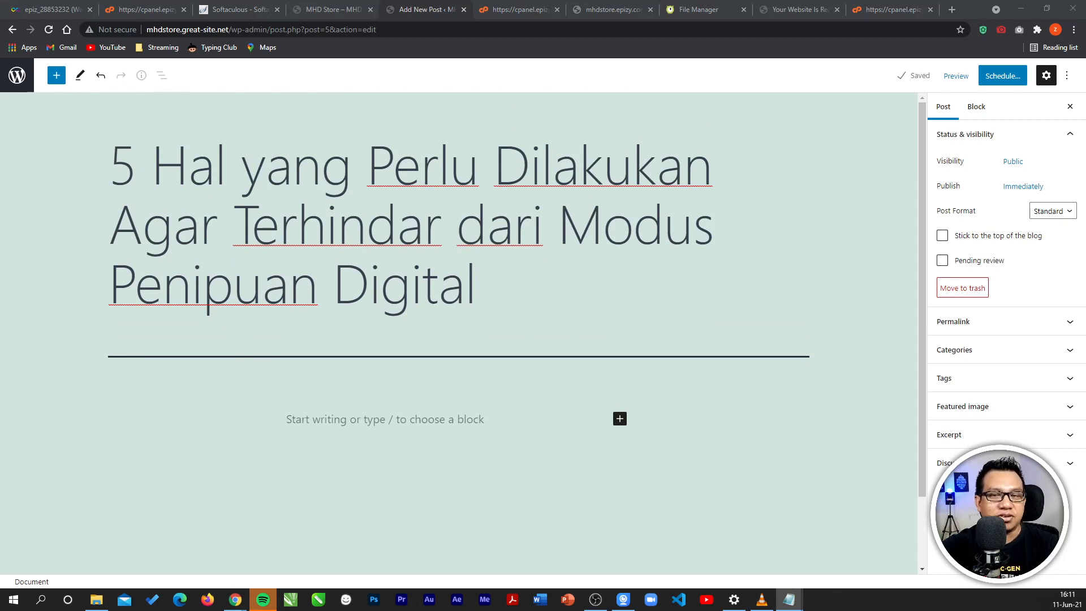
{"action": "key", "text": "alt+Tab"}
{"action": "left_click", "coordinate": [327, 420]}
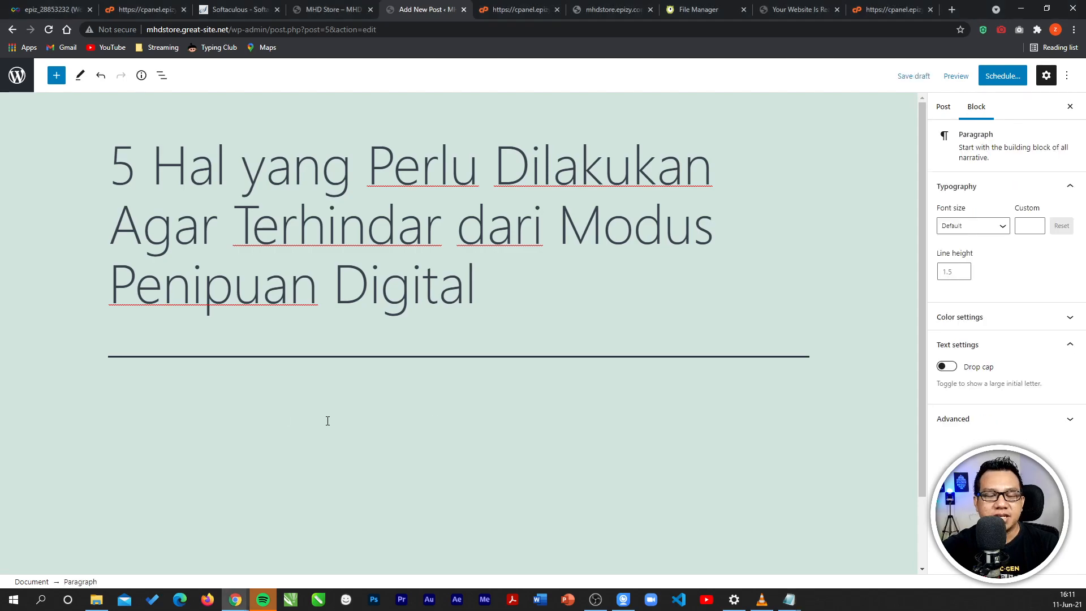
{"action": "key", "text": "ctrl+v"}
{"action": "scroll", "coordinate": [358, 447], "scroll_direction": "up", "scroll_amount": 15}
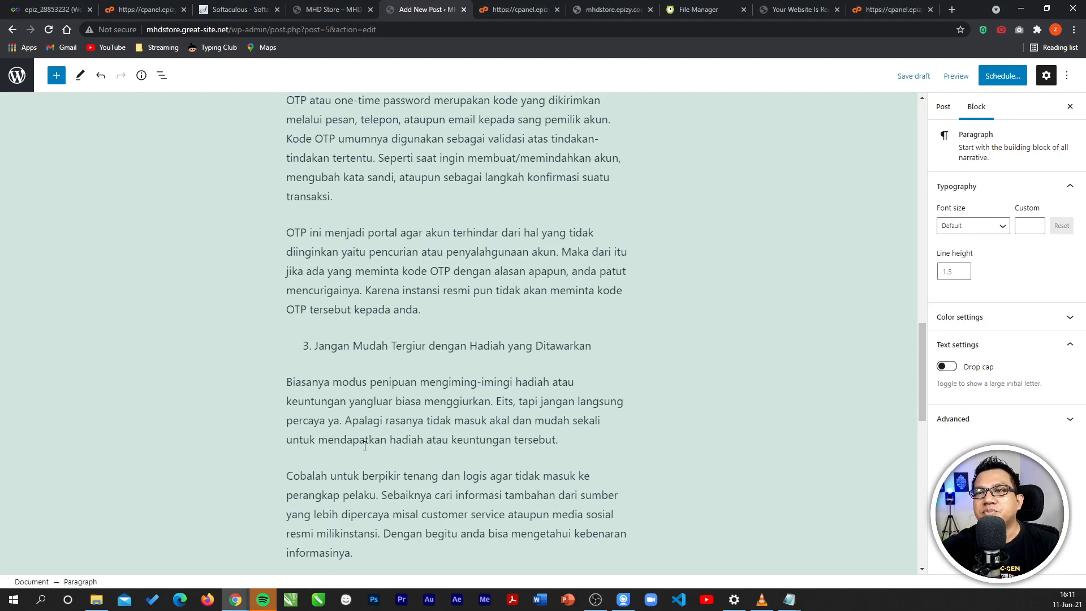
{"action": "scroll", "coordinate": [365, 446], "scroll_direction": "up", "scroll_amount": 20}
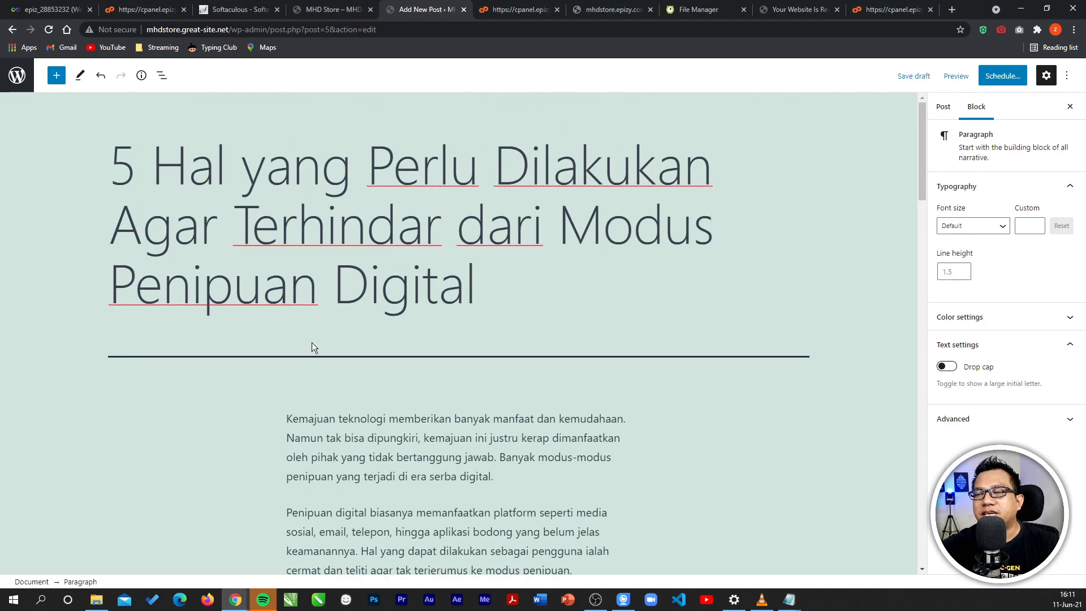
{"action": "scroll", "coordinate": [445, 413], "scroll_direction": "down", "scroll_amount": 20}
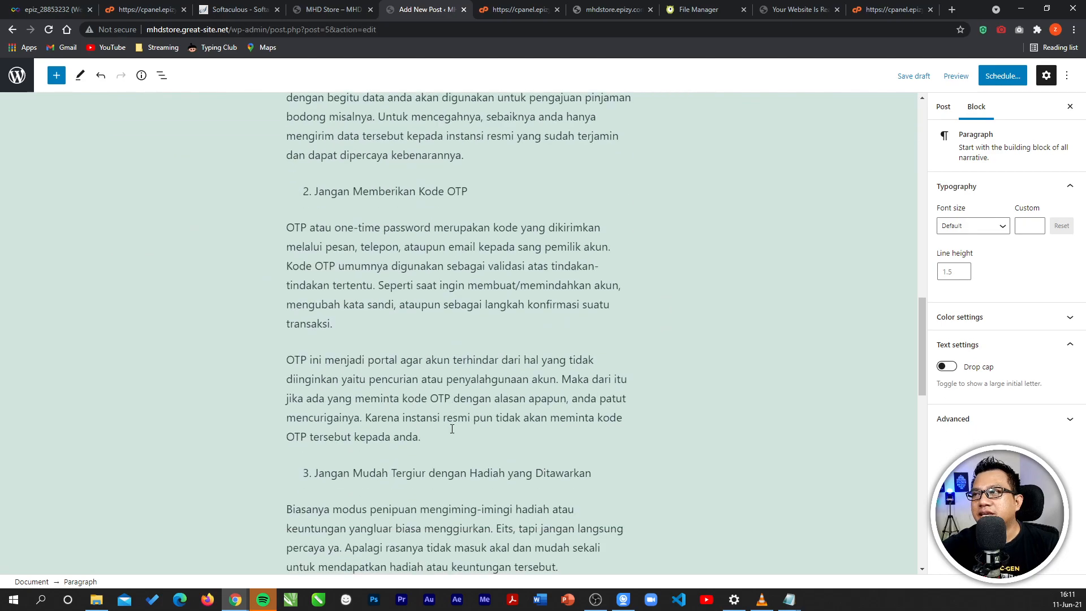
{"action": "scroll", "coordinate": [473, 435], "scroll_direction": "down", "scroll_amount": 11}
{"action": "scroll", "coordinate": [488, 429], "scroll_direction": "up", "scroll_amount": 9}
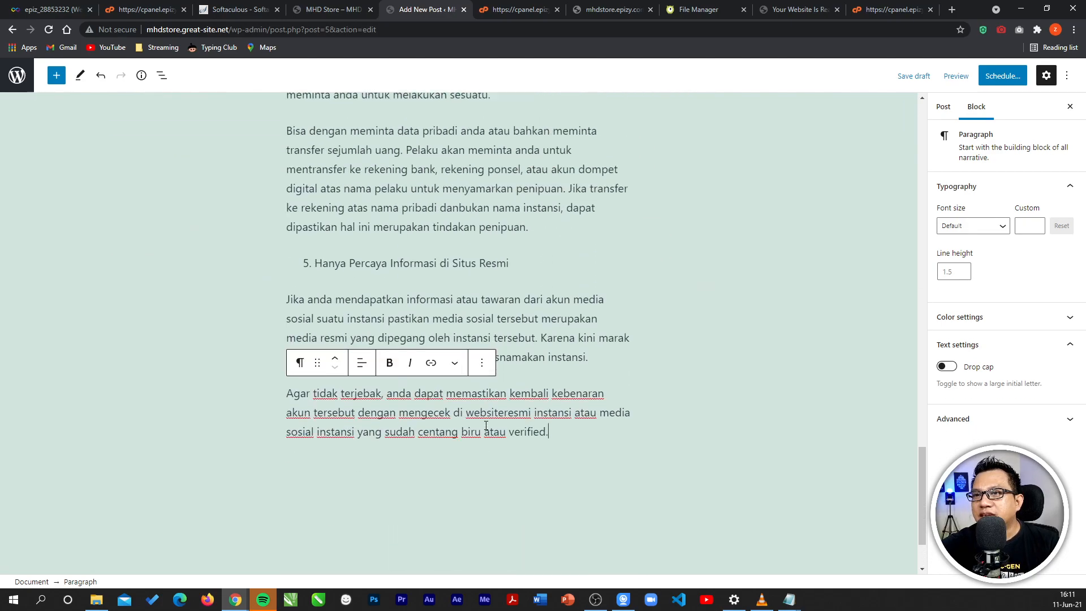
{"action": "scroll", "coordinate": [488, 422], "scroll_direction": "up", "scroll_amount": 20}
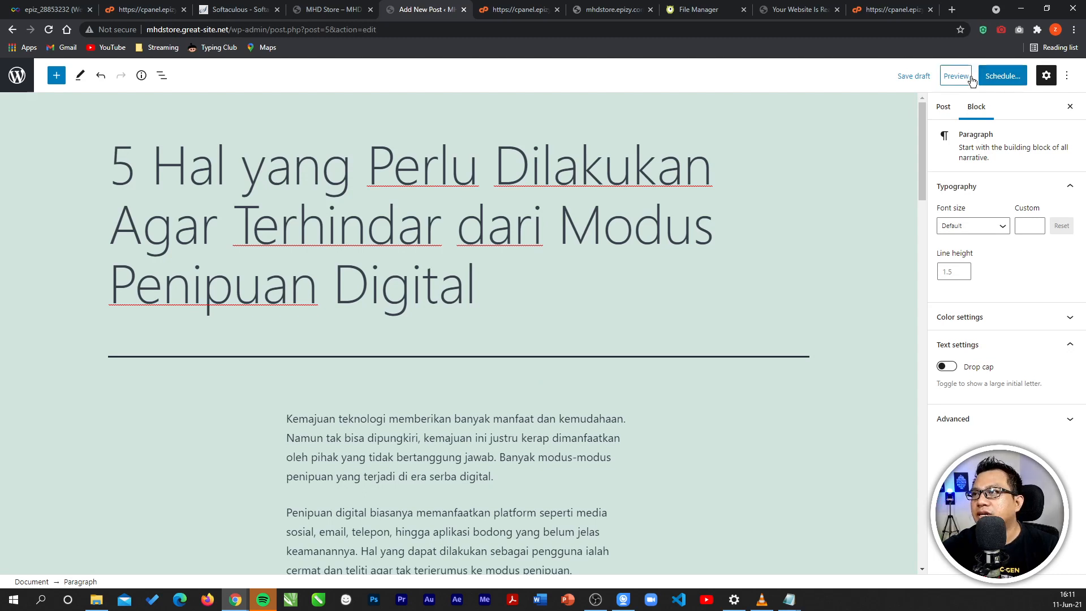
{"action": "left_click", "coordinate": [1006, 82]}
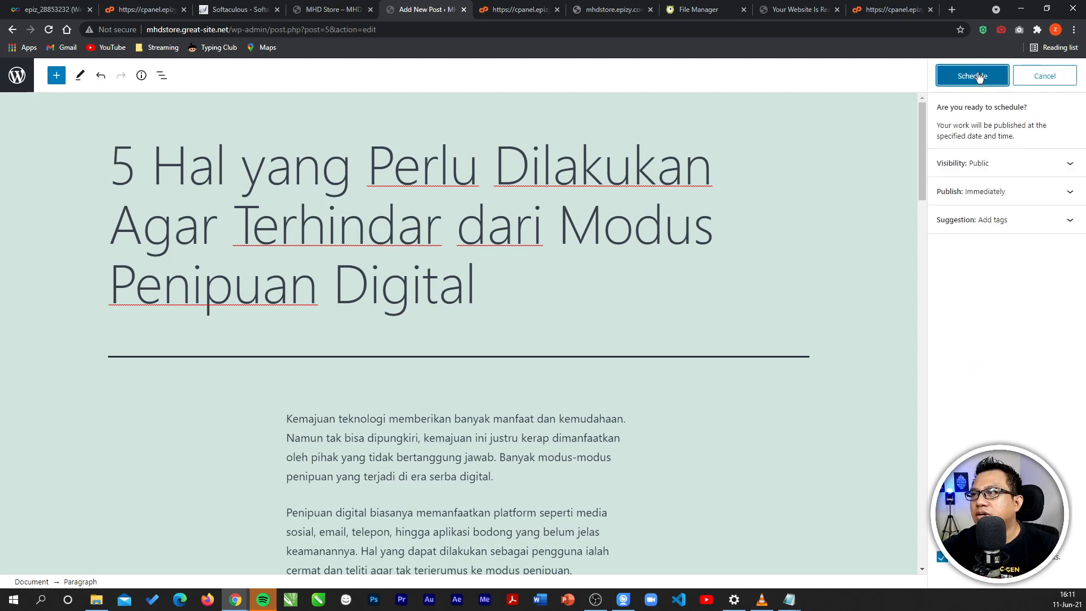
{"action": "left_click", "coordinate": [1026, 79]}
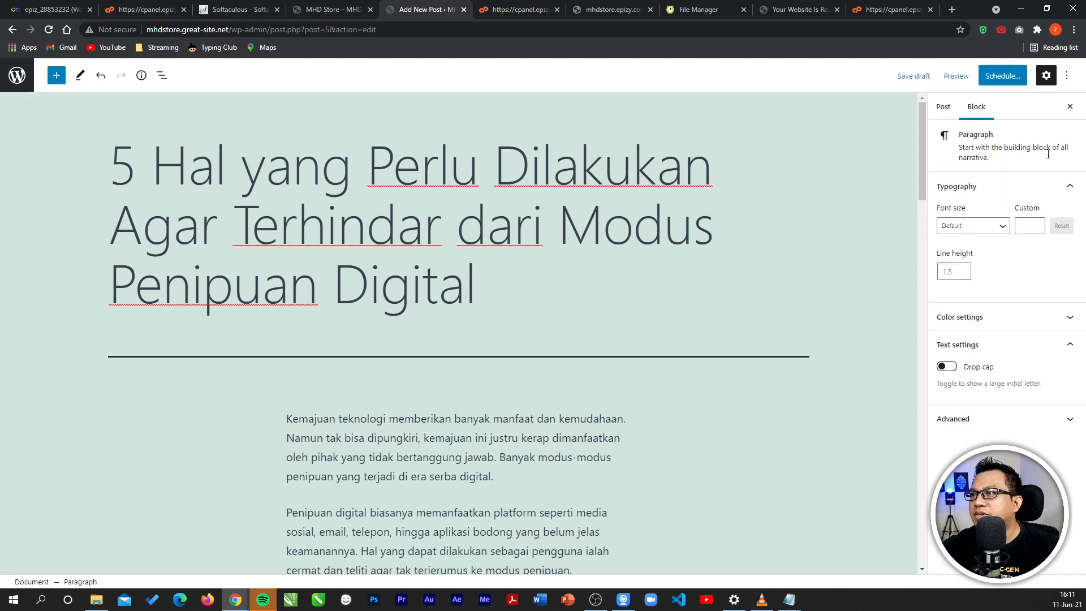
{"action": "left_click", "coordinate": [944, 108]}
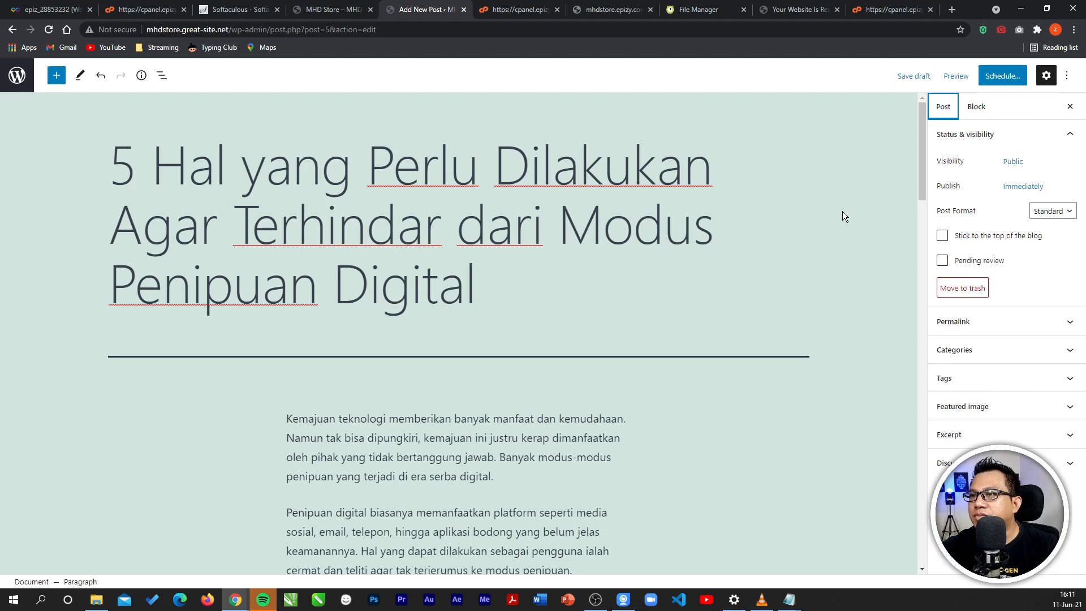
{"action": "left_click", "coordinate": [819, 209]}
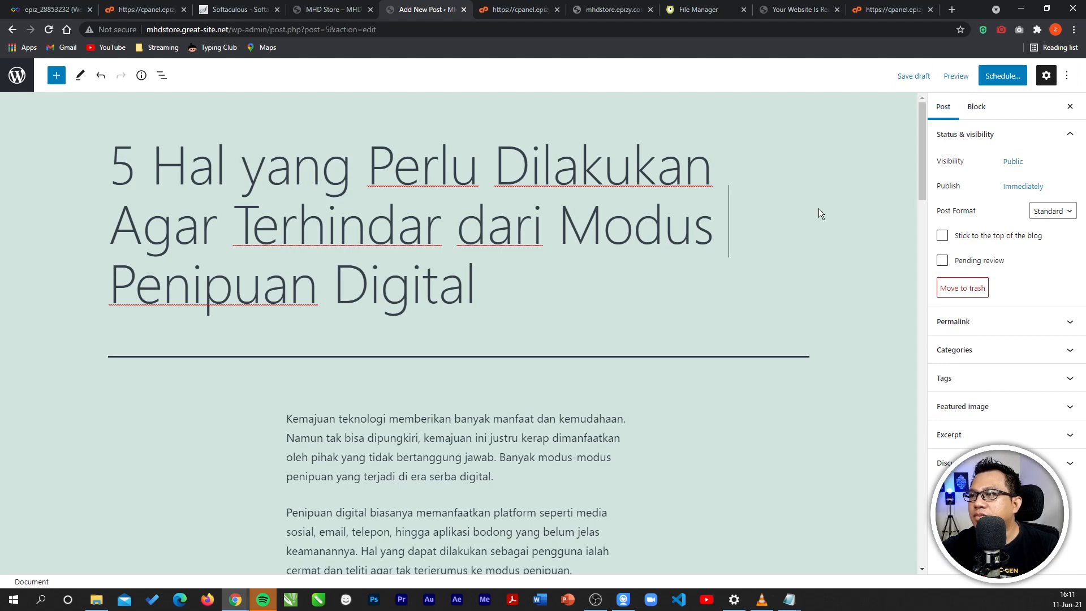
{"action": "left_click", "coordinate": [1044, 77]}
{"action": "left_click", "coordinate": [1046, 79]}
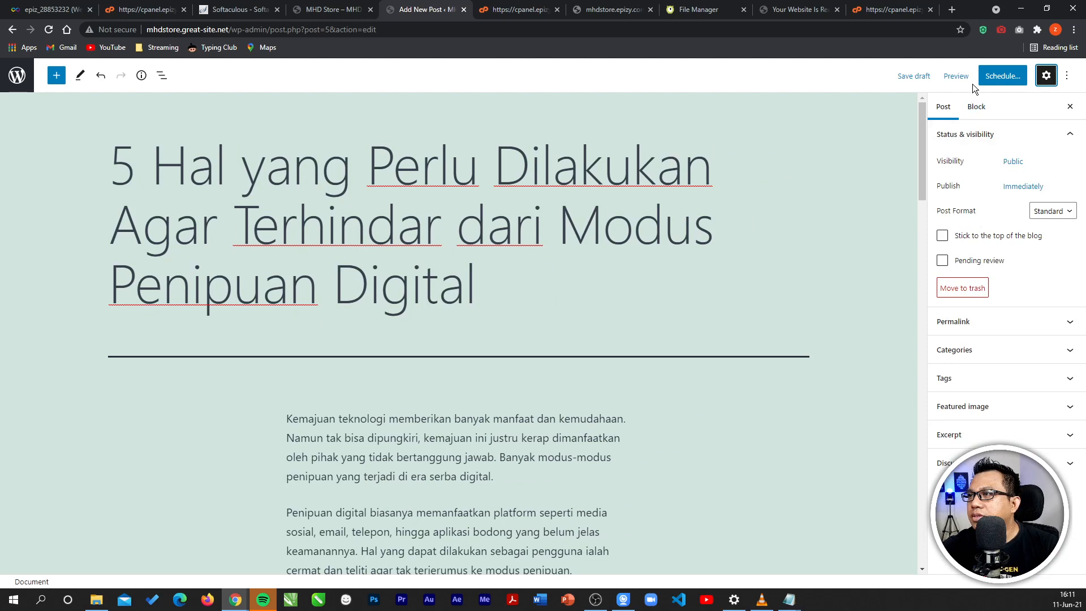
- Publish the post with immediate timing and check its live page, returning to the post editor
{"action": "left_click", "coordinate": [996, 76]}
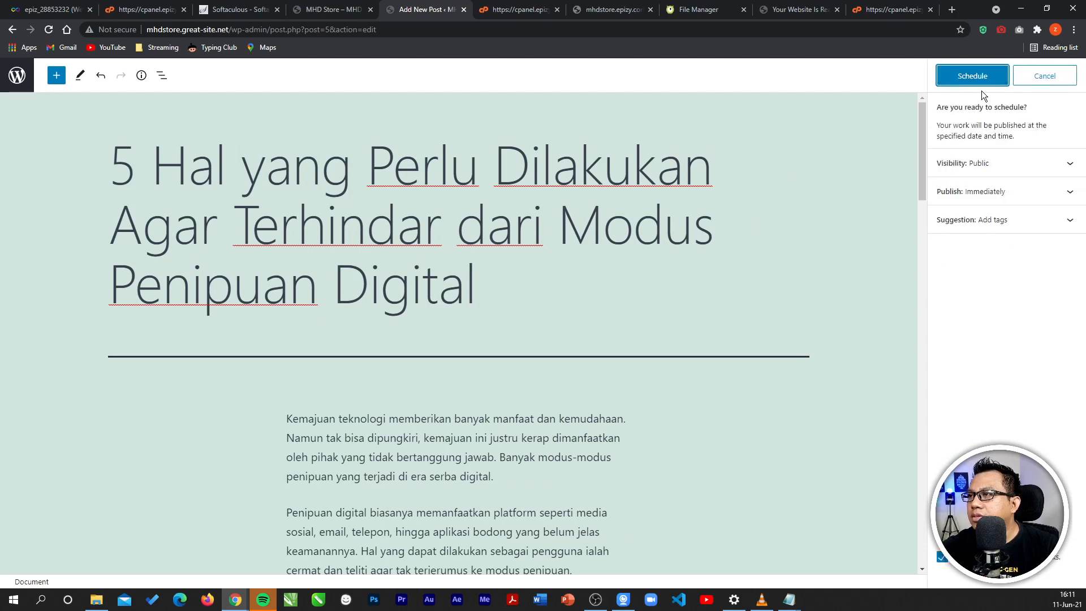
{"action": "left_click", "coordinate": [973, 77]}
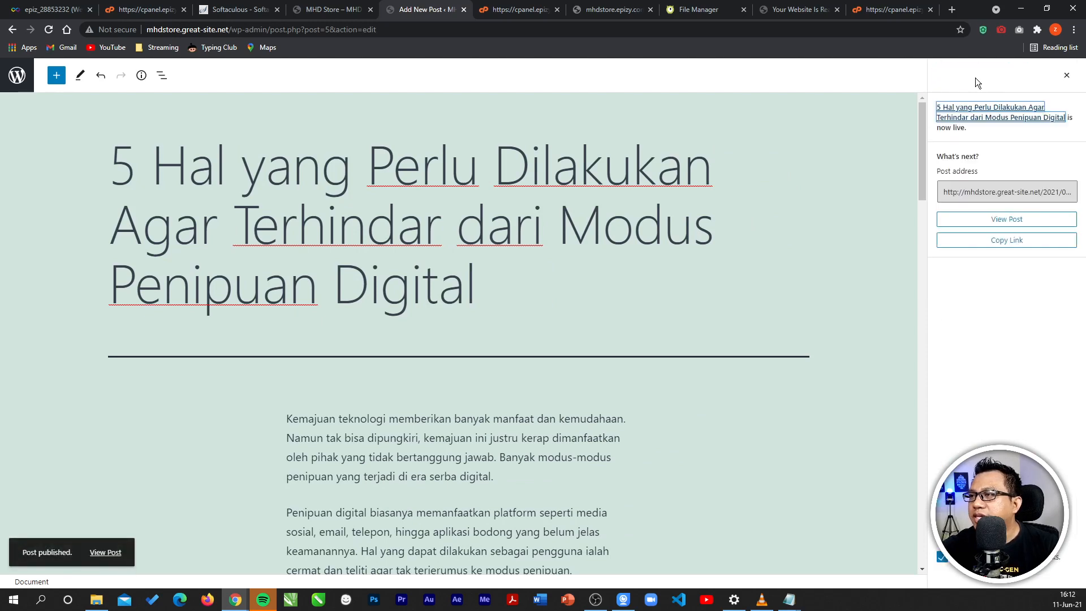
{"action": "left_click", "coordinate": [998, 221]}
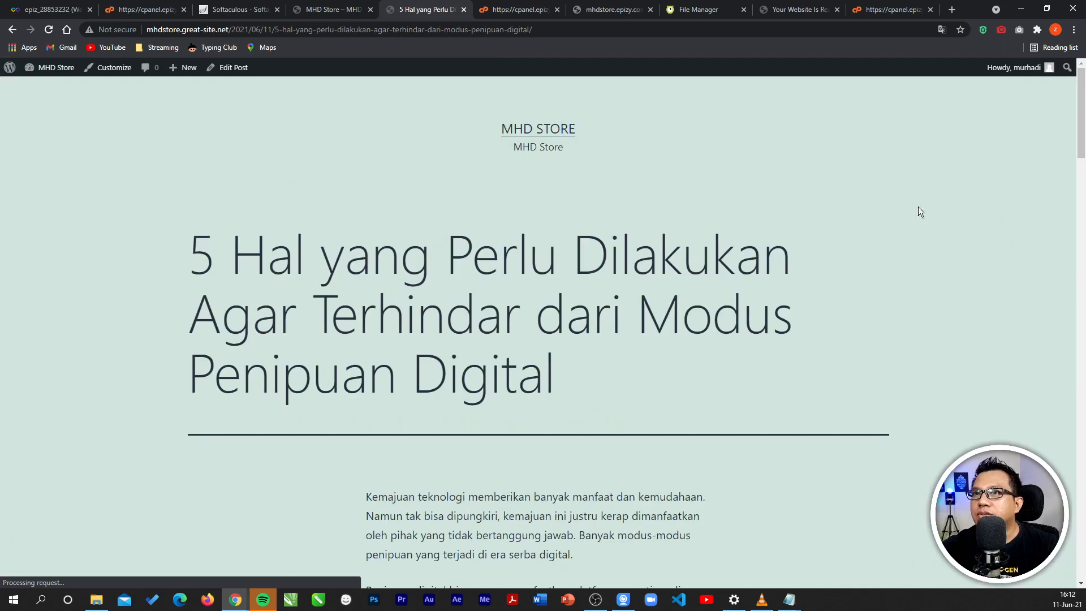
{"action": "scroll", "coordinate": [497, 290], "scroll_direction": "down", "scroll_amount": 2}
{"action": "scroll", "coordinate": [497, 289], "scroll_direction": "up", "scroll_amount": 2}
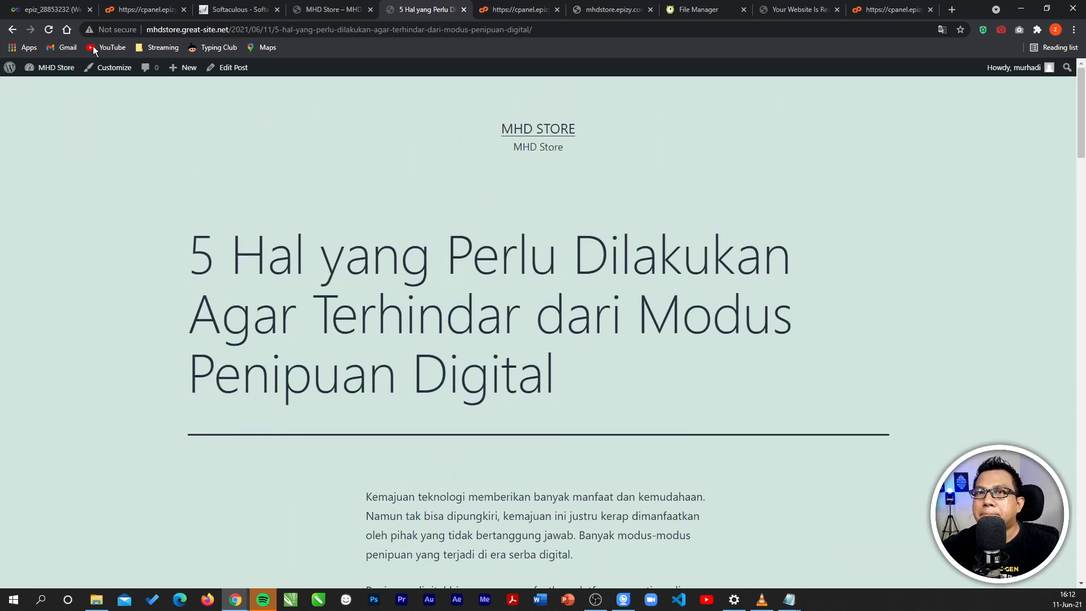
{"action": "left_click", "coordinate": [11, 31]}
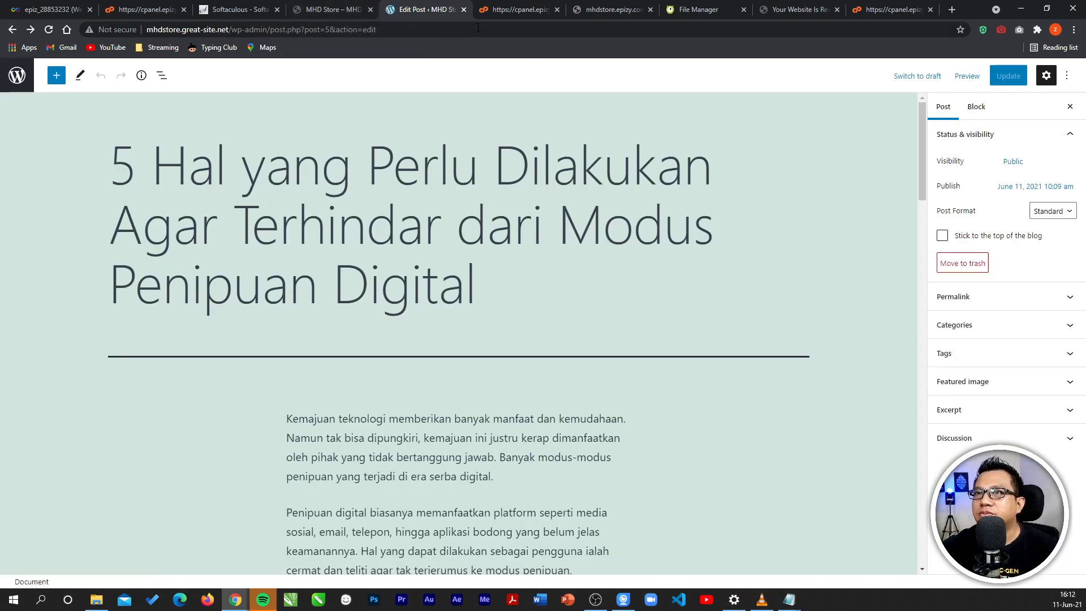
- Reload the site's front page to check the new post, and place the post editor's browser tab ahead of the front page's
{"action": "left_click", "coordinate": [334, 9]}
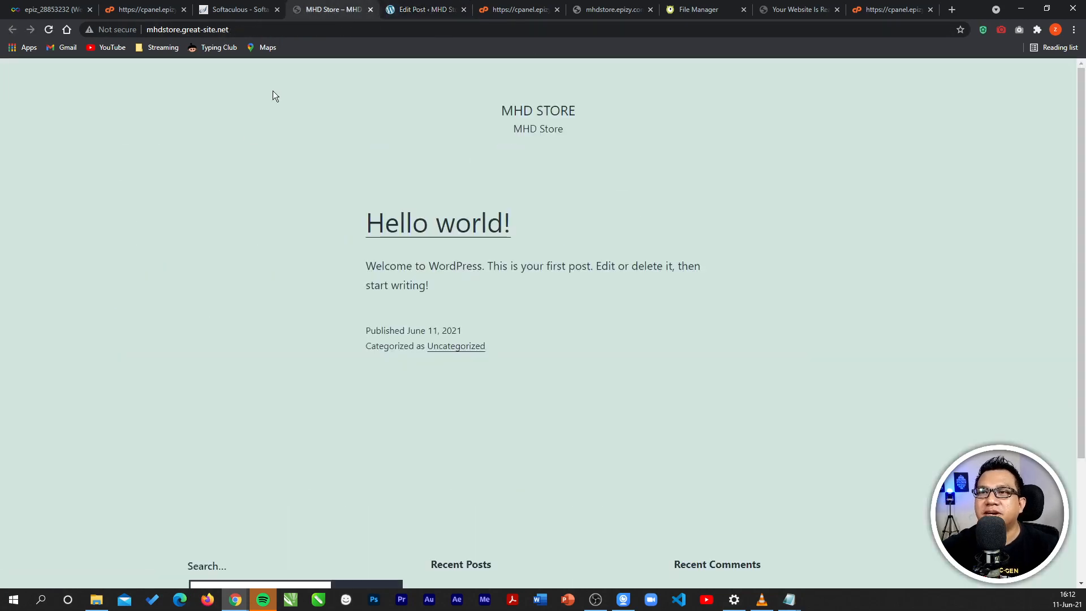
{"action": "left_click", "coordinate": [48, 30]}
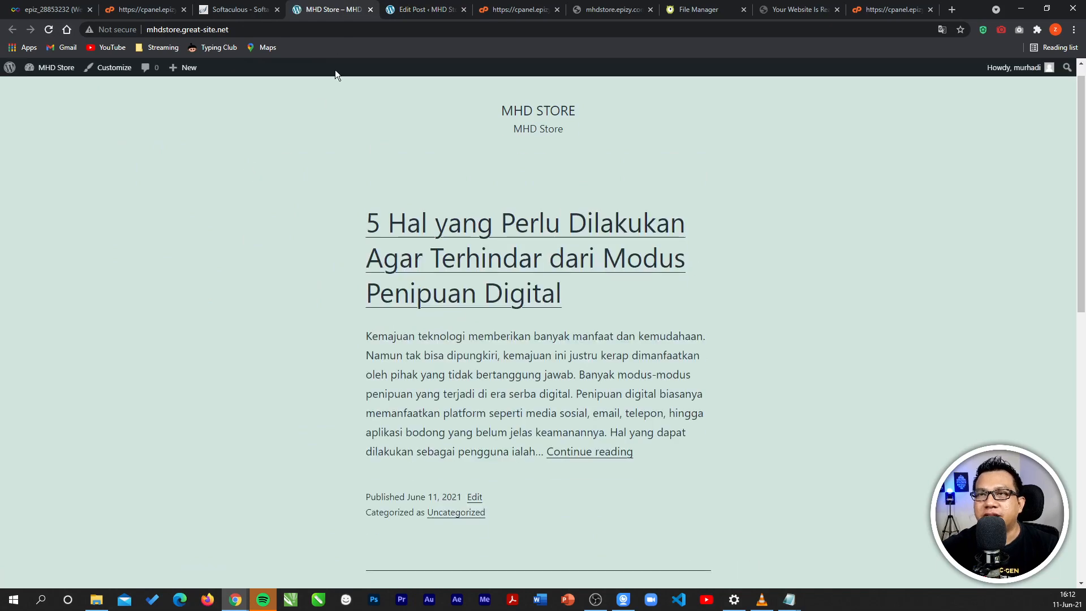
{"action": "left_click", "coordinate": [414, 10]}
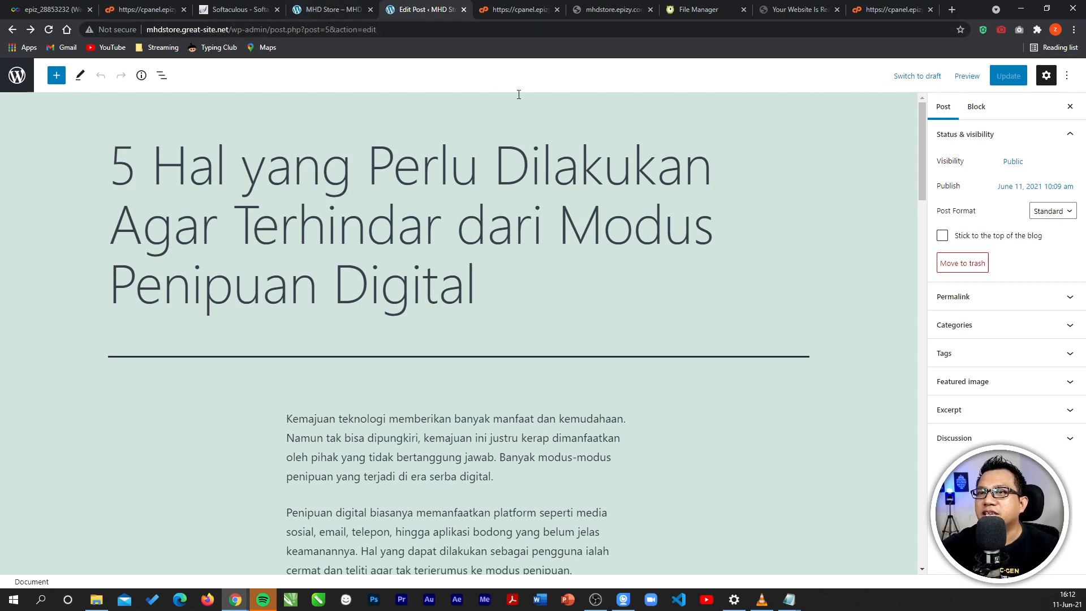
{"action": "left_click", "coordinate": [340, 12]}
{"action": "left_click_drag", "start_coordinate": [409, 9], "coordinate": [336, 9]}
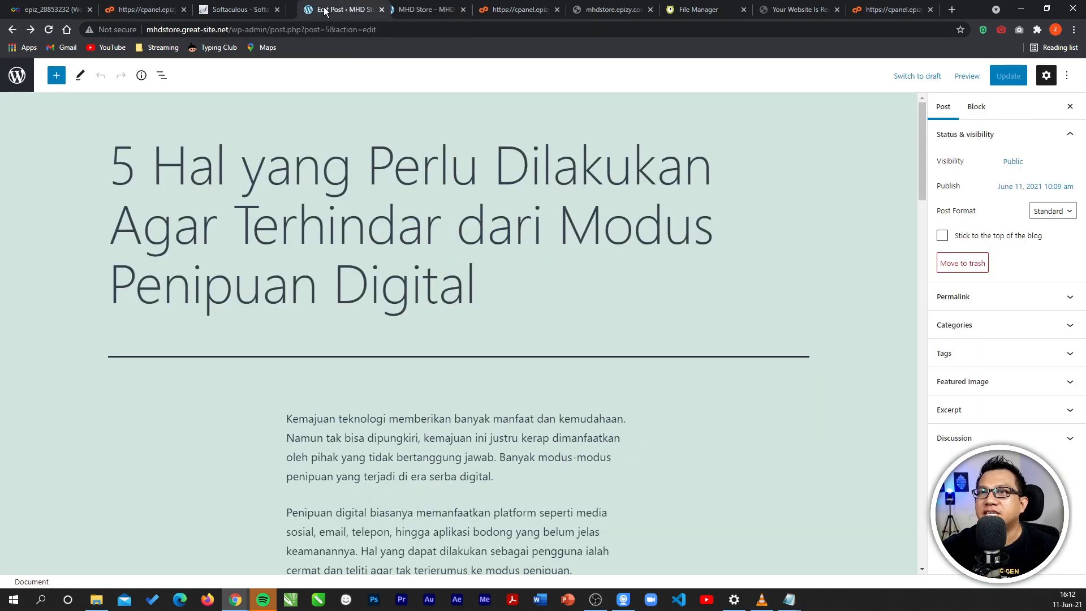
{"action": "left_click", "coordinate": [424, 10]}
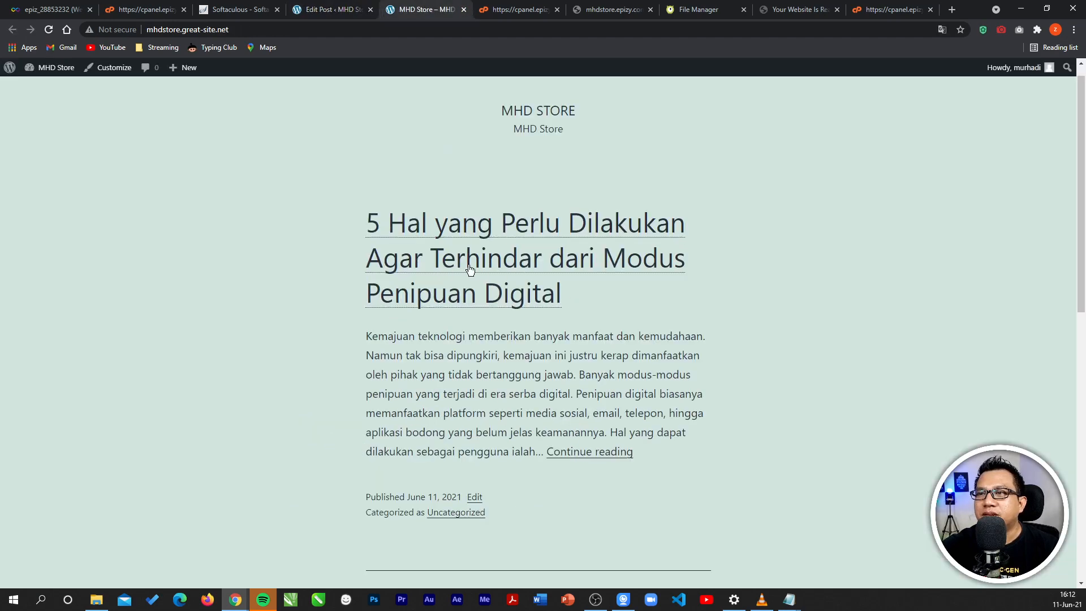
{"action": "scroll", "coordinate": [510, 255], "scroll_direction": "down", "scroll_amount": 3}
{"action": "scroll", "coordinate": [515, 283], "scroll_direction": "up", "scroll_amount": 3}
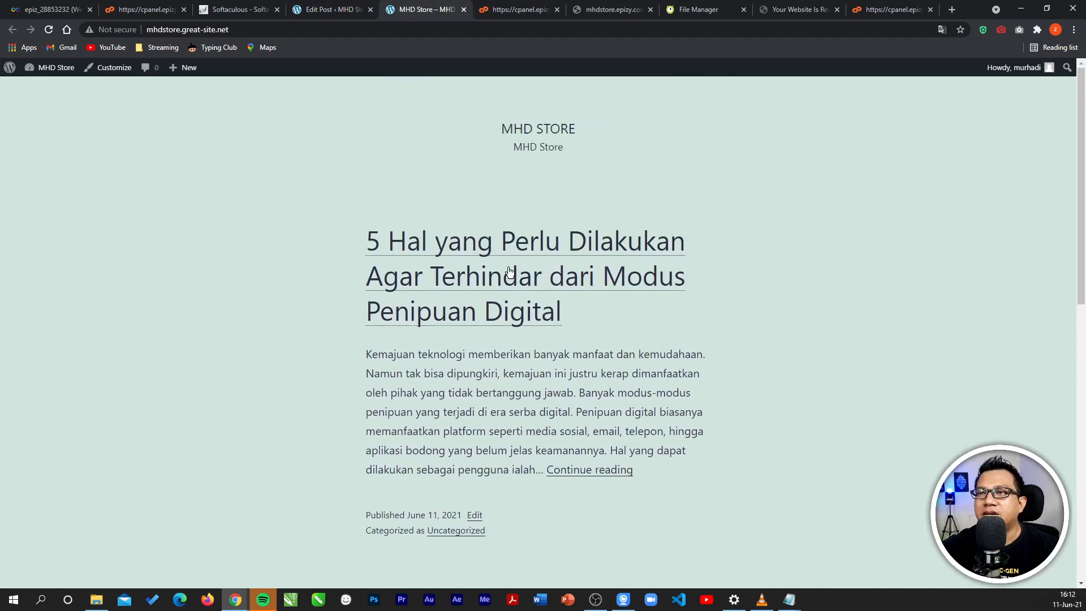
- Leave the post editor for the list of all posts and compare it with the posts on the front page
{"action": "left_click", "coordinate": [336, 10]}
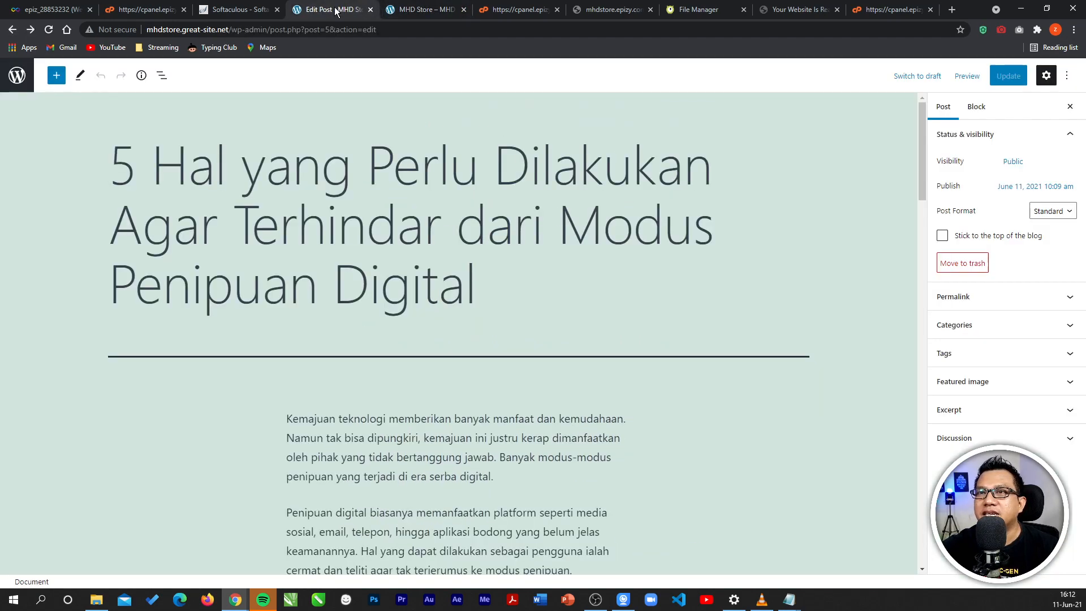
{"action": "left_click", "coordinate": [17, 82]}
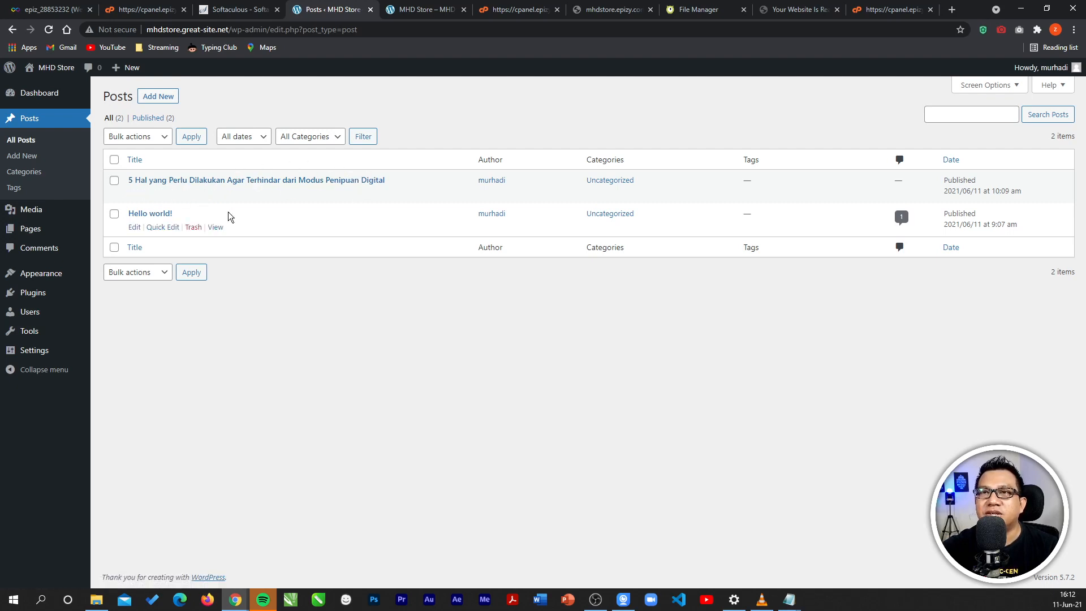
{"action": "left_click", "coordinate": [421, 9]}
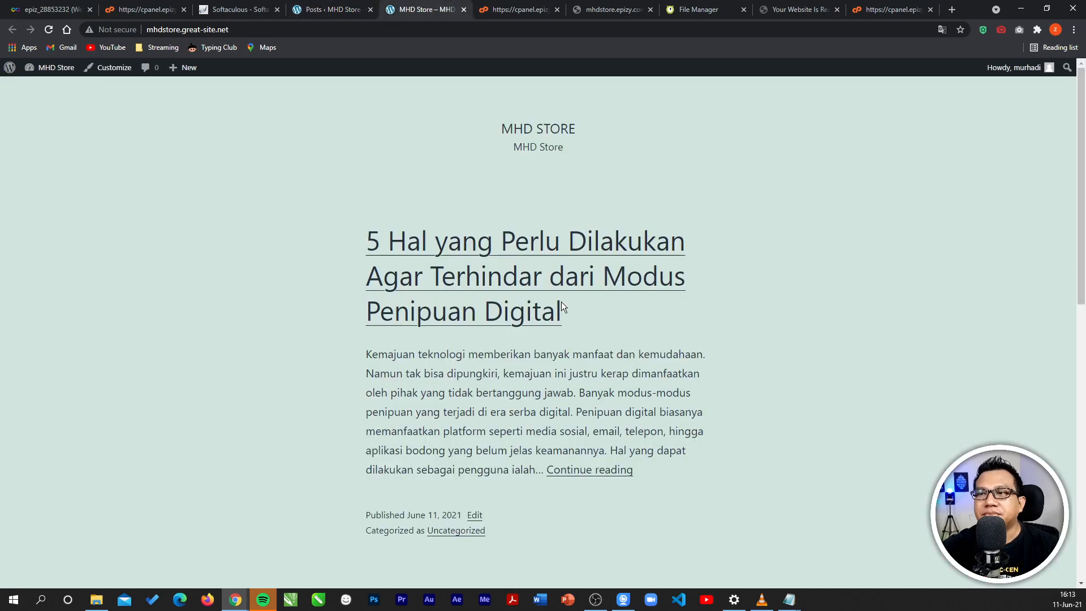
{"action": "scroll", "coordinate": [551, 340], "scroll_direction": "down", "scroll_amount": 3}
{"action": "scroll", "coordinate": [555, 367], "scroll_direction": "down", "scroll_amount": 3}
{"action": "scroll", "coordinate": [555, 367], "scroll_direction": "up", "scroll_amount": 3}
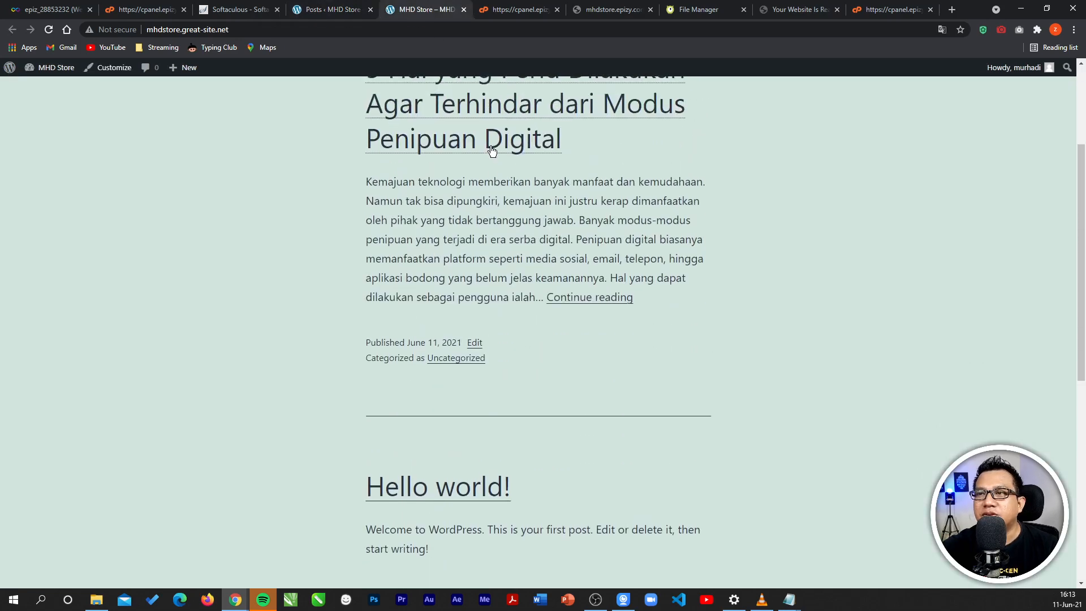
- Open the "5 Hal yang Perlu Dilakukan" post from the front page and look through its article
{"action": "left_click", "coordinate": [492, 151]}
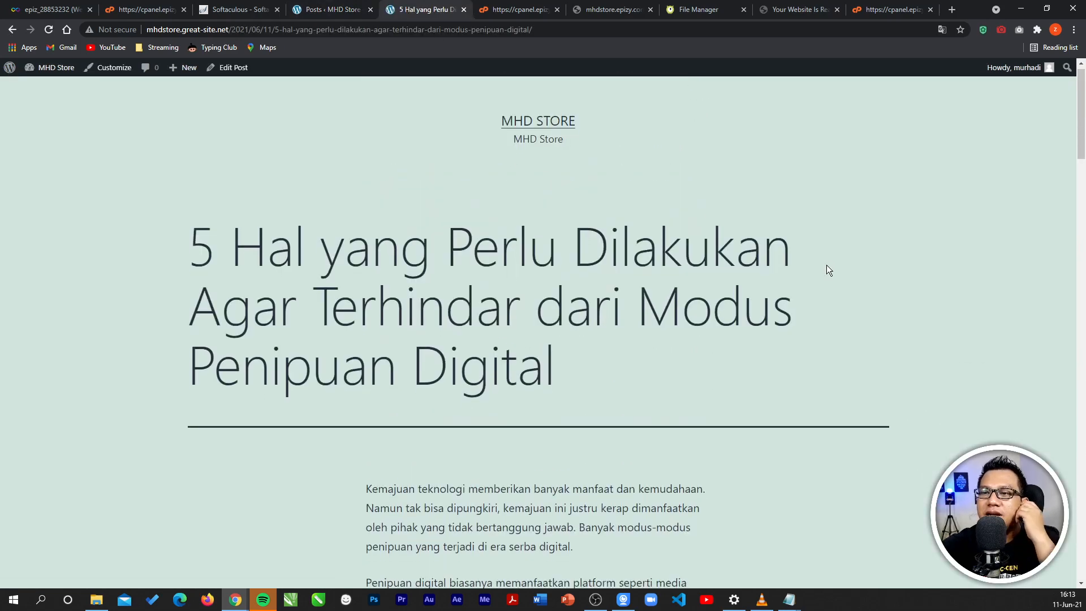
{"action": "scroll", "coordinate": [784, 364], "scroll_direction": "down", "scroll_amount": 10}
{"action": "scroll", "coordinate": [770, 419], "scroll_direction": "up", "scroll_amount": 9}
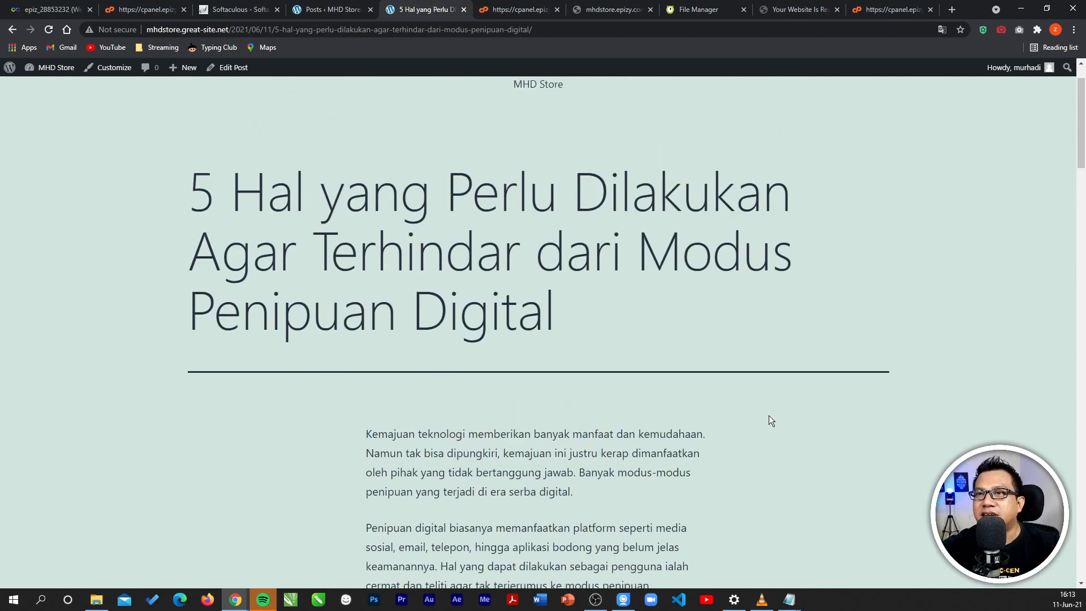
- Open the "Hello world!" post from the site's front page, look through its content and comment, and return to the front page
{"action": "scroll", "coordinate": [768, 415], "scroll_direction": "up", "scroll_amount": 2}
{"action": "left_click", "coordinate": [529, 128]}
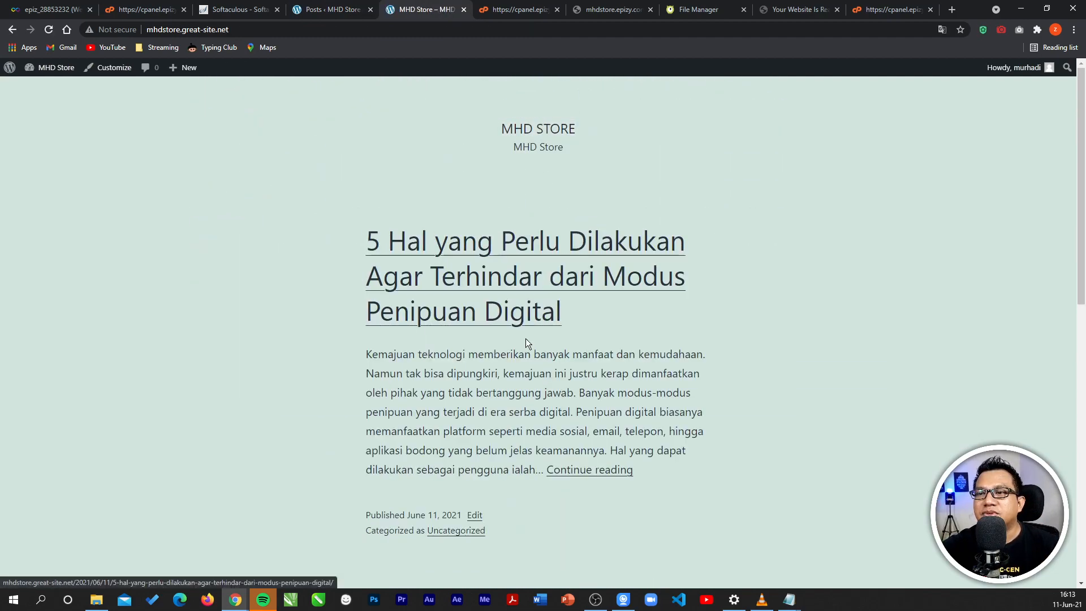
{"action": "scroll", "coordinate": [525, 338], "scroll_direction": "down", "scroll_amount": 3}
{"action": "left_click", "coordinate": [487, 490]}
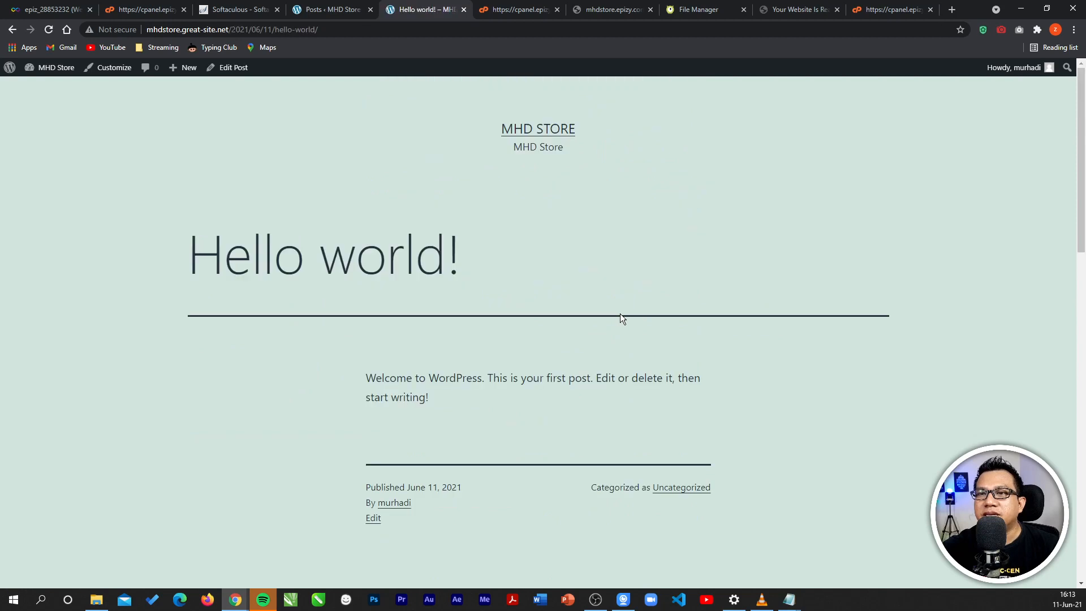
{"action": "scroll", "coordinate": [620, 313], "scroll_direction": "down", "scroll_amount": 7}
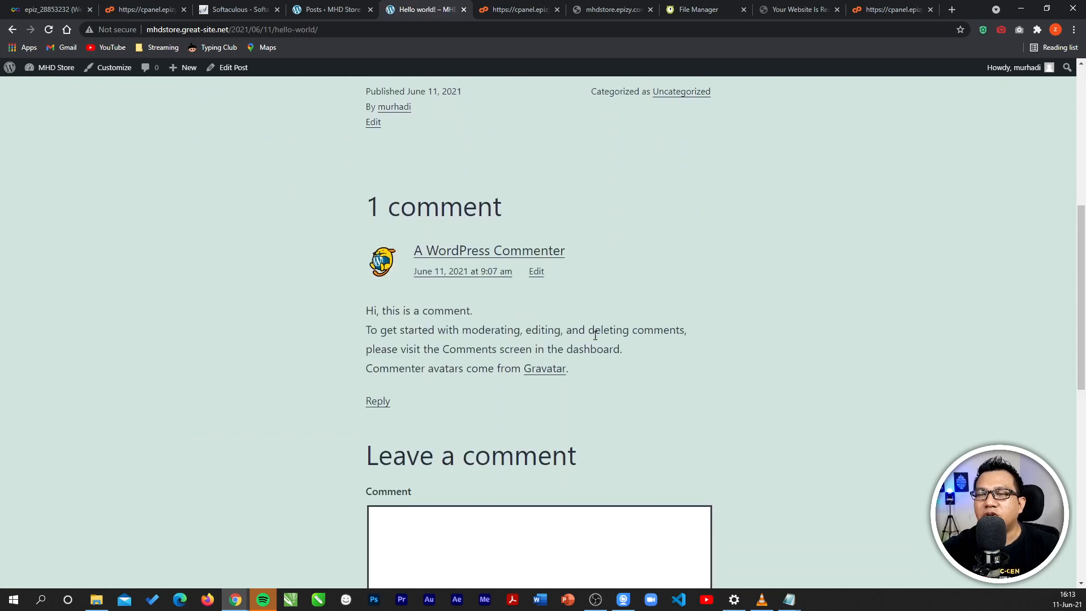
{"action": "scroll", "coordinate": [595, 335], "scroll_direction": "up", "scroll_amount": 7}
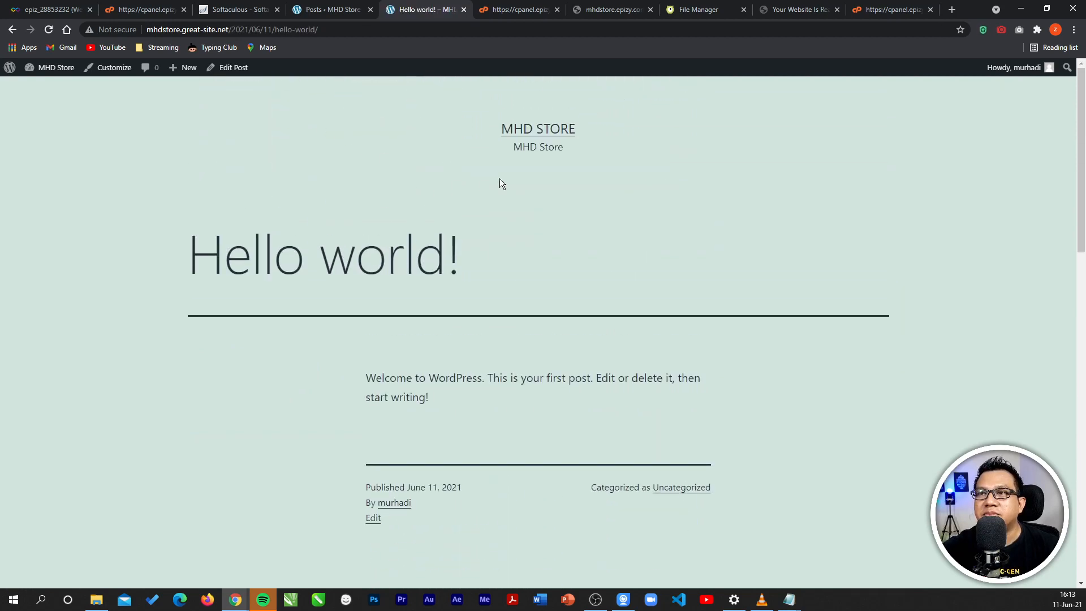
{"action": "left_click", "coordinate": [542, 131]}
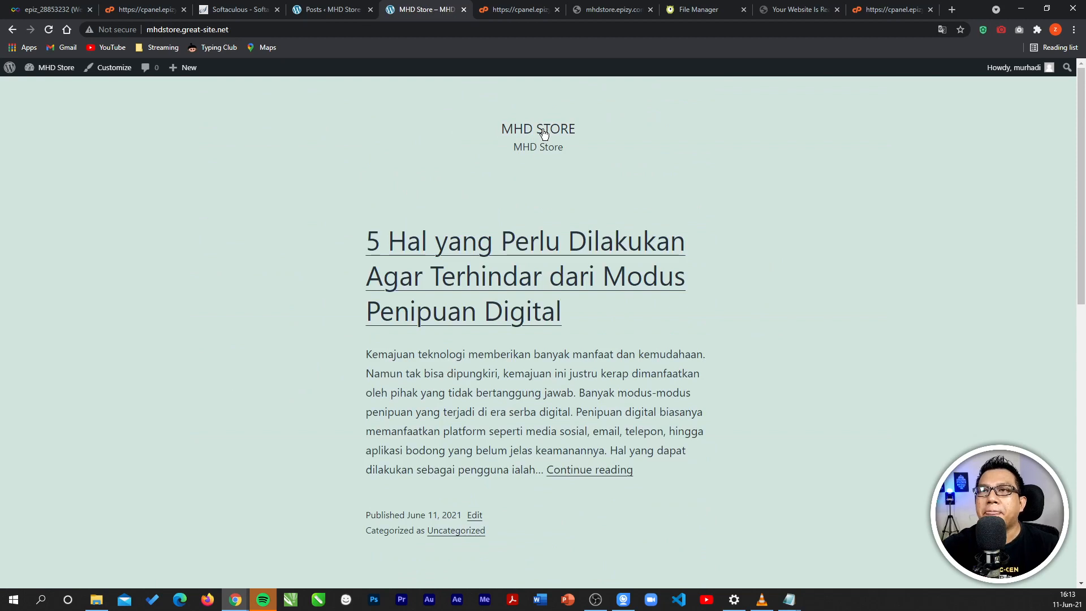
- Open the "5 Hal yang Perlu Dilakukan" post for editing from the dashboard's list of posts
{"action": "left_click", "coordinate": [338, 9]}
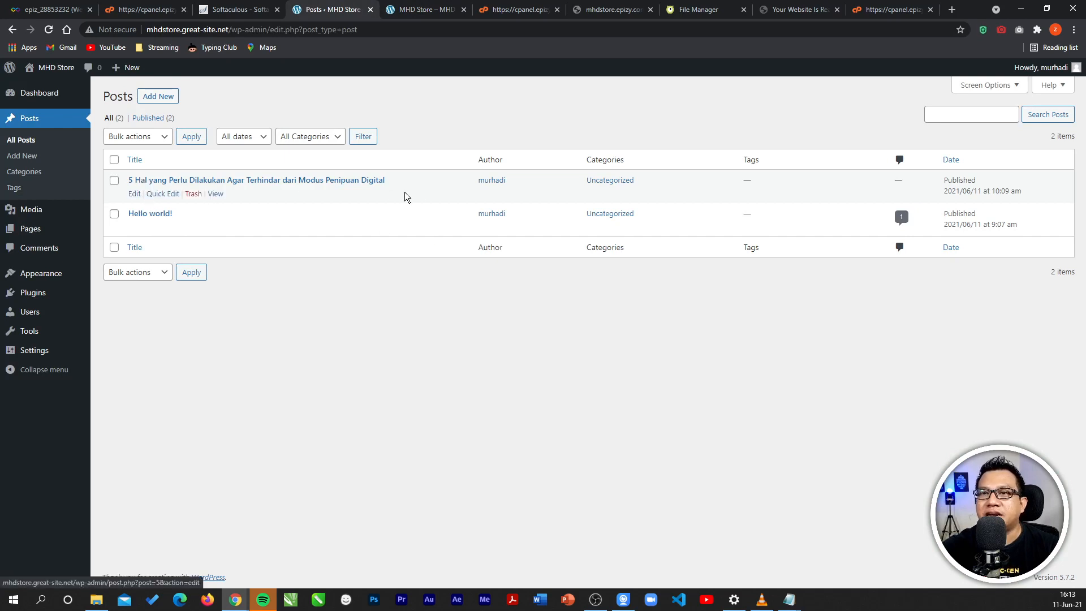
{"action": "left_click", "coordinate": [134, 195]}
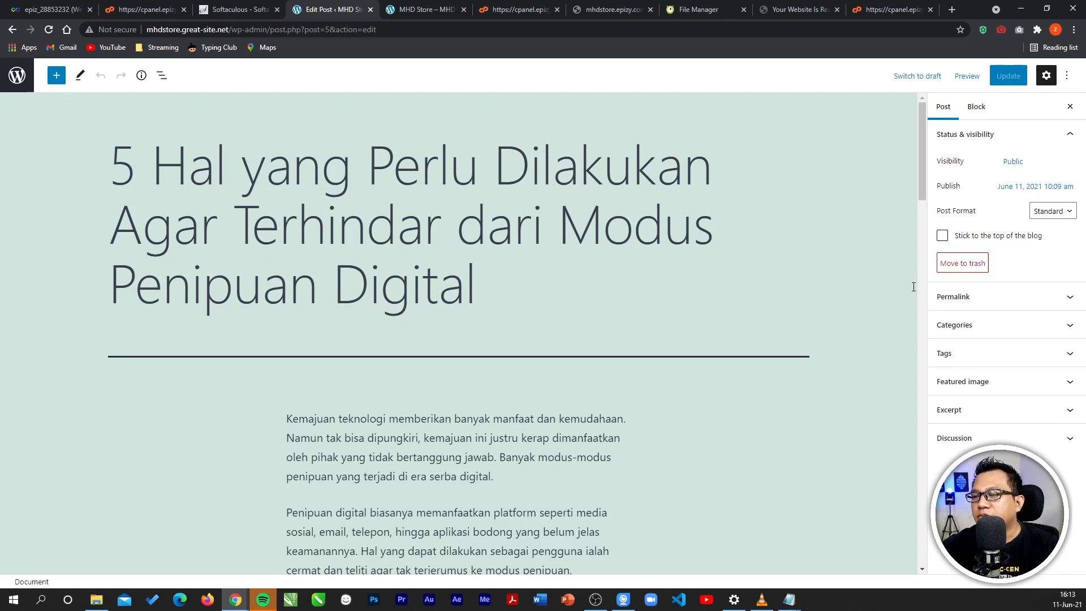
{"action": "scroll", "coordinate": [593, 345], "scroll_direction": "down", "scroll_amount": 3}
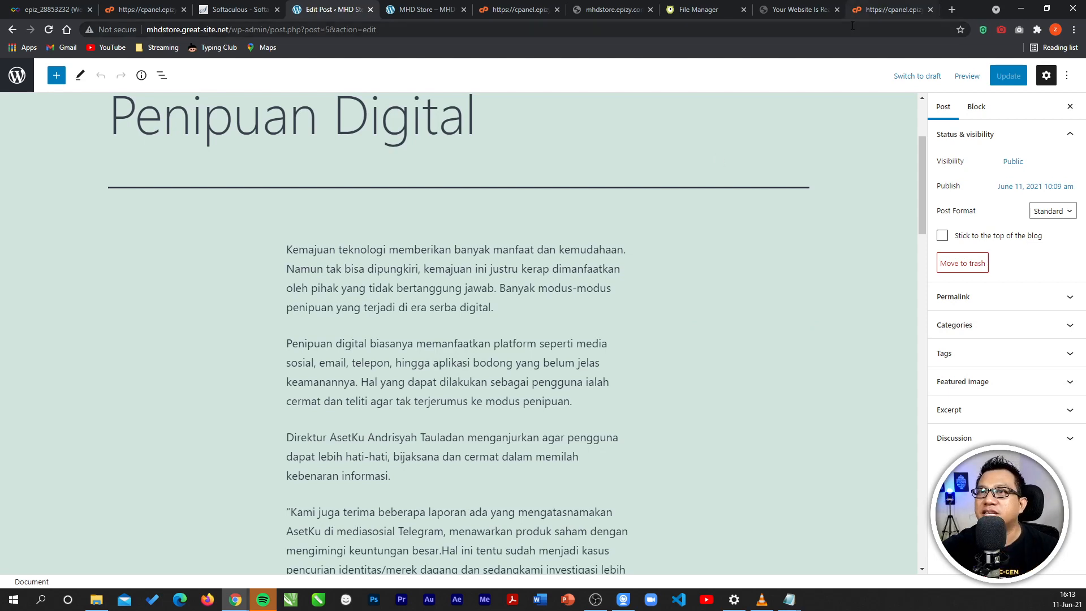
- Search Google for "artikel teknologi" in a new browser tab and open Liputan6's Teknologi article list
{"action": "left_click", "coordinate": [952, 9]}
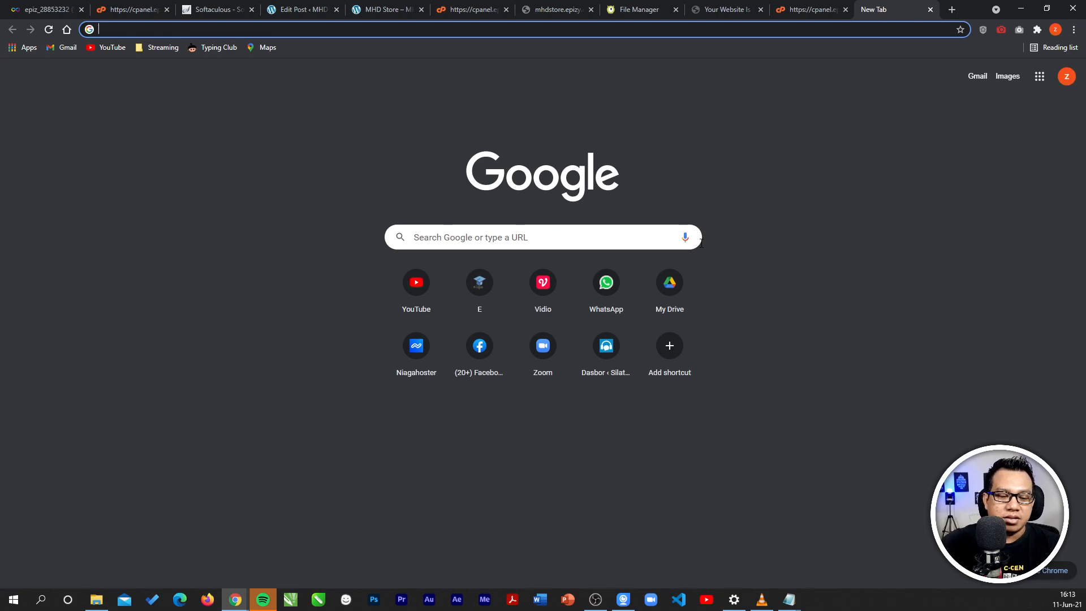
{"action": "type", "text": "art"}
{"action": "key", "text": "Return"}
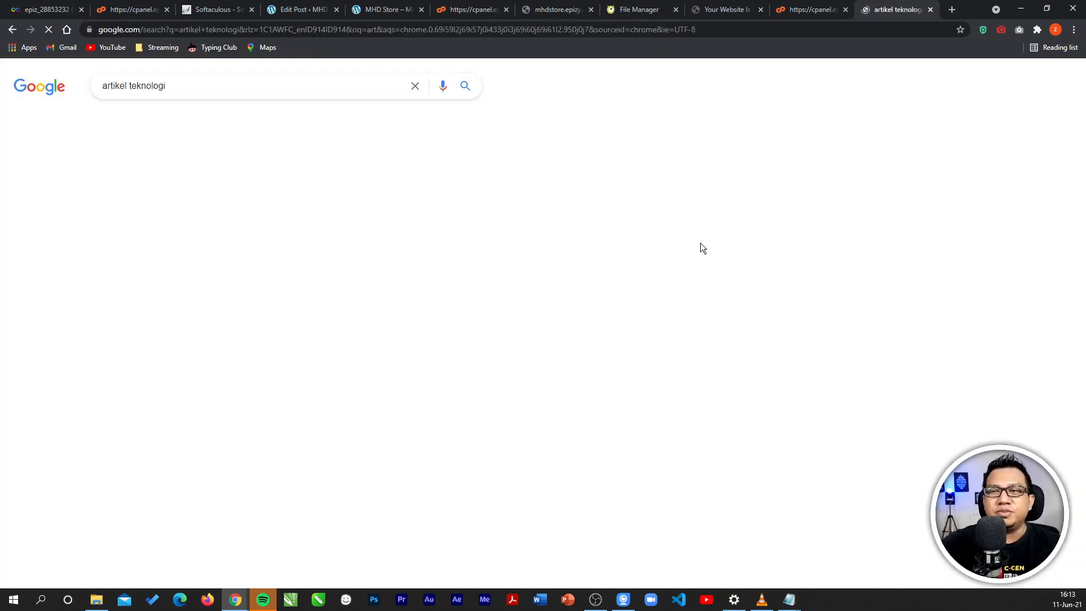
{"action": "left_click", "coordinate": [221, 271]}
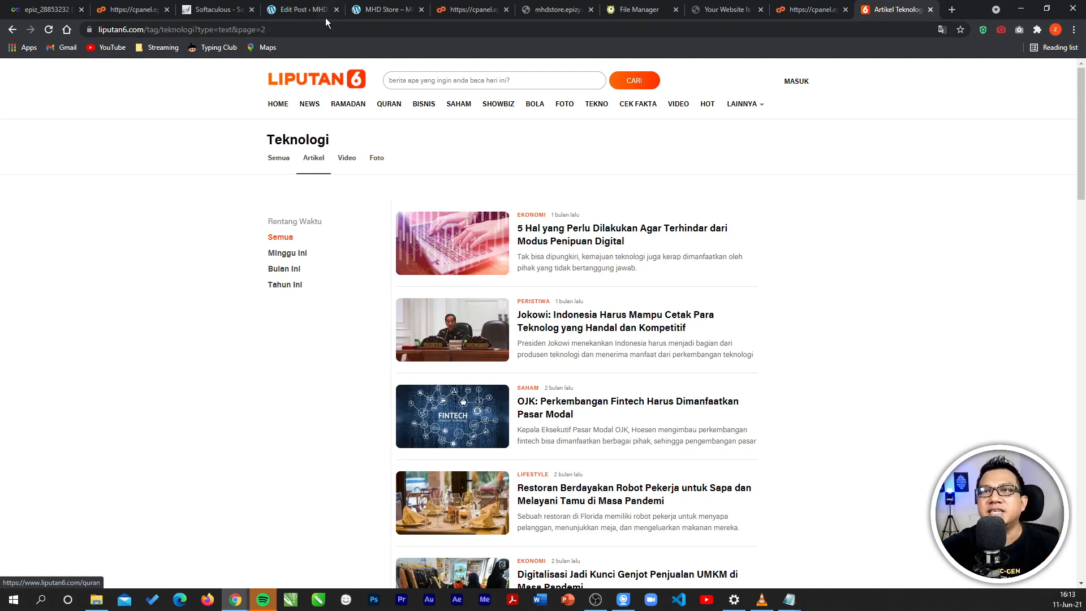
- Check the post editor and the site's front page, and open the "5 Hal yang Perlu Dilakukan" source article on Liputan6
{"action": "left_click", "coordinate": [313, 10]}
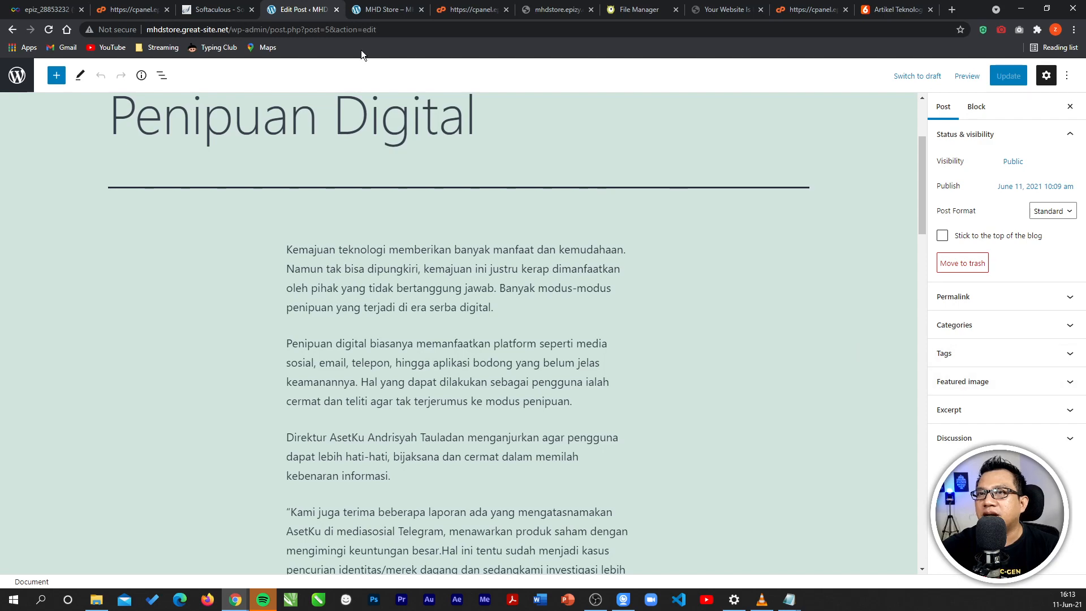
{"action": "left_click", "coordinate": [374, 10]}
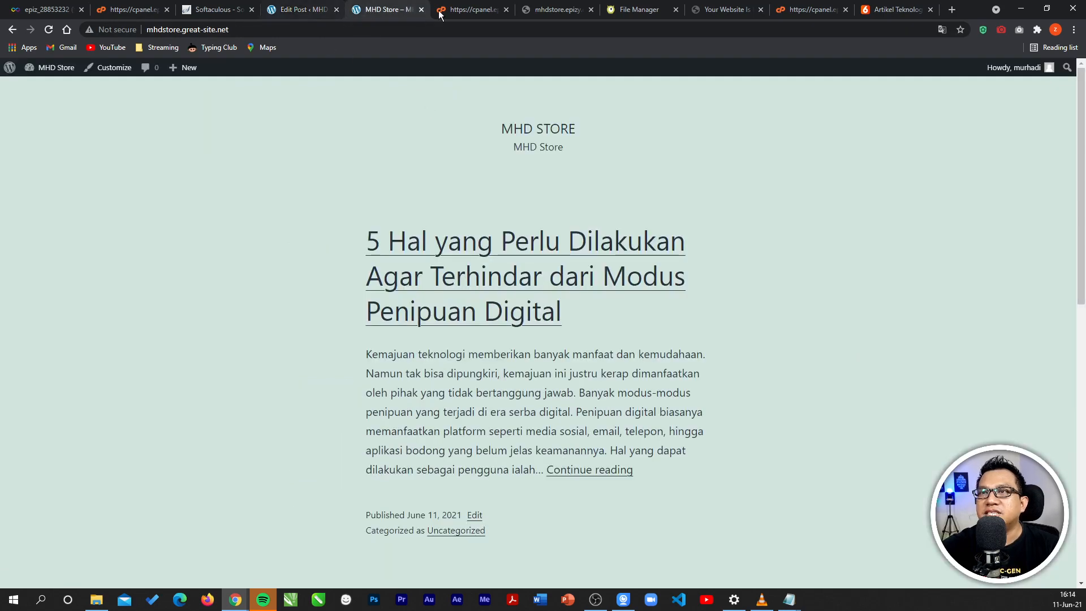
{"action": "left_click", "coordinate": [884, 9]}
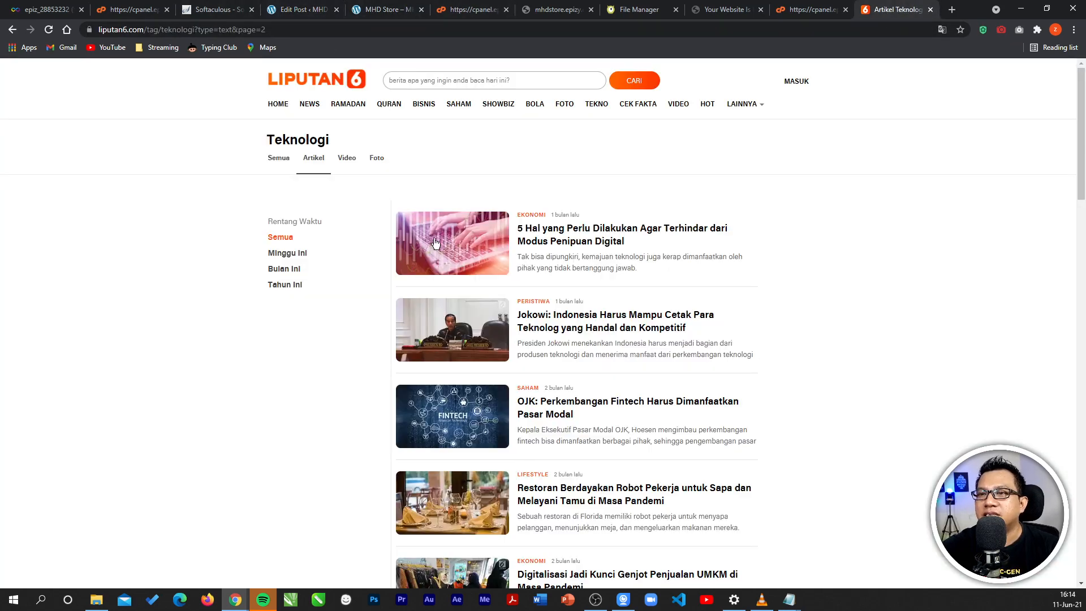
{"action": "left_click", "coordinate": [540, 238]}
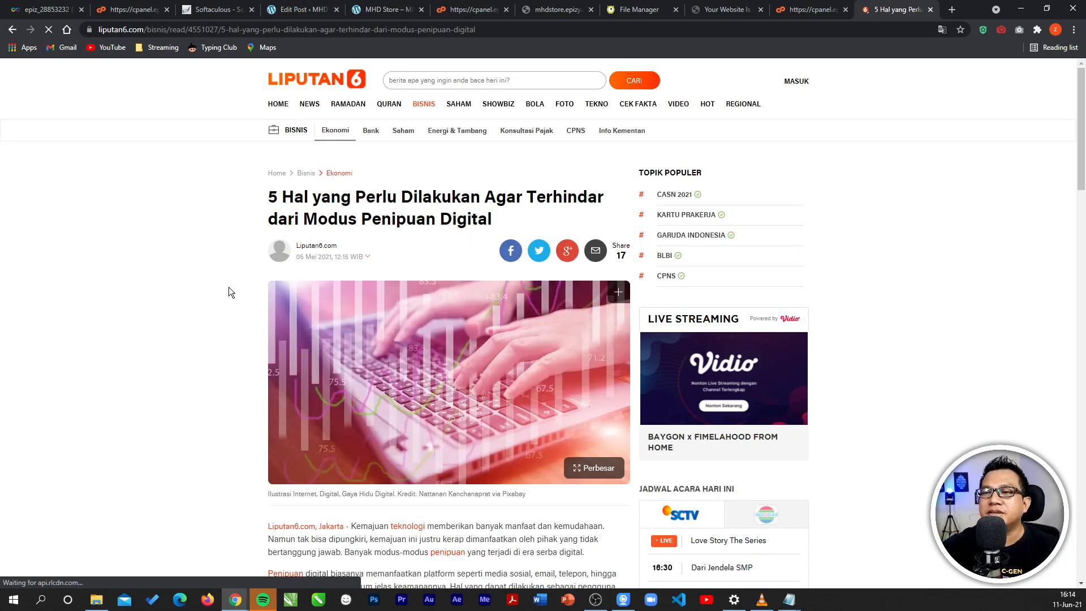
- Save the article's lead image of hands on a laptop keyboard as a JPEG in the Downloads folder
{"action": "left_click", "coordinate": [495, 368]}
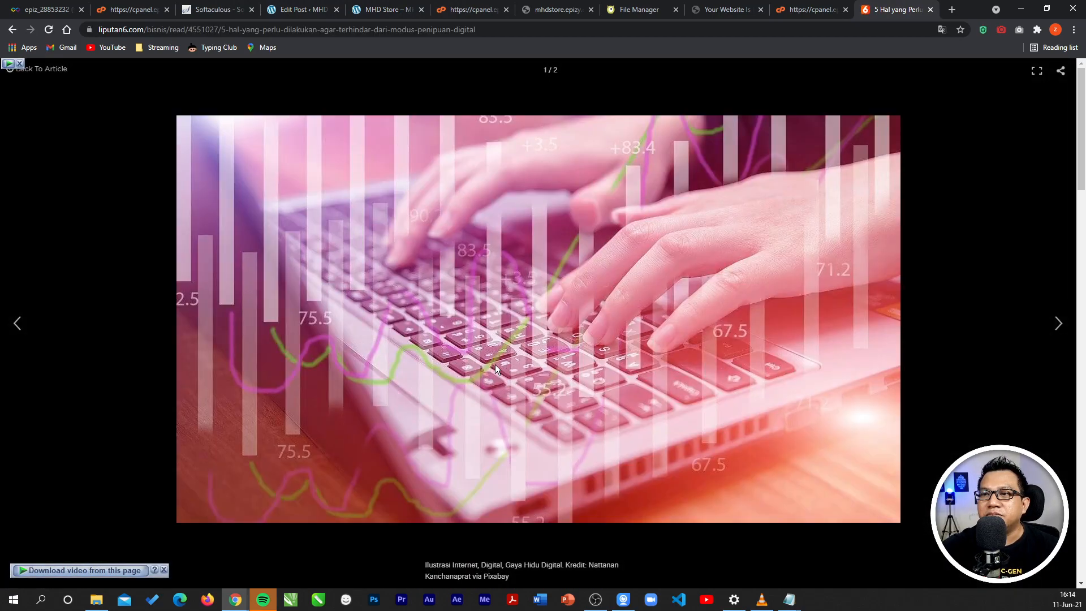
{"action": "key", "text": "Escape"}
{"action": "right_click", "coordinate": [497, 368]}
{"action": "left_click", "coordinate": [512, 383]}
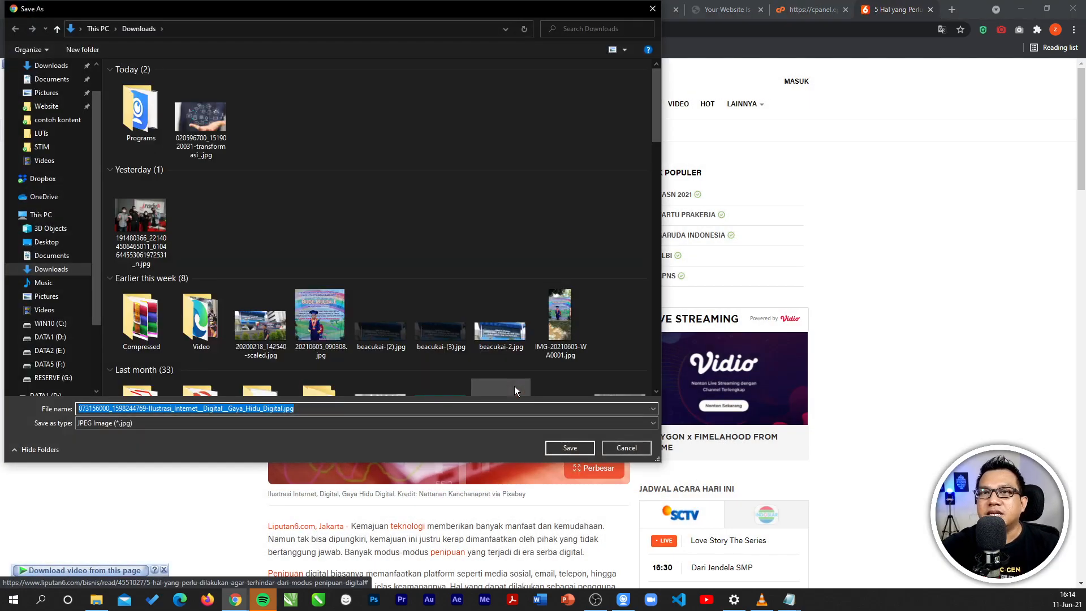
{"action": "left_click", "coordinate": [571, 447]}
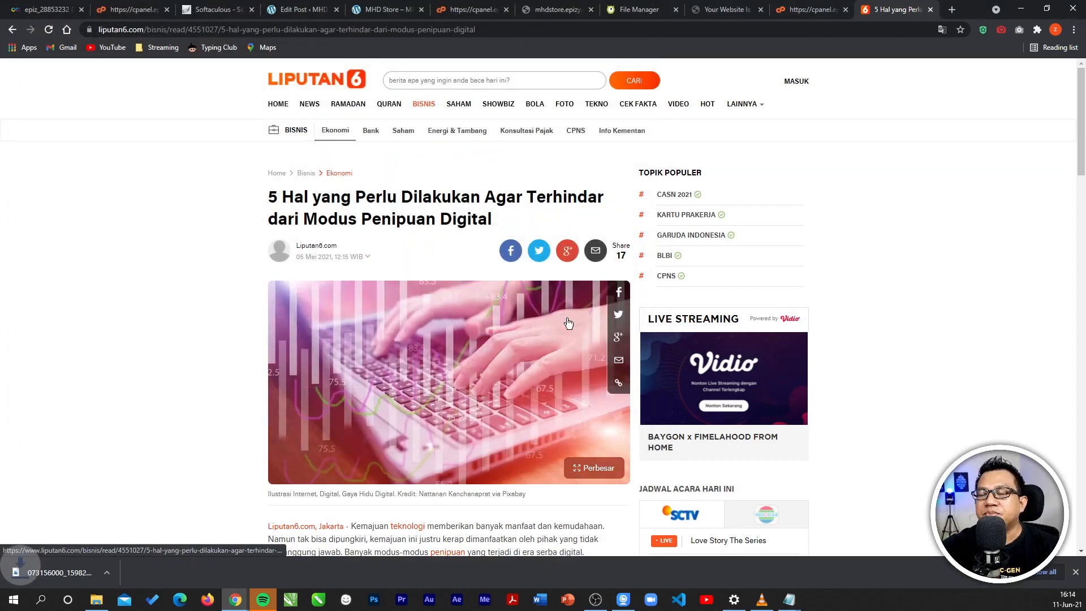
- Look through the rest of the Liputan6 article, including its digital transformation illustration
{"action": "scroll", "coordinate": [274, 366], "scroll_direction": "down", "scroll_amount": 20}
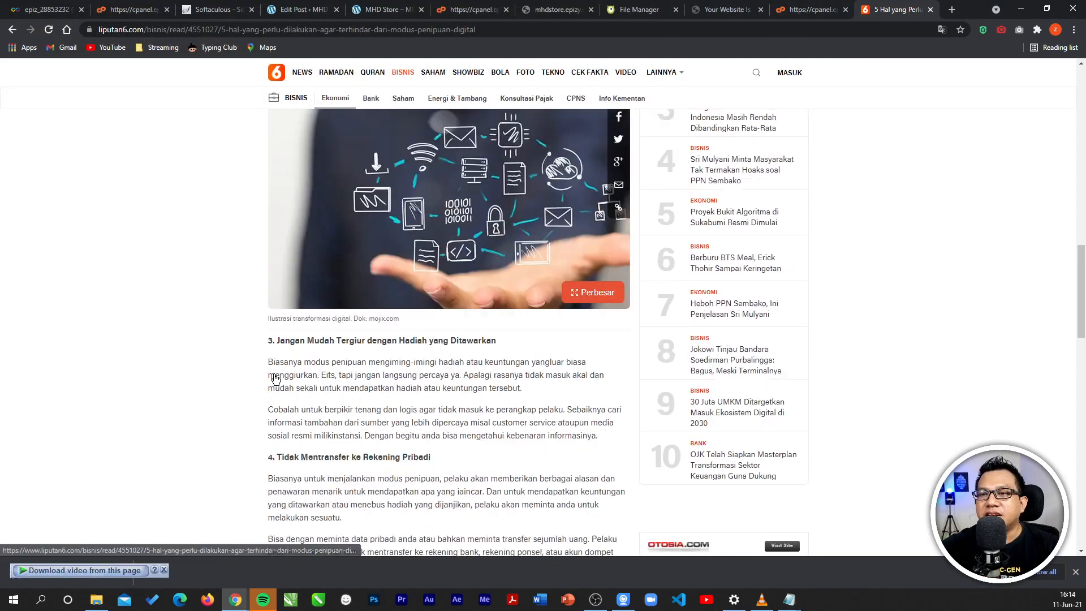
{"action": "scroll", "coordinate": [520, 224], "scroll_direction": "down", "scroll_amount": 2}
{"action": "scroll", "coordinate": [431, 218], "scroll_direction": "up", "scroll_amount": 2}
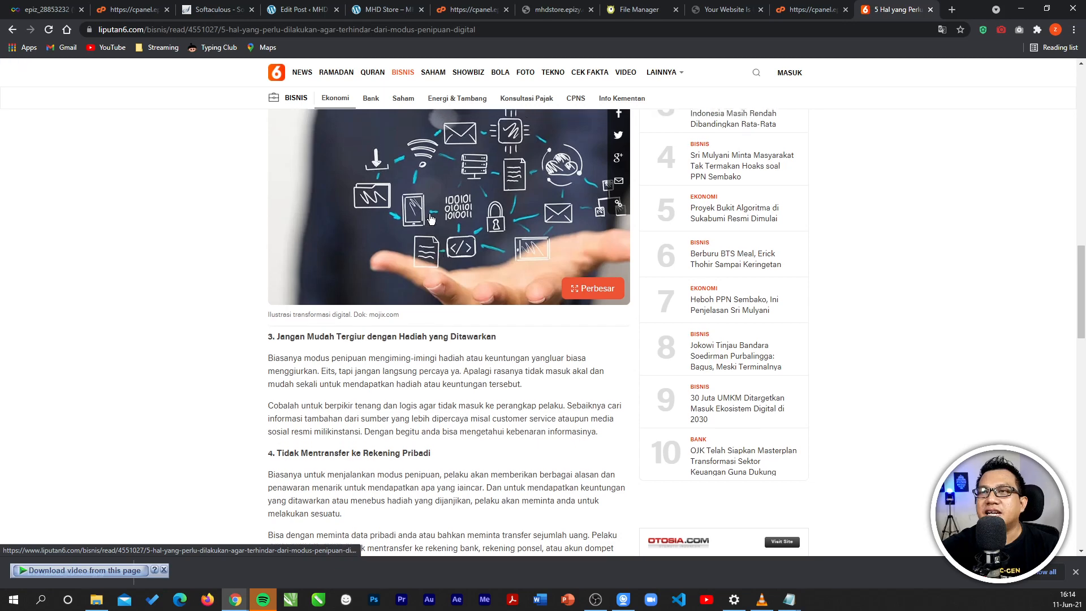
{"action": "scroll", "coordinate": [431, 218], "scroll_direction": "up", "scroll_amount": 3}
- Return to the post editor and examine the featured image section and the block settings
{"action": "left_click", "coordinate": [309, 9]}
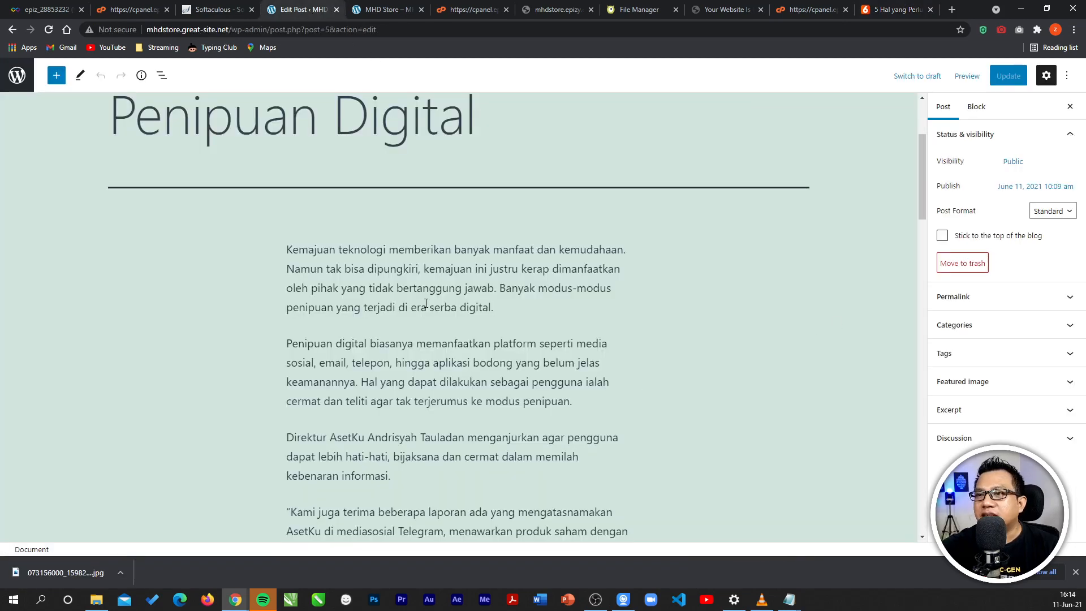
{"action": "left_click", "coordinate": [973, 389]}
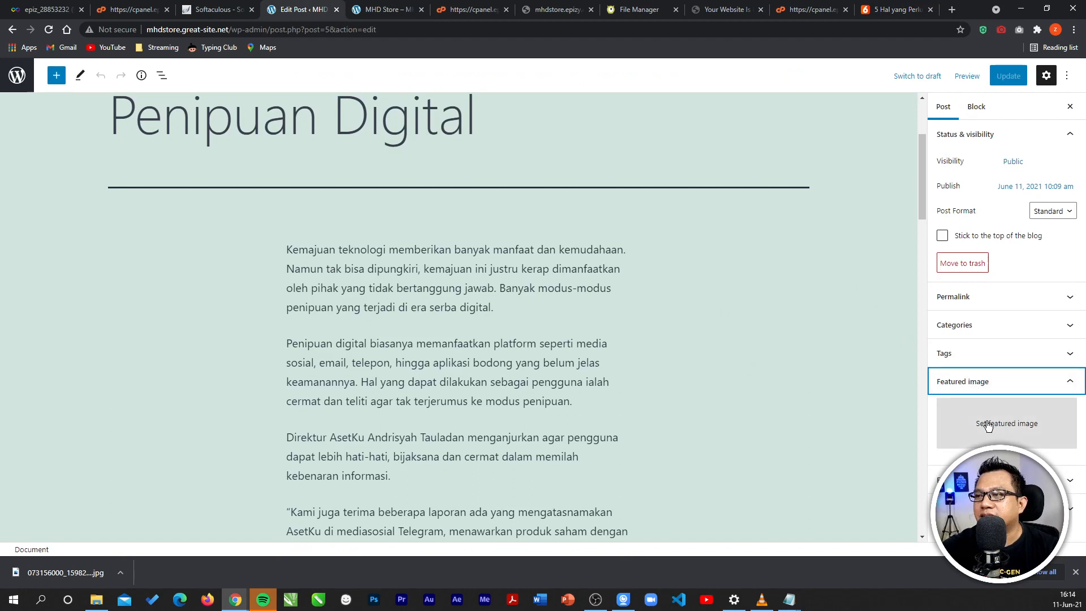
{"action": "left_click", "coordinate": [939, 384]}
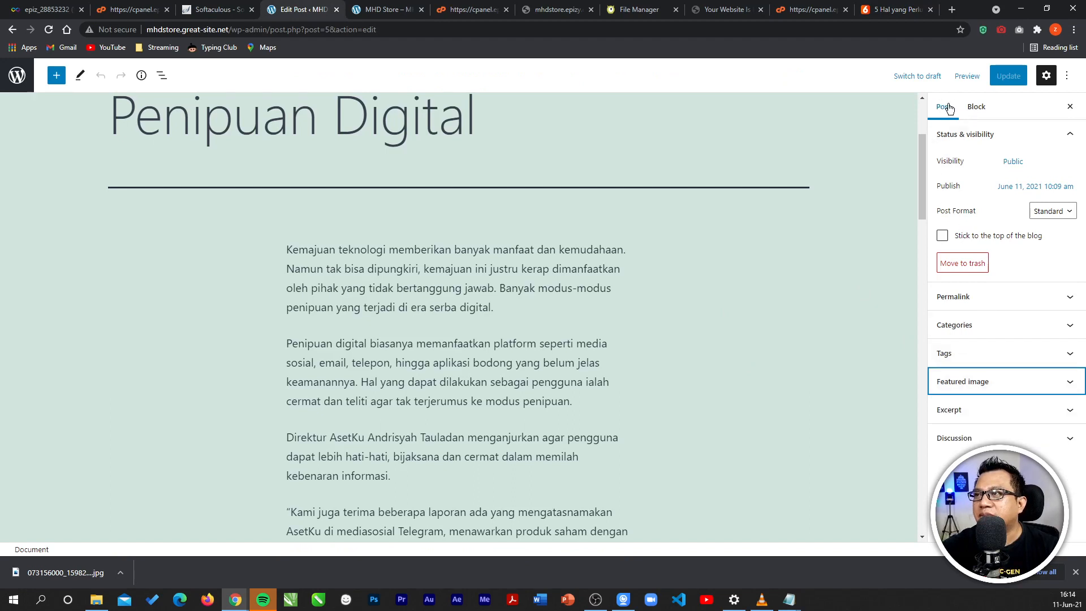
{"action": "left_click", "coordinate": [977, 108]}
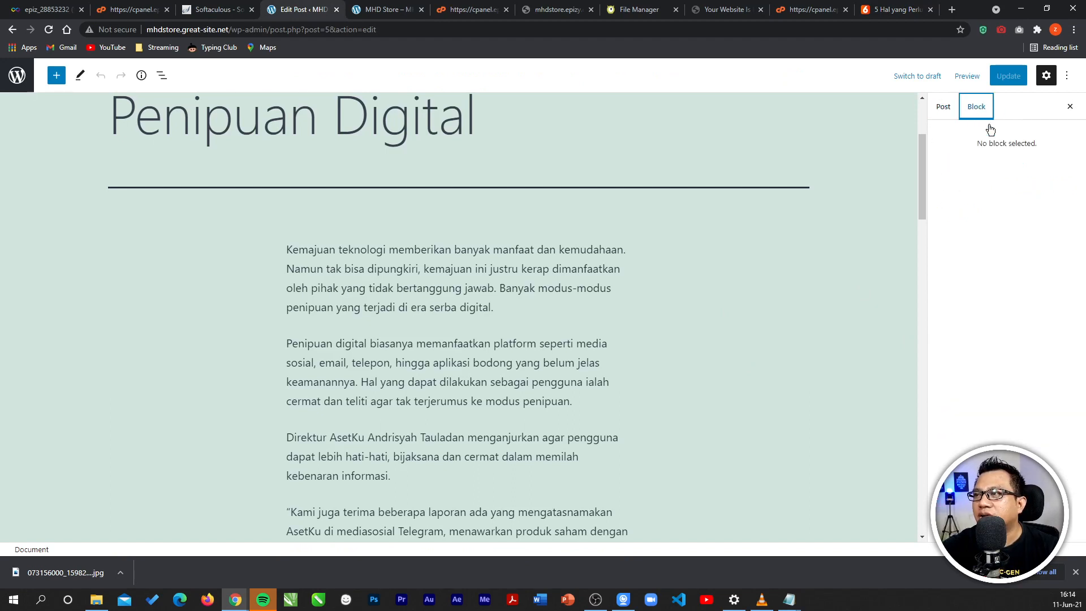
{"action": "left_click", "coordinate": [942, 108]}
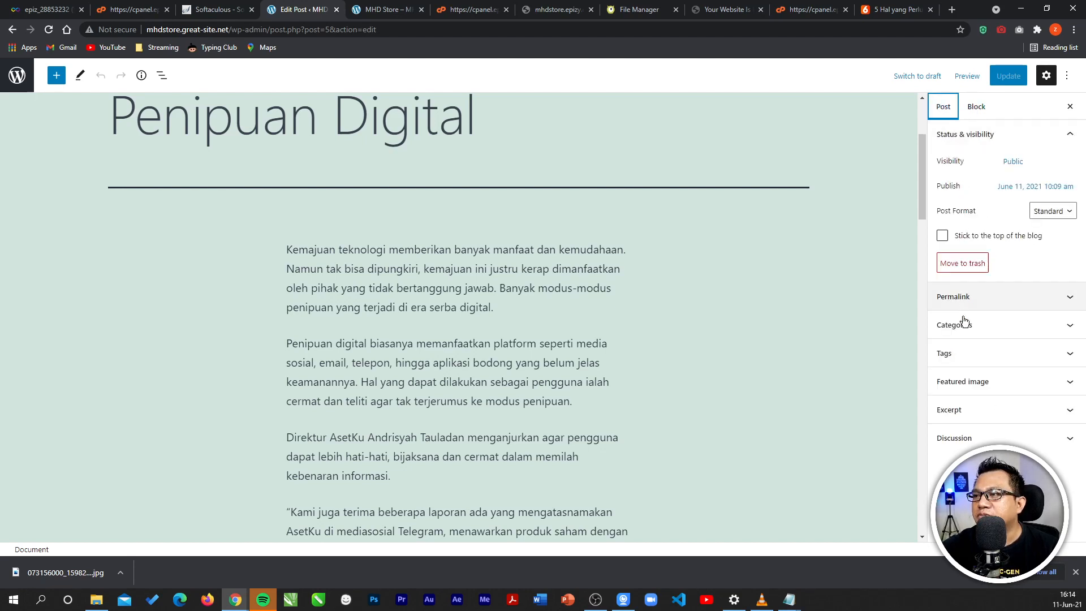
{"action": "left_click", "coordinate": [964, 382]}
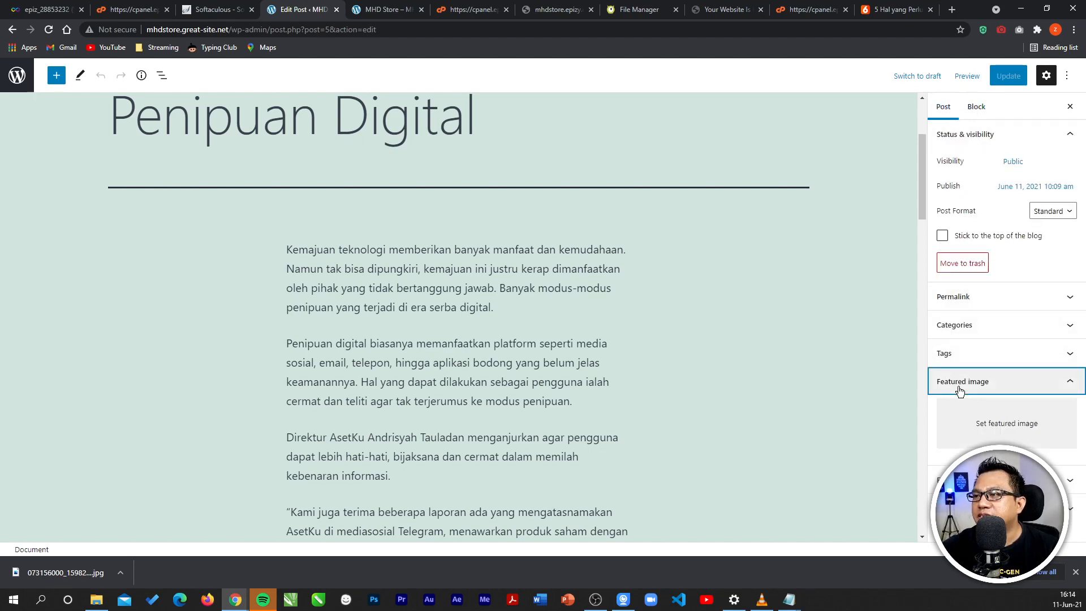
{"action": "left_click", "coordinate": [997, 429]}
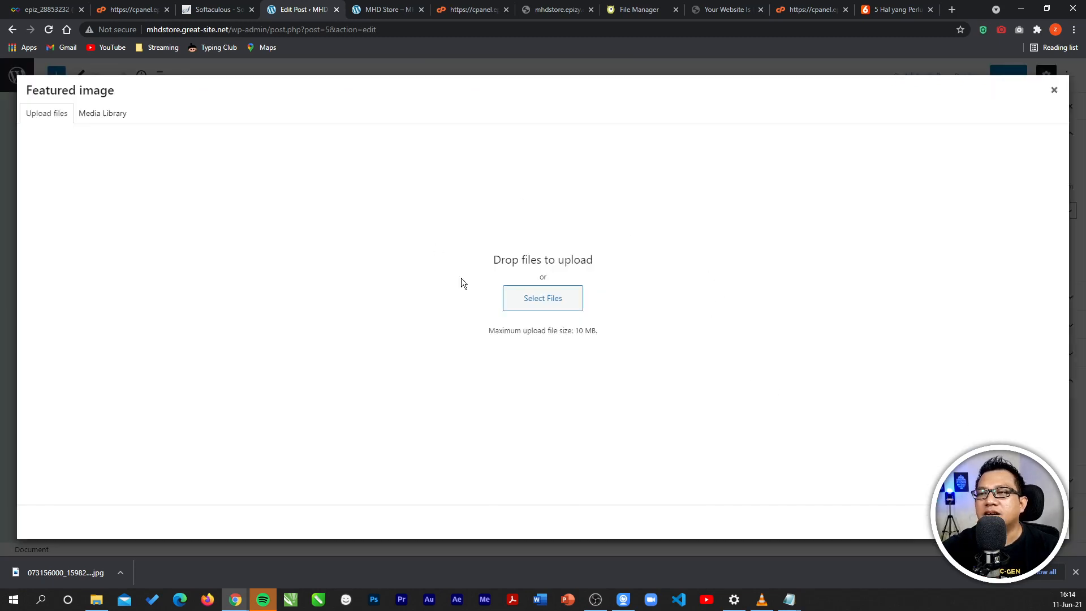
{"action": "left_click", "coordinate": [563, 301]}
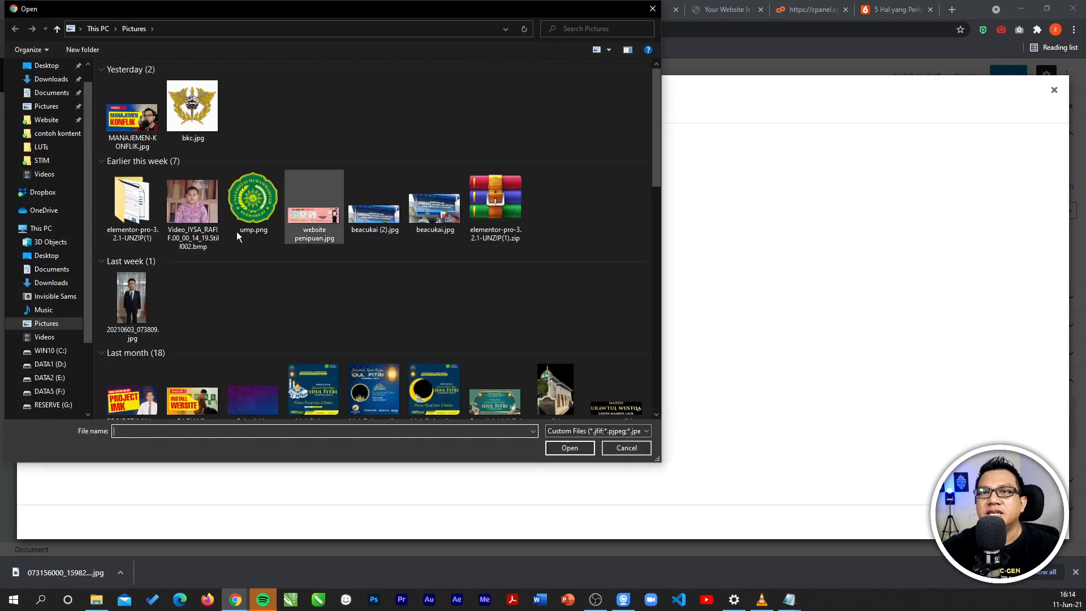
{"action": "left_click", "coordinate": [49, 80]}
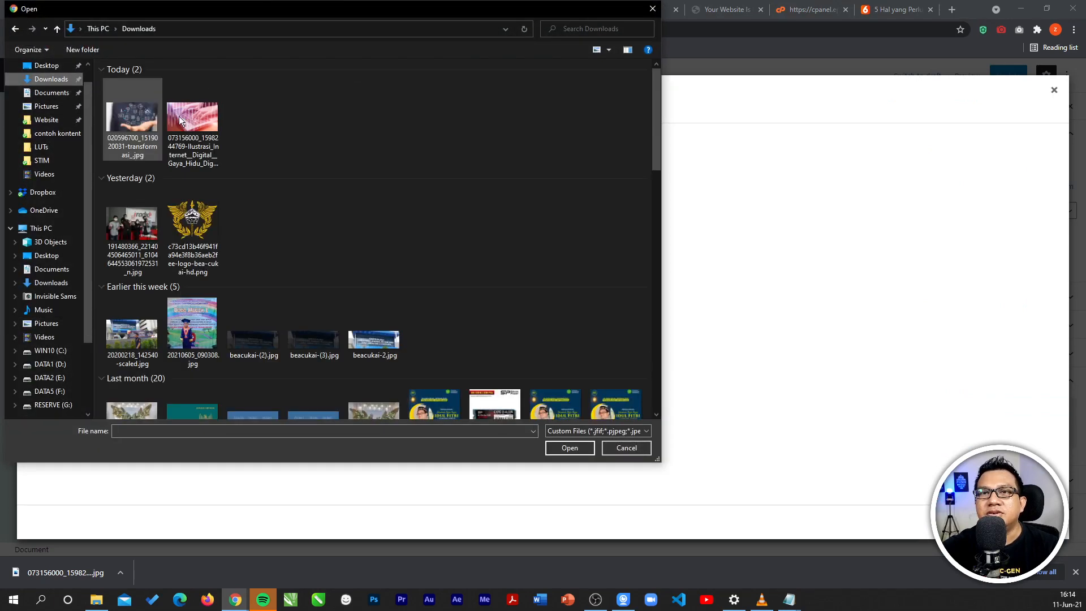
{"action": "left_click", "coordinate": [315, 114]}
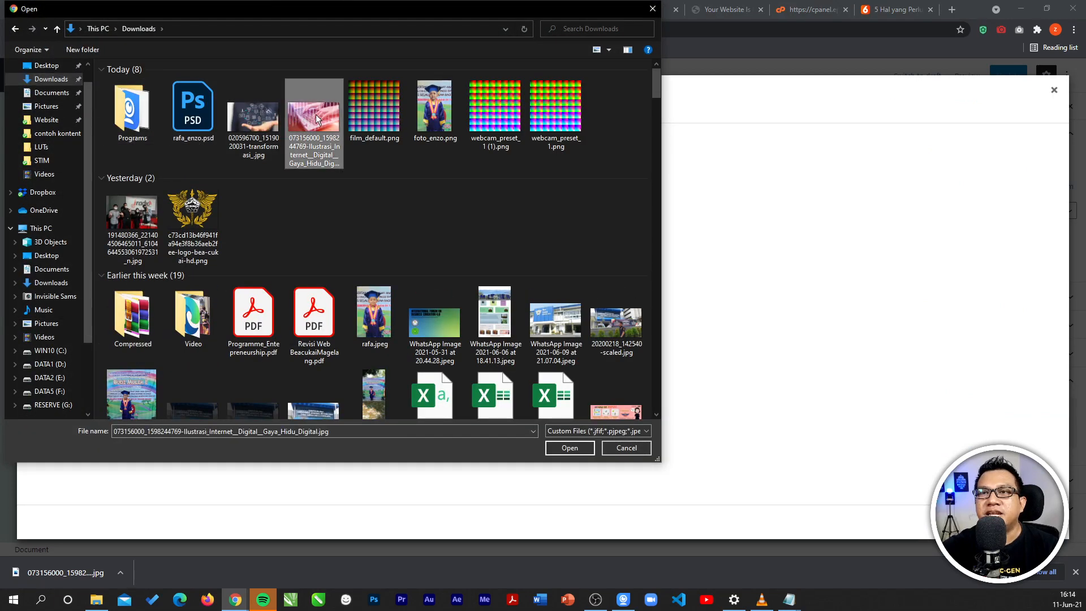
{"action": "left_click", "coordinate": [560, 448]}
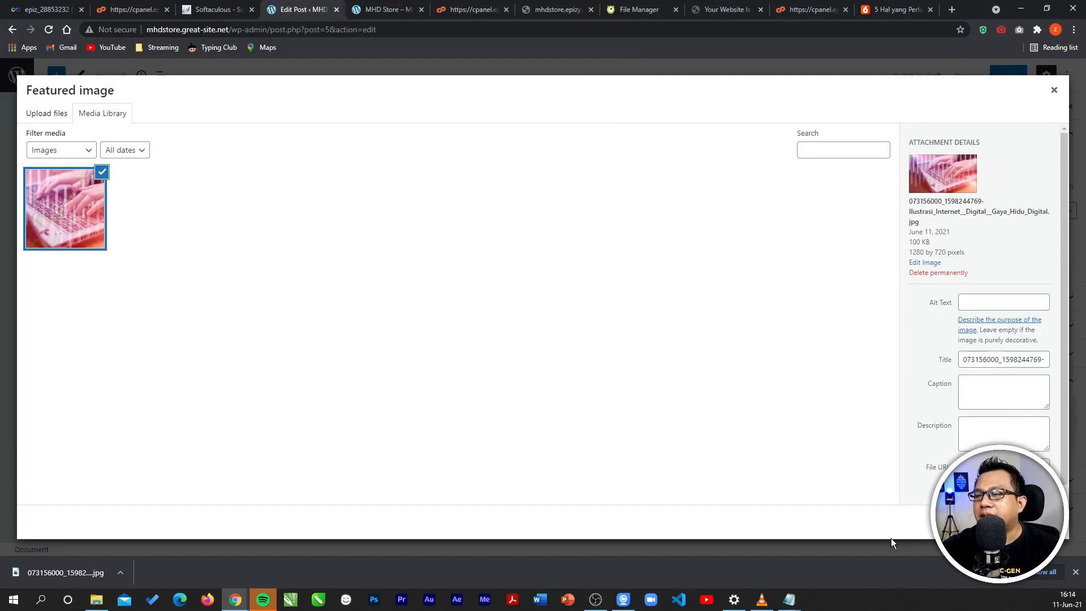
- Set the uploaded laptop image as the post's featured image, and remove it again
{"action": "left_click", "coordinate": [1013, 521]}
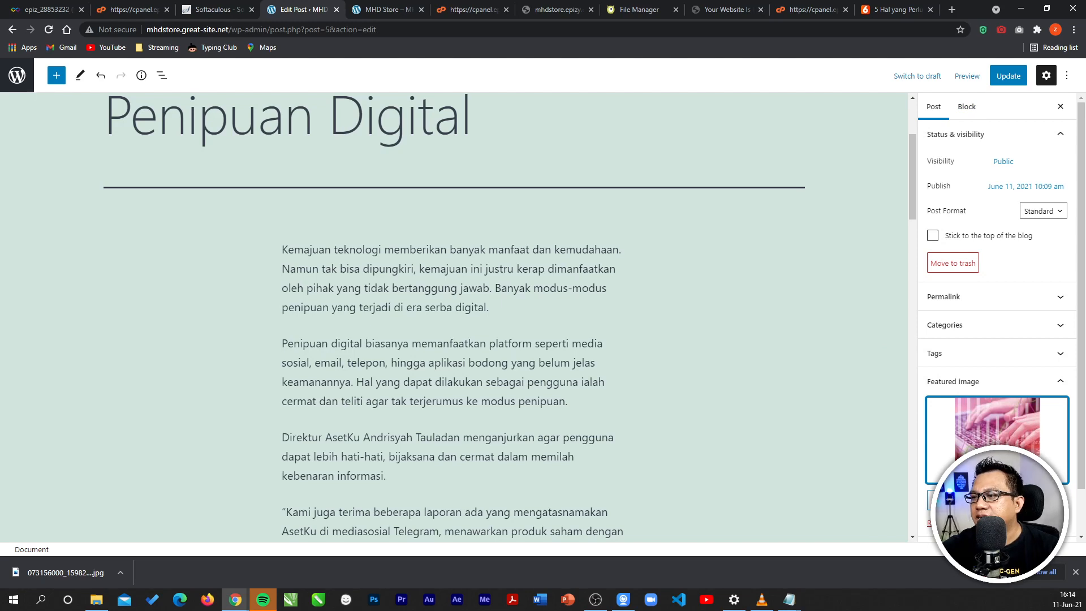
{"action": "left_click", "coordinate": [950, 524]}
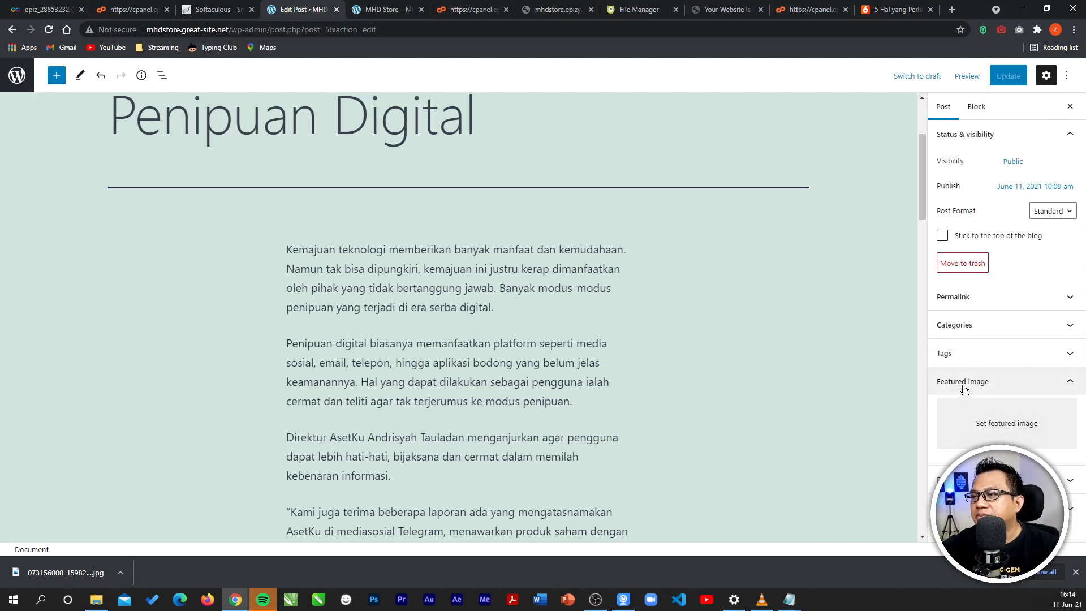
- Open the featured image selection for the post
{"action": "left_click", "coordinate": [991, 425]}
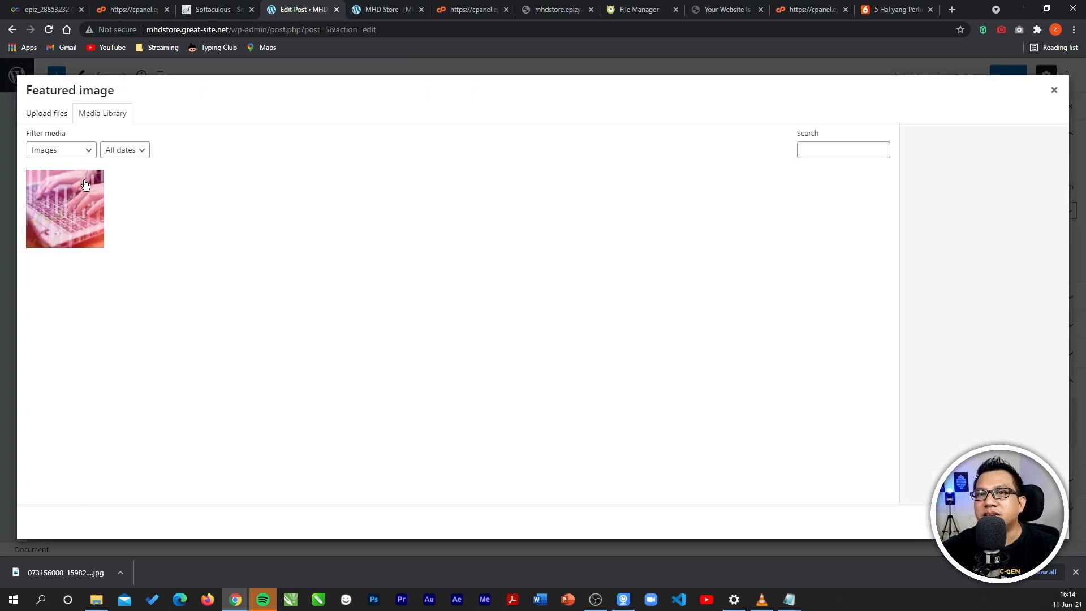
{"action": "left_click", "coordinate": [52, 121]}
{"action": "left_click", "coordinate": [548, 298]}
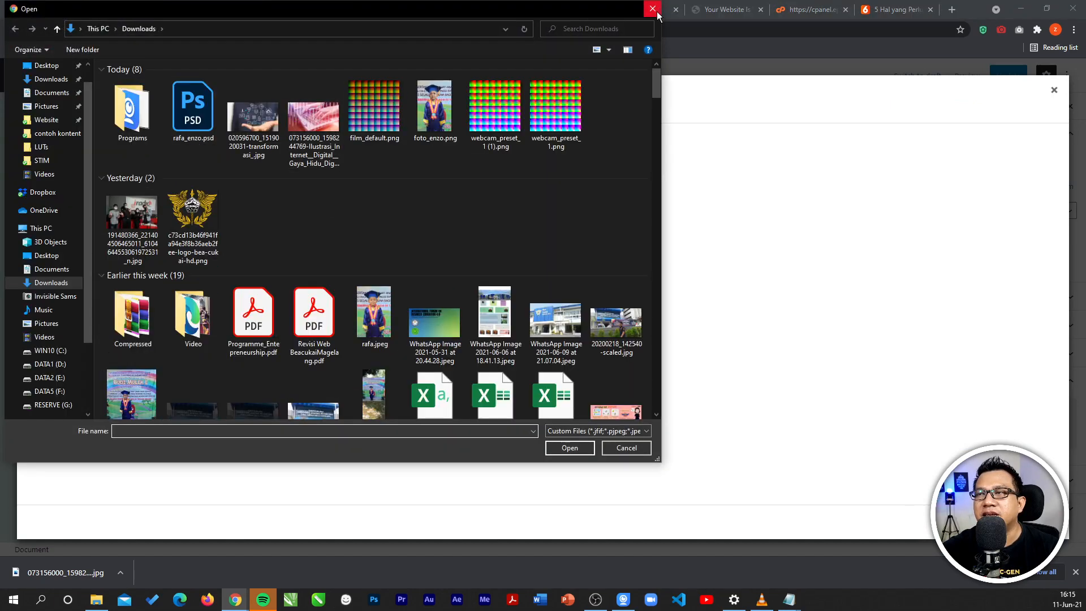
{"action": "left_click", "coordinate": [653, 8]}
{"action": "left_click", "coordinate": [123, 119]}
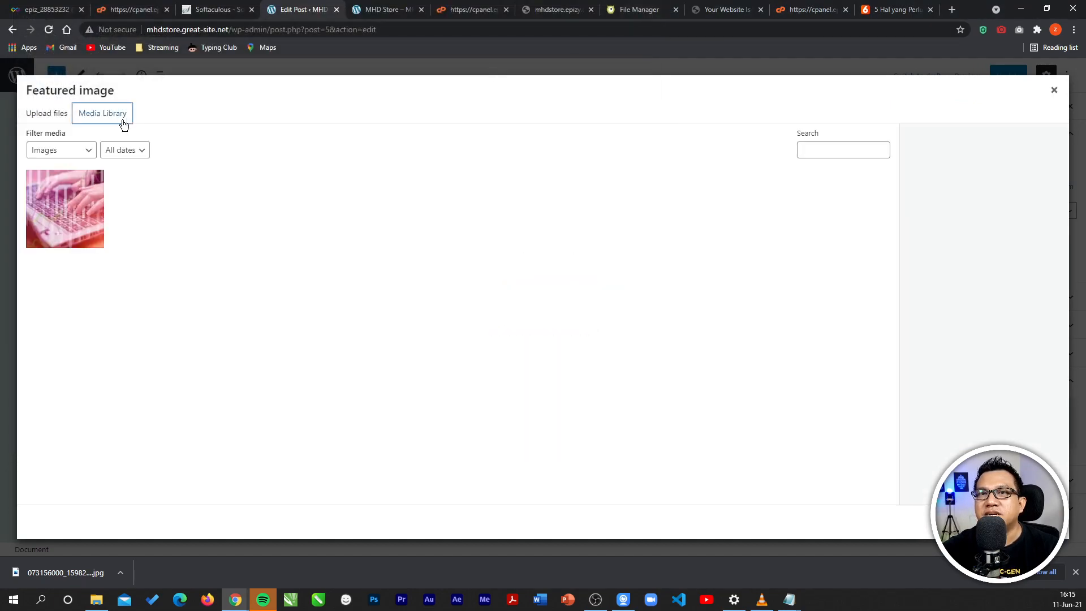
- Set the laptop image from the media library as the post's featured image and update the post
{"action": "left_click", "coordinate": [103, 235]}
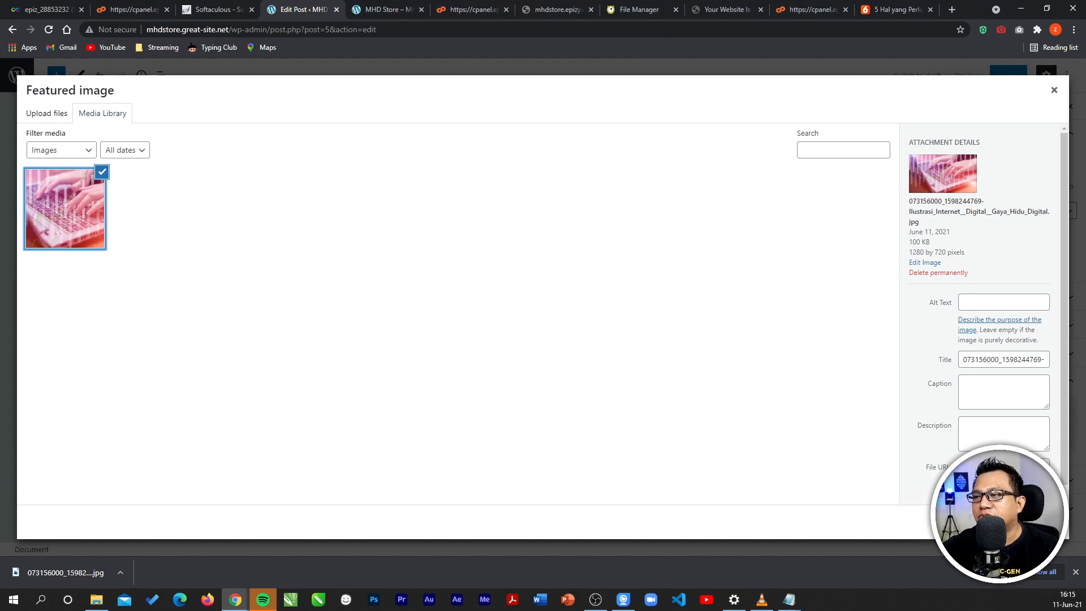
{"action": "left_click", "coordinate": [1018, 522]}
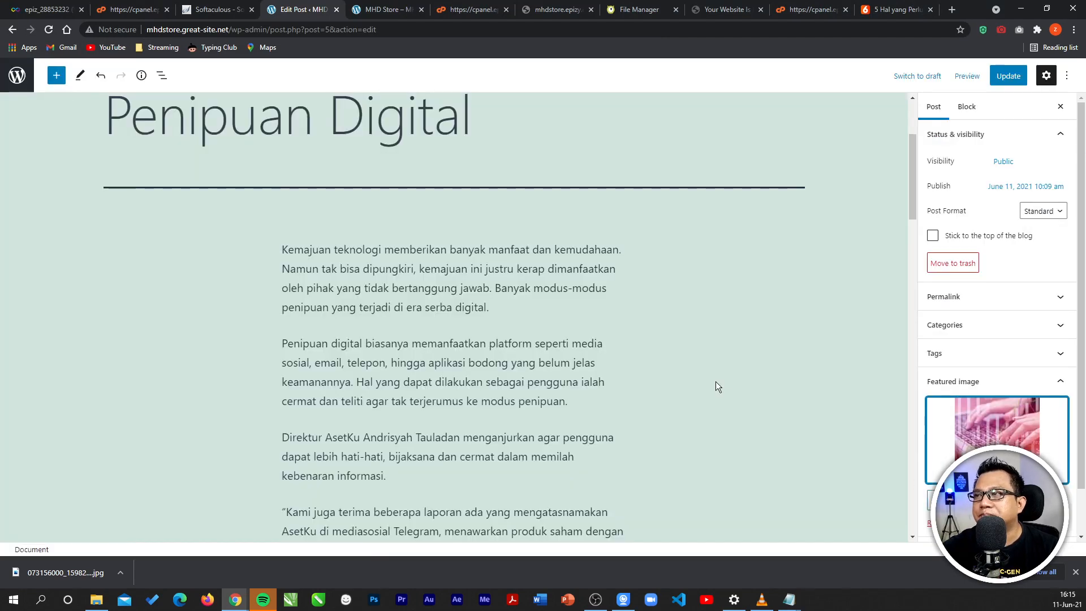
{"action": "scroll", "coordinate": [715, 381], "scroll_direction": "down", "scroll_amount": 2}
{"action": "scroll", "coordinate": [742, 495], "scroll_direction": "up", "scroll_amount": 3}
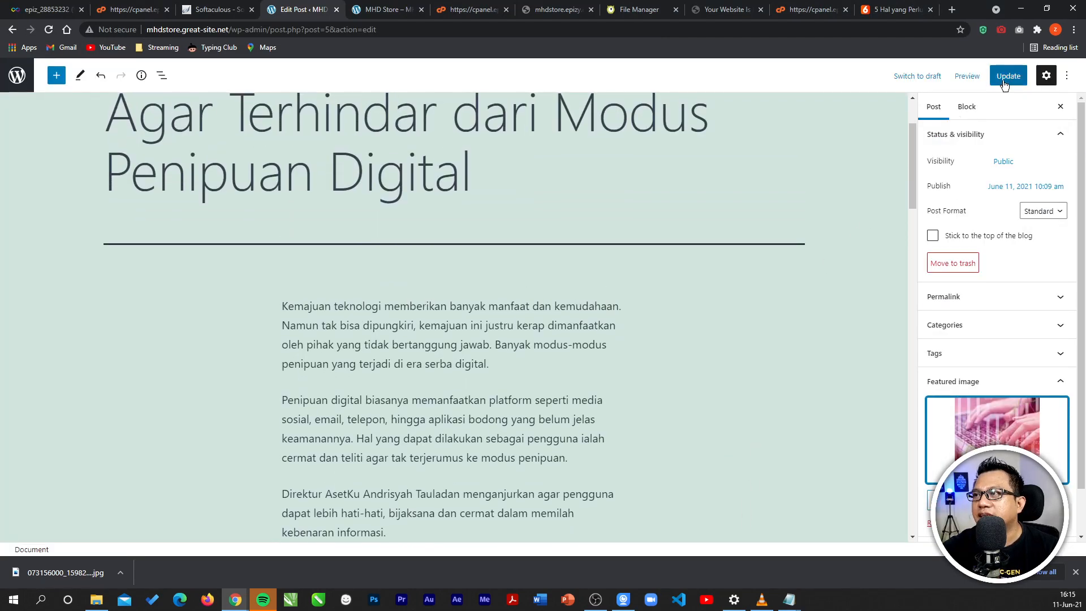
{"action": "left_click", "coordinate": [1004, 82]}
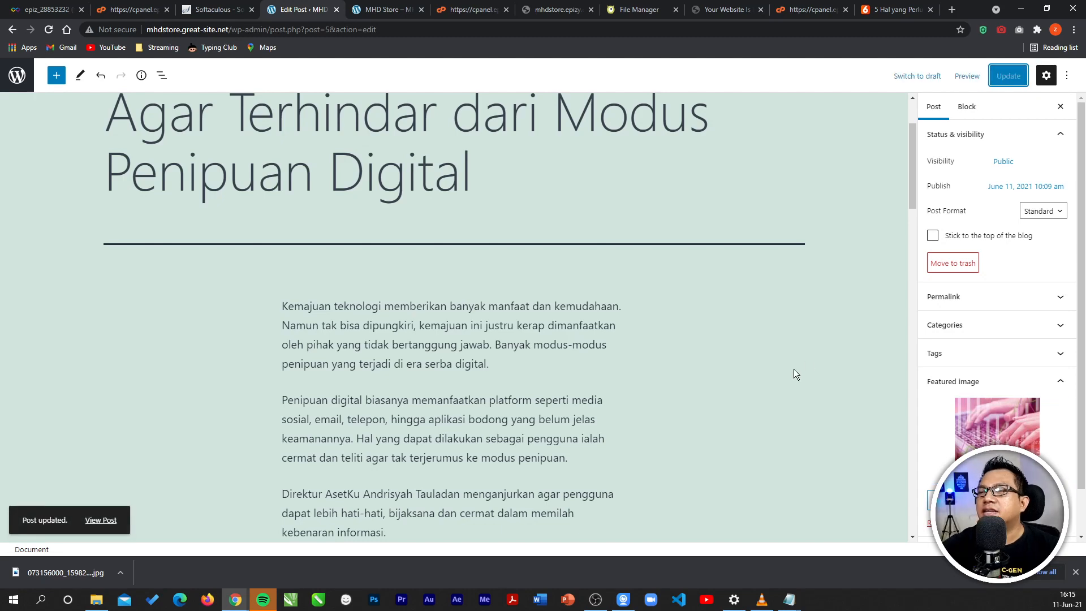
- Reload the MHD Store home page and examine how the post's title, featured image and excerpt are displayed
{"action": "left_click", "coordinate": [388, 13]}
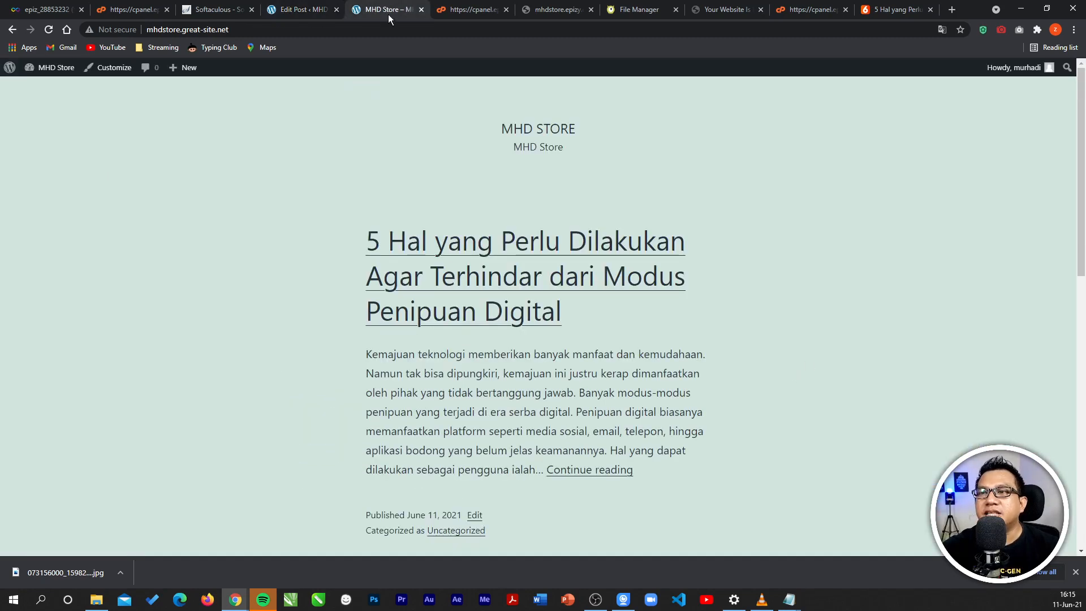
{"action": "left_click", "coordinate": [50, 30]}
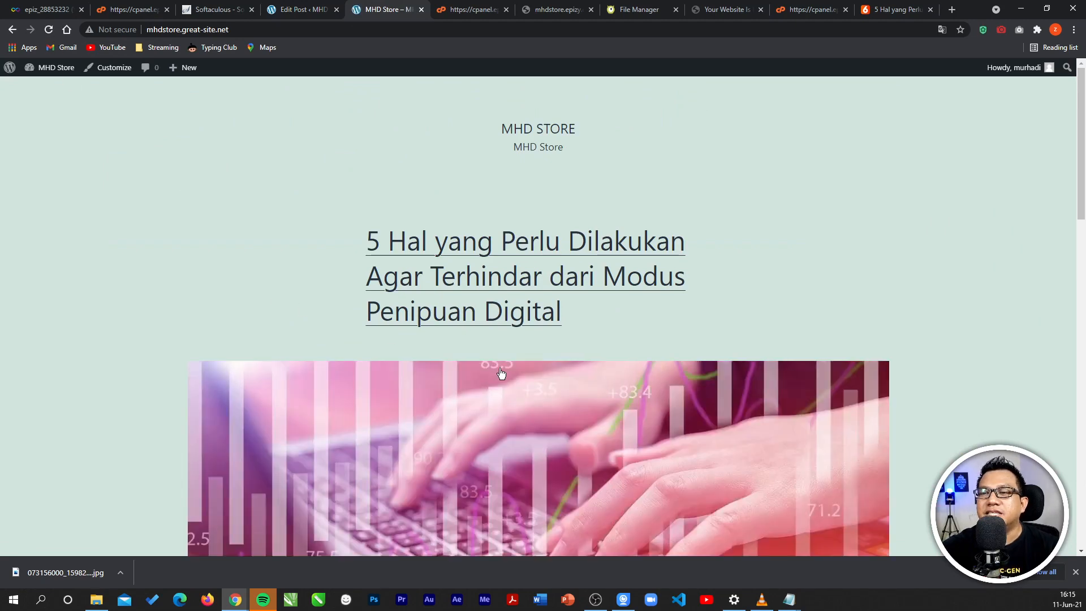
{"action": "scroll", "coordinate": [500, 372], "scroll_direction": "down", "scroll_amount": 7}
{"action": "scroll", "coordinate": [508, 440], "scroll_direction": "down", "scroll_amount": 3}
{"action": "scroll", "coordinate": [507, 433], "scroll_direction": "up", "scroll_amount": 9}
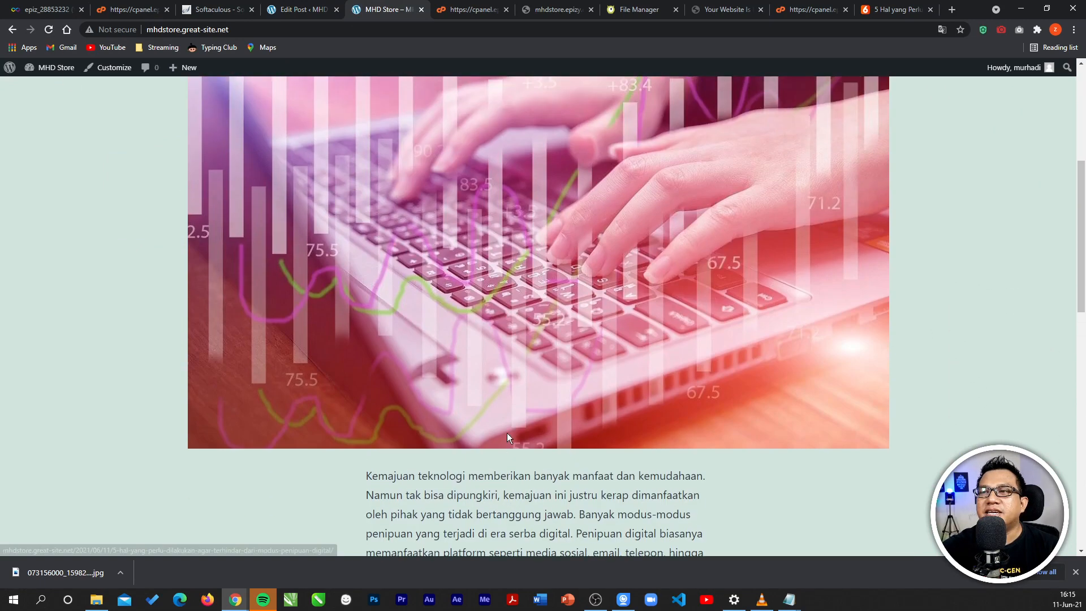
{"action": "scroll", "coordinate": [490, 334], "scroll_direction": "down", "scroll_amount": 10}
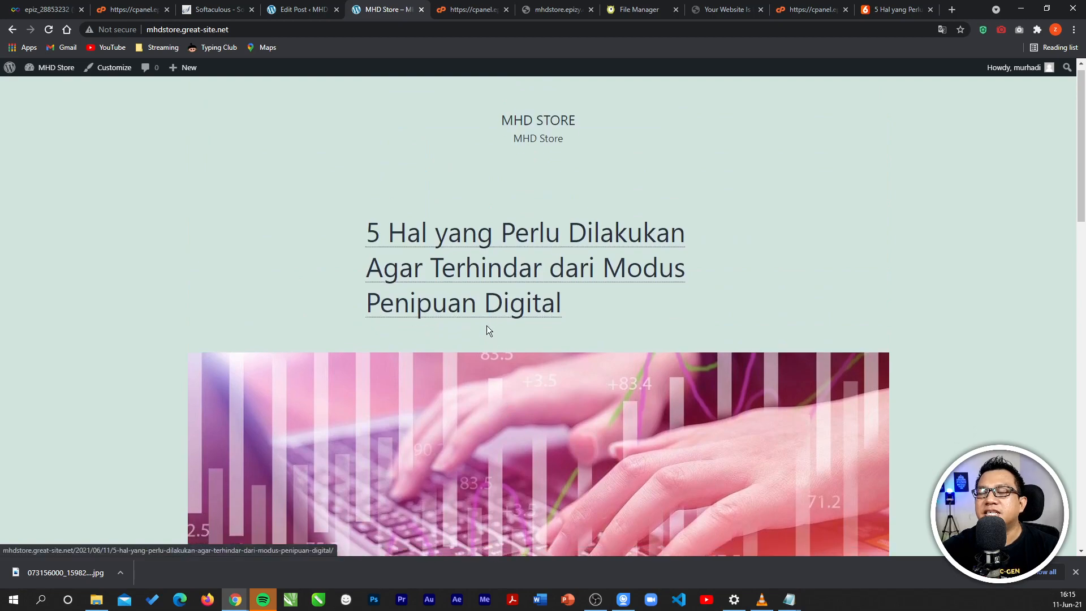
{"action": "scroll", "coordinate": [402, 199], "scroll_direction": "up", "scroll_amount": 8}
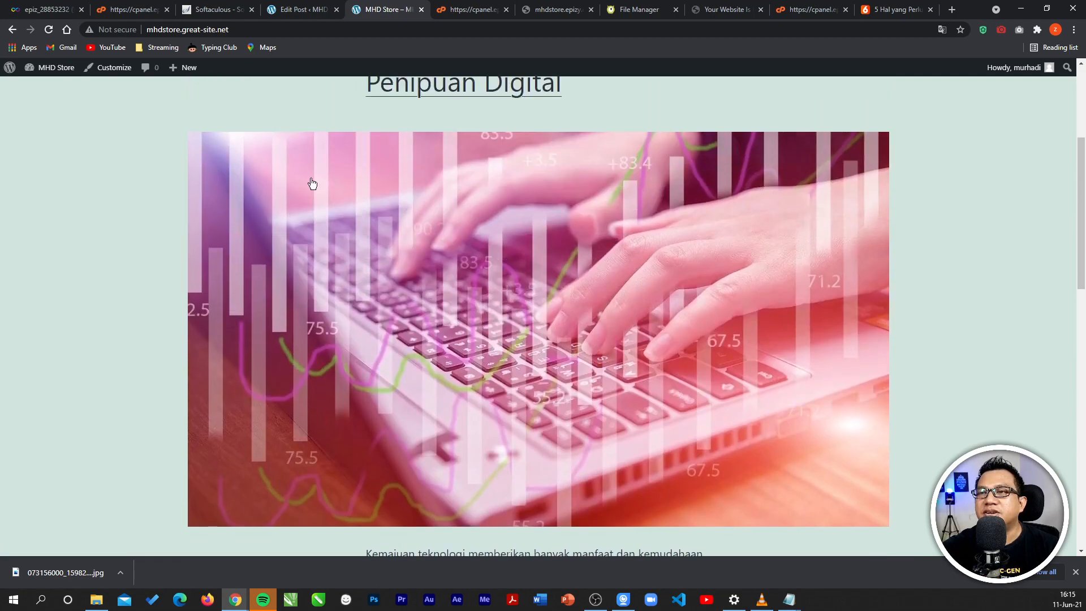
{"action": "scroll", "coordinate": [507, 349], "scroll_direction": "up", "scroll_amount": 4}
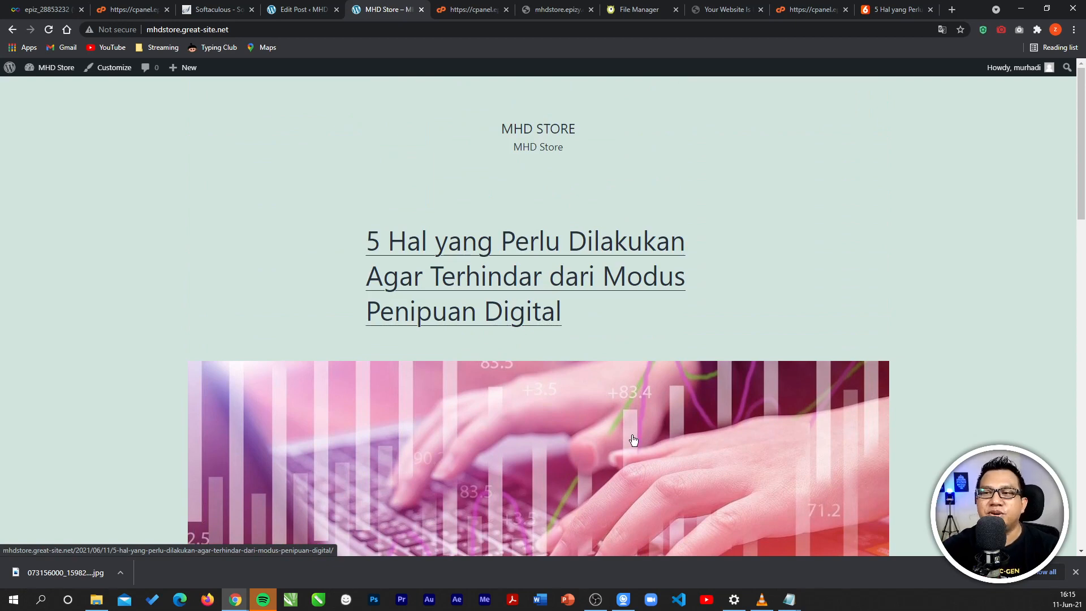
{"action": "scroll", "coordinate": [504, 311], "scroll_direction": "down", "scroll_amount": 8}
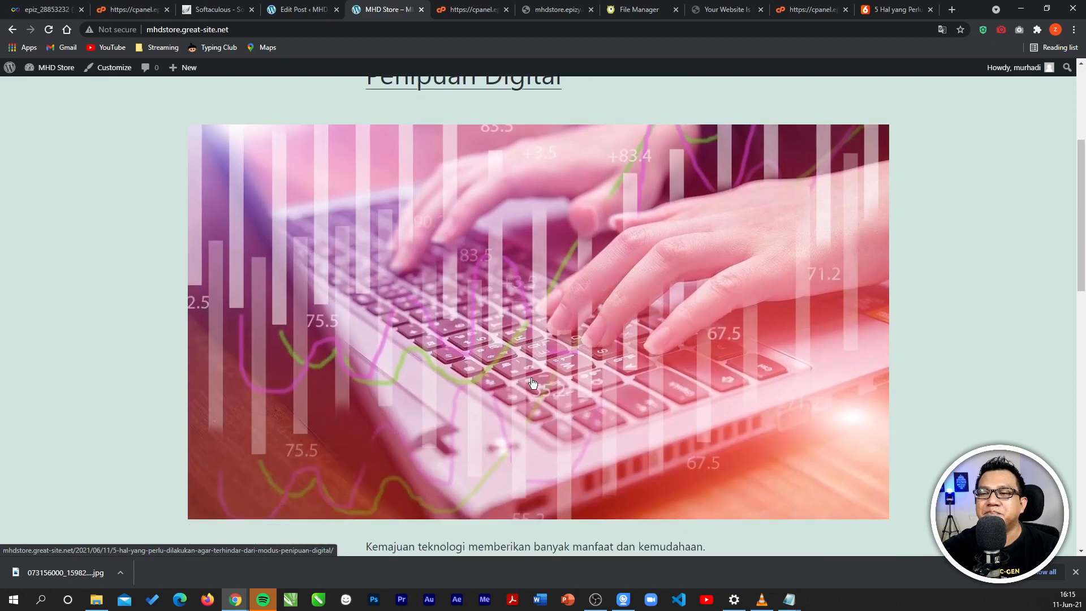
{"action": "scroll", "coordinate": [529, 374], "scroll_direction": "up", "scroll_amount": 8}
- Open the post "5 Hal yang Perlu Dilakukan Agar Terhindar dari Modus Penipuan Digital" and look through its featured image and numbered tips
{"action": "left_click", "coordinate": [498, 259]}
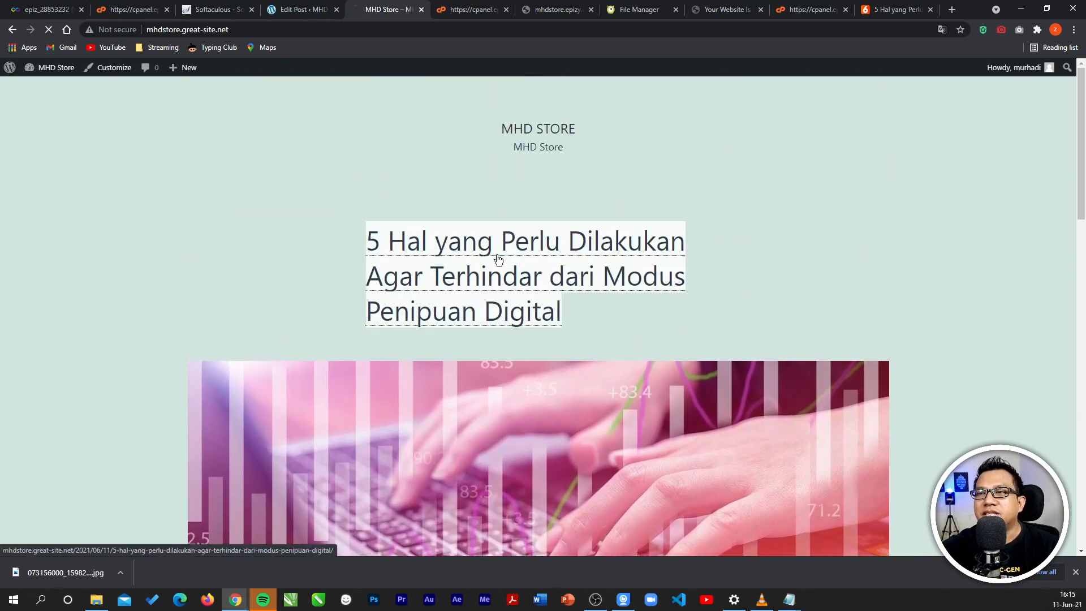
{"action": "scroll", "coordinate": [488, 332], "scroll_direction": "down", "scroll_amount": 7}
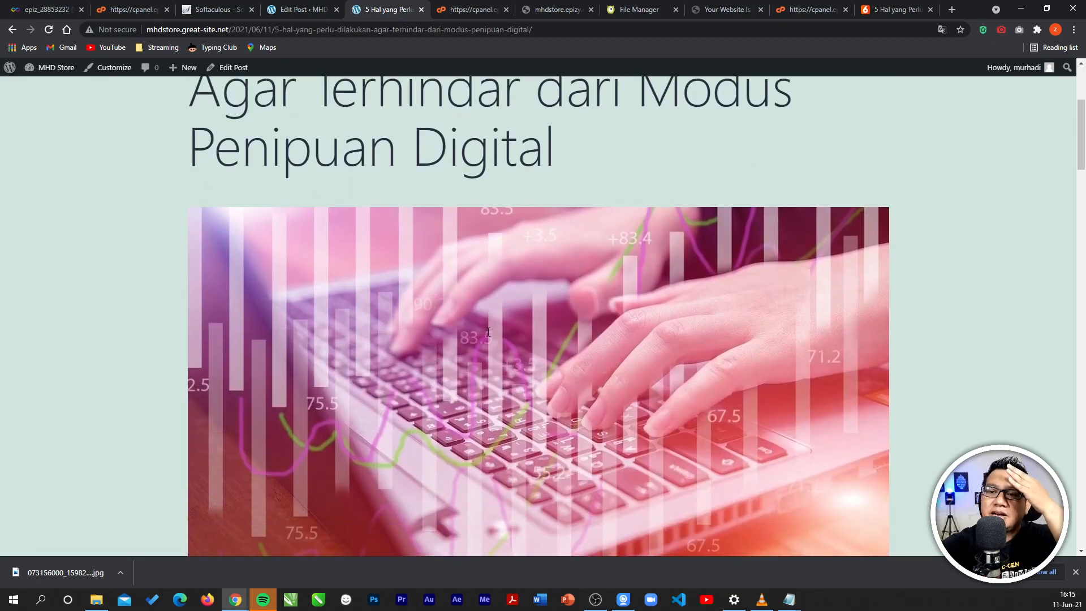
{"action": "scroll", "coordinate": [479, 319], "scroll_direction": "up", "scroll_amount": 4}
{"action": "scroll", "coordinate": [479, 319], "scroll_direction": "down", "scroll_amount": 10}
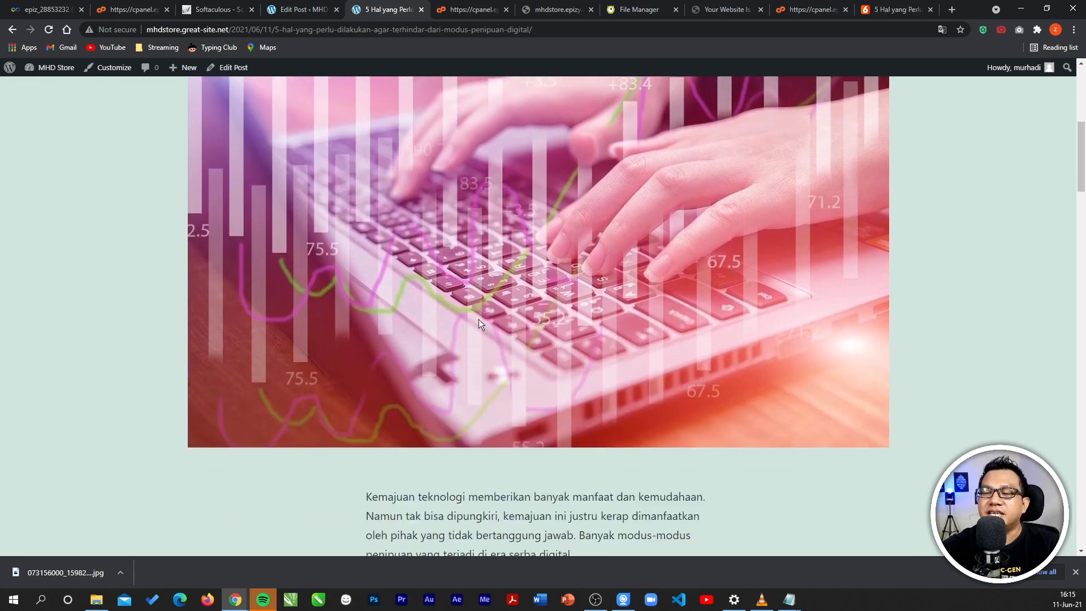
{"action": "scroll", "coordinate": [479, 319], "scroll_direction": "down", "scroll_amount": 15}
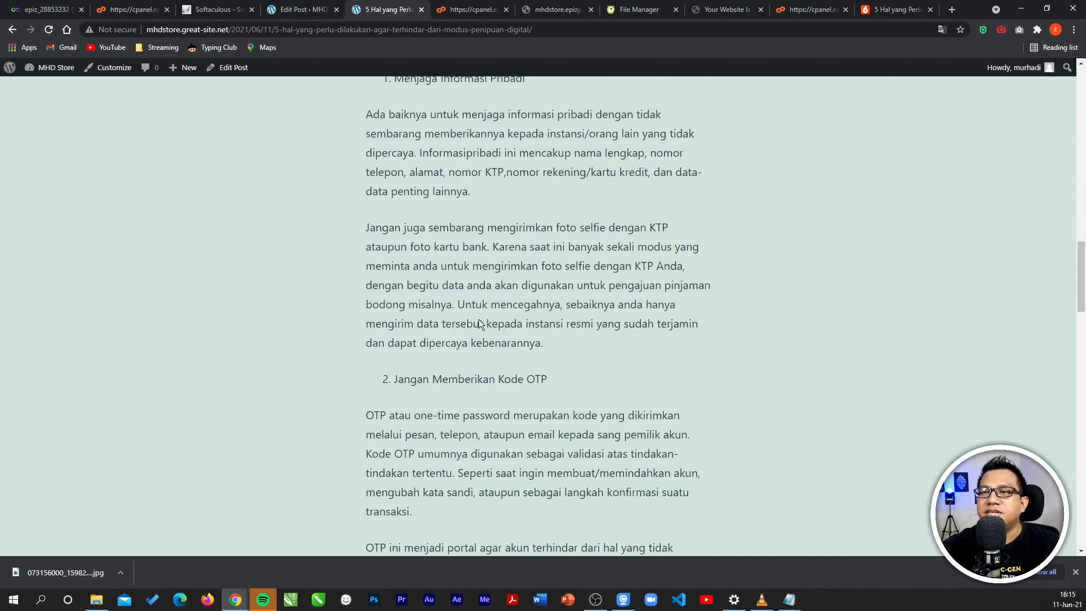
{"action": "scroll", "coordinate": [479, 319], "scroll_direction": "down", "scroll_amount": 4}
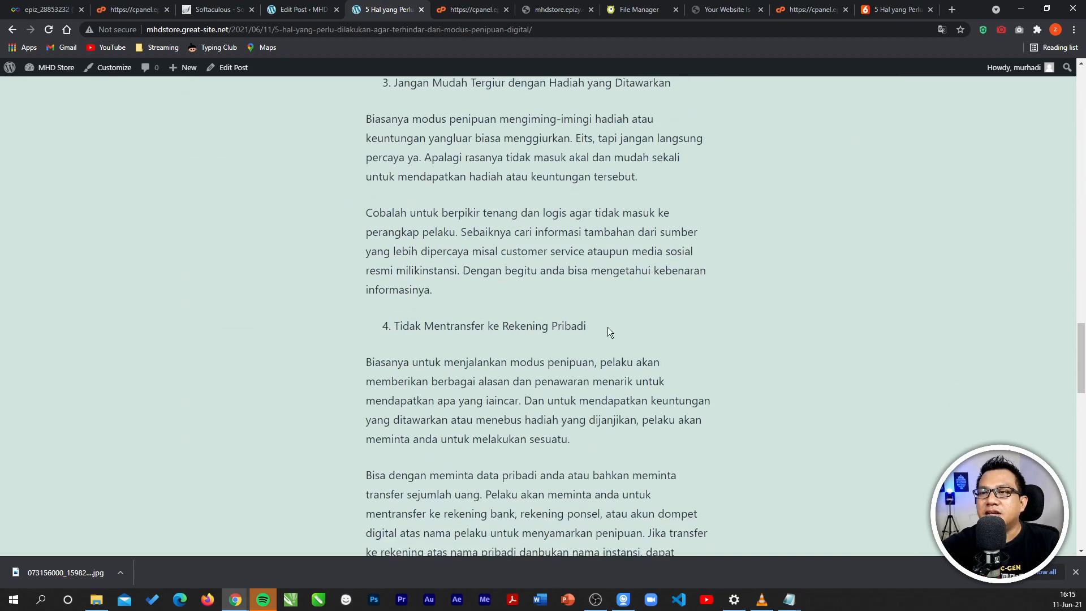
{"action": "scroll", "coordinate": [546, 393], "scroll_direction": "up", "scroll_amount": 20}
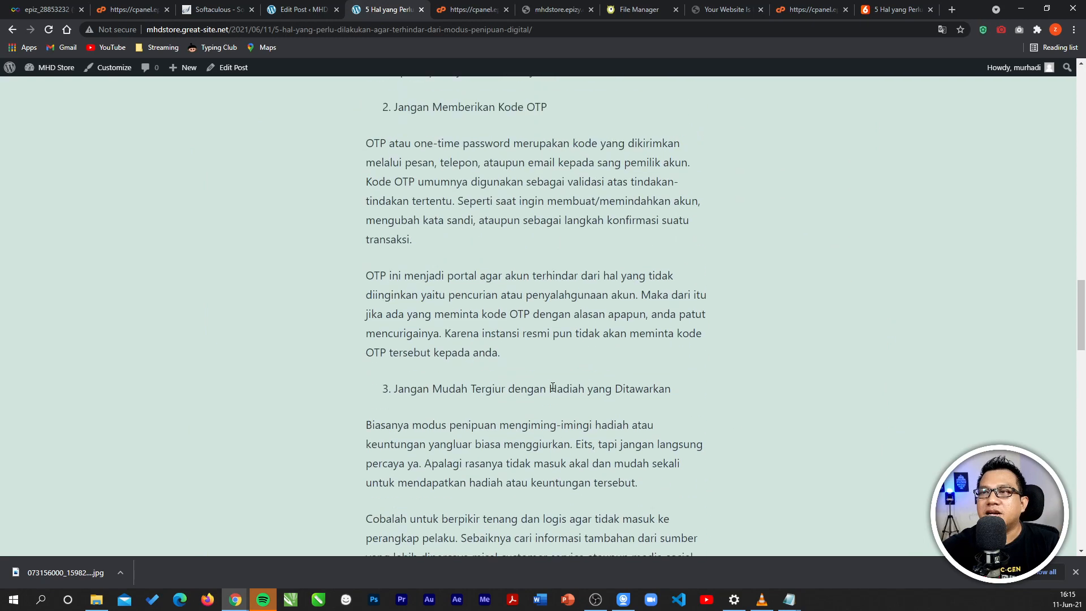
- Return to the post editor and find the quoted paragraph just before the list of tips
{"action": "left_click", "coordinate": [299, 9]}
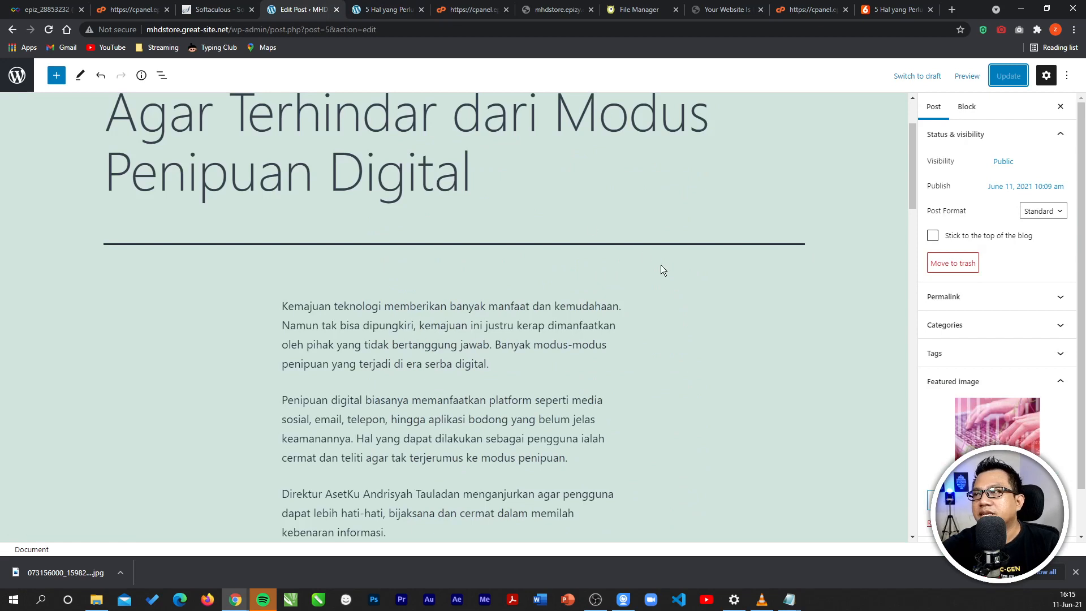
{"action": "scroll", "coordinate": [639, 362], "scroll_direction": "down", "scroll_amount": 7}
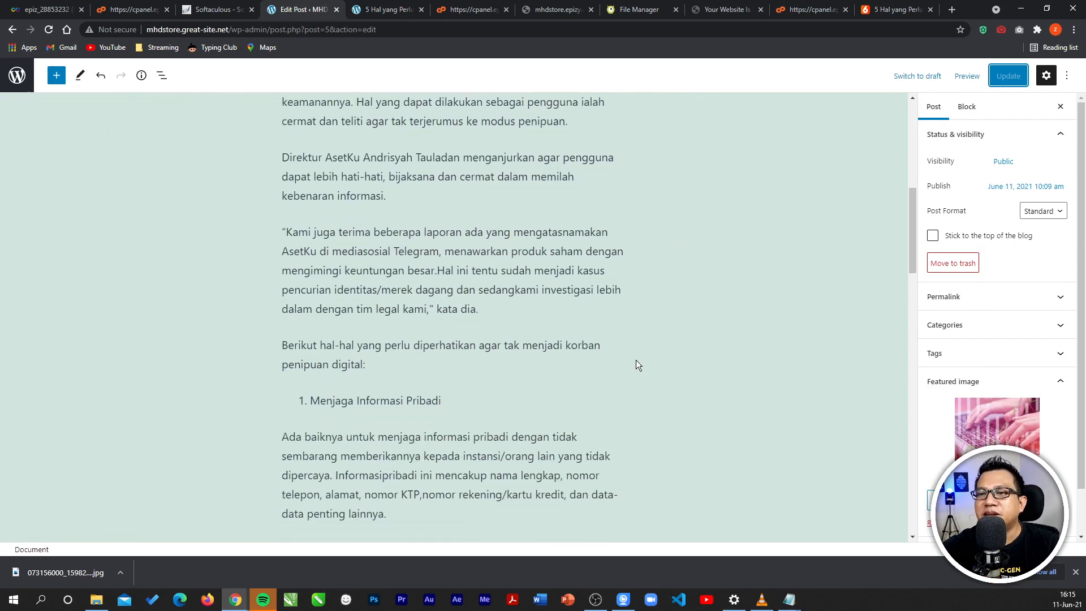
{"action": "left_click", "coordinate": [508, 253]}
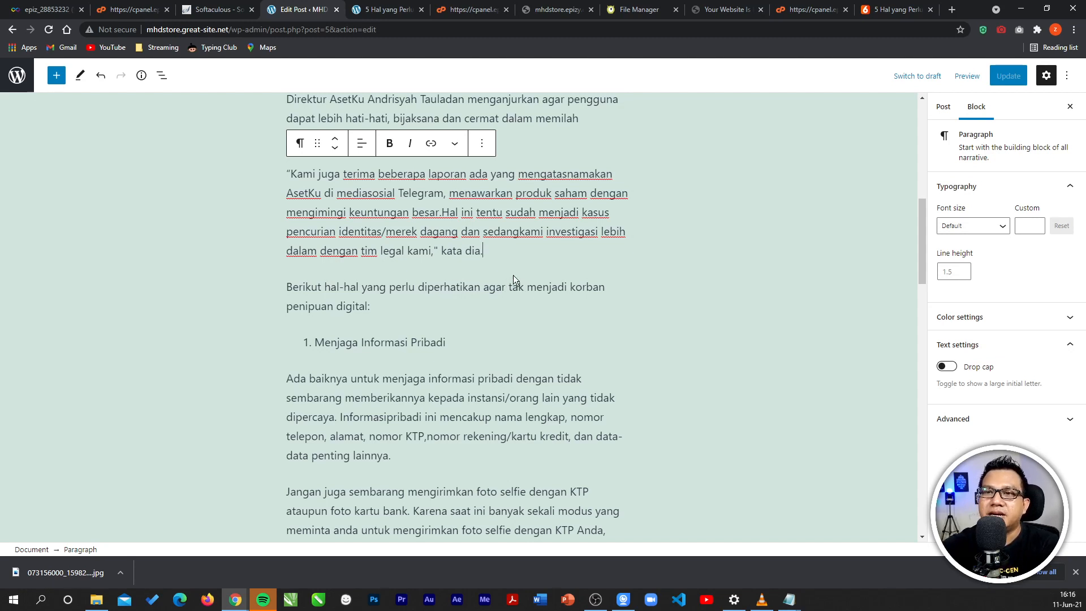
{"action": "mouse_move", "coordinate": [521, 267]}
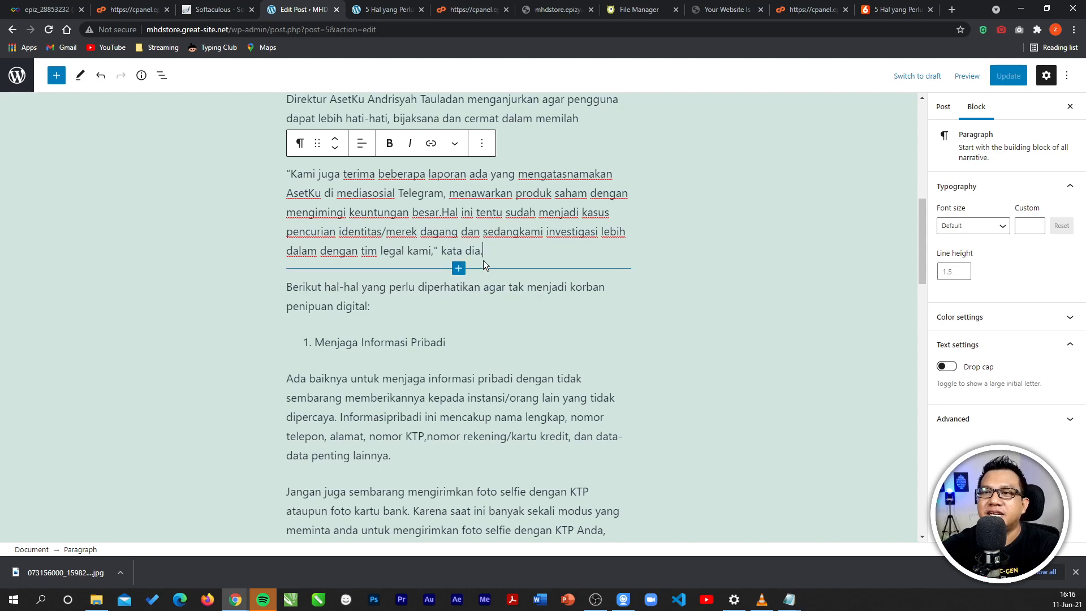
{"action": "key", "text": "Return"}
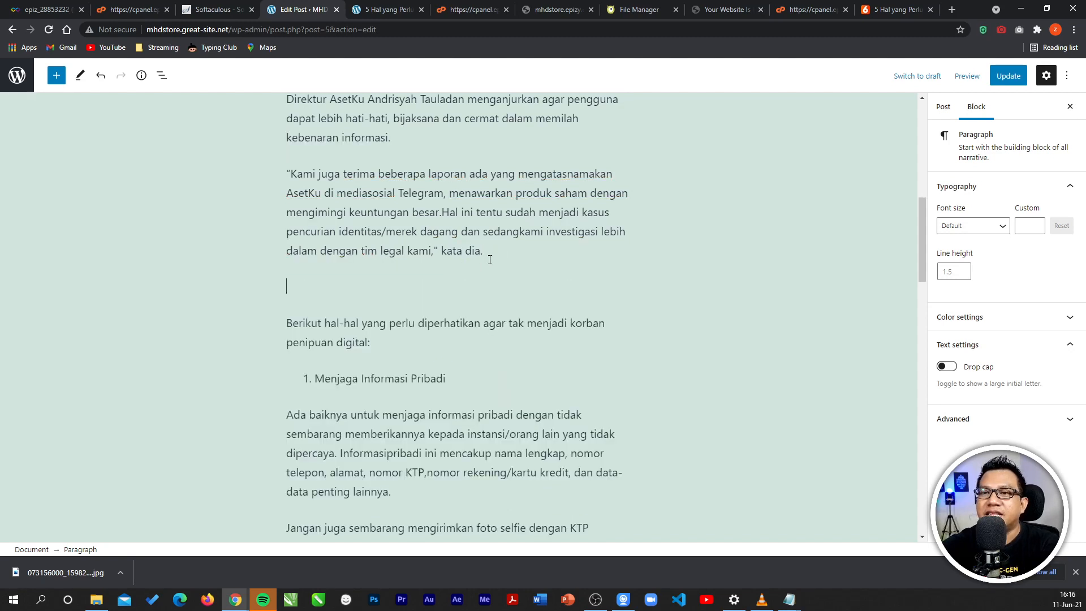
{"action": "left_click", "coordinate": [620, 284]}
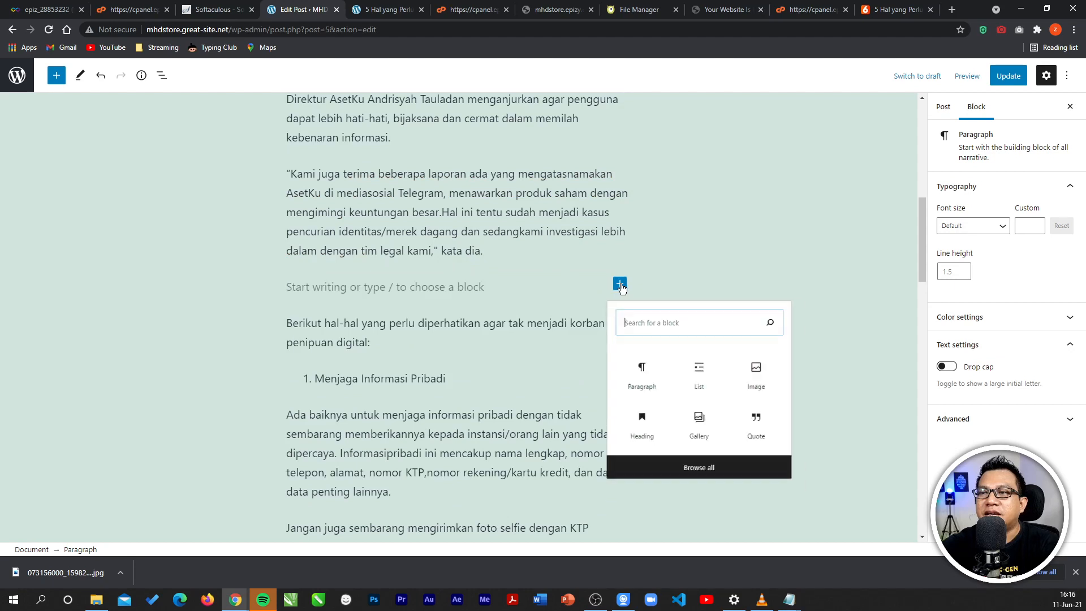
{"action": "left_click", "coordinate": [652, 276]}
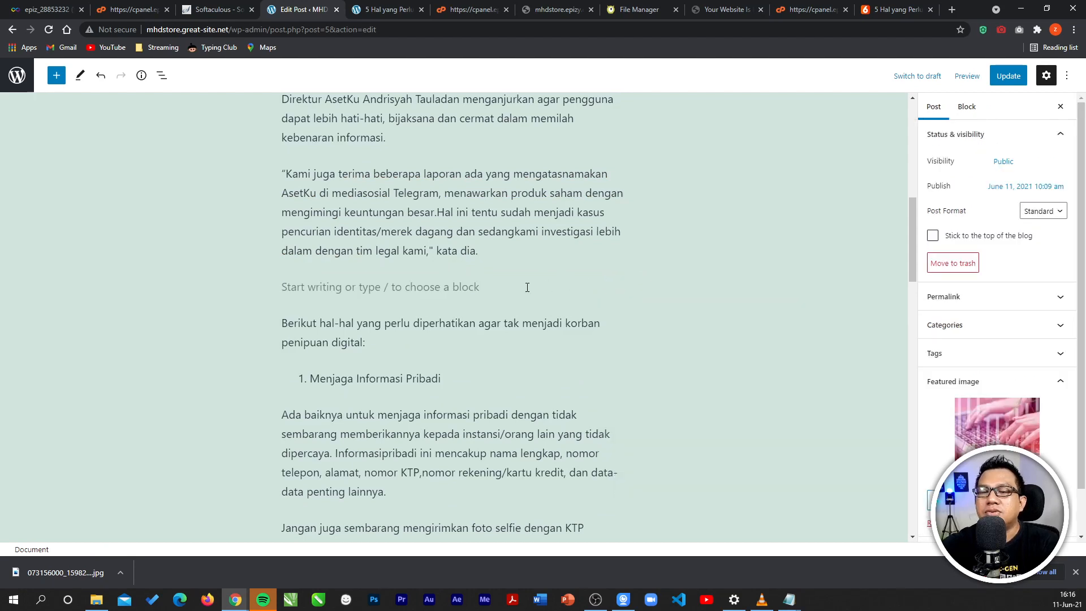
{"action": "key", "text": "ctrl+z"}
{"action": "mouse_move", "coordinate": [457, 271]}
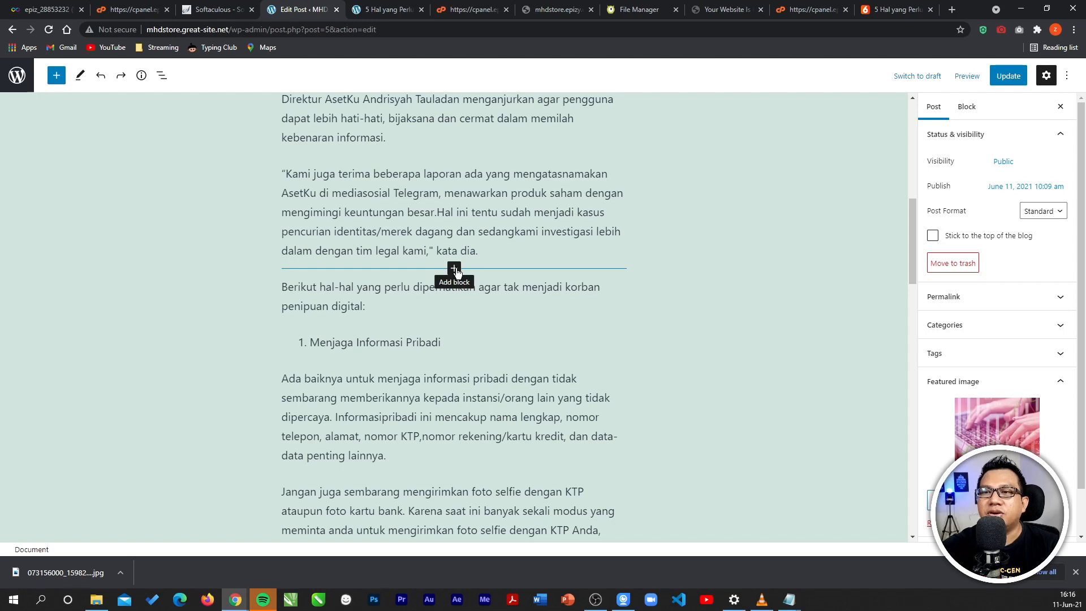
{"action": "left_click", "coordinate": [455, 269]}
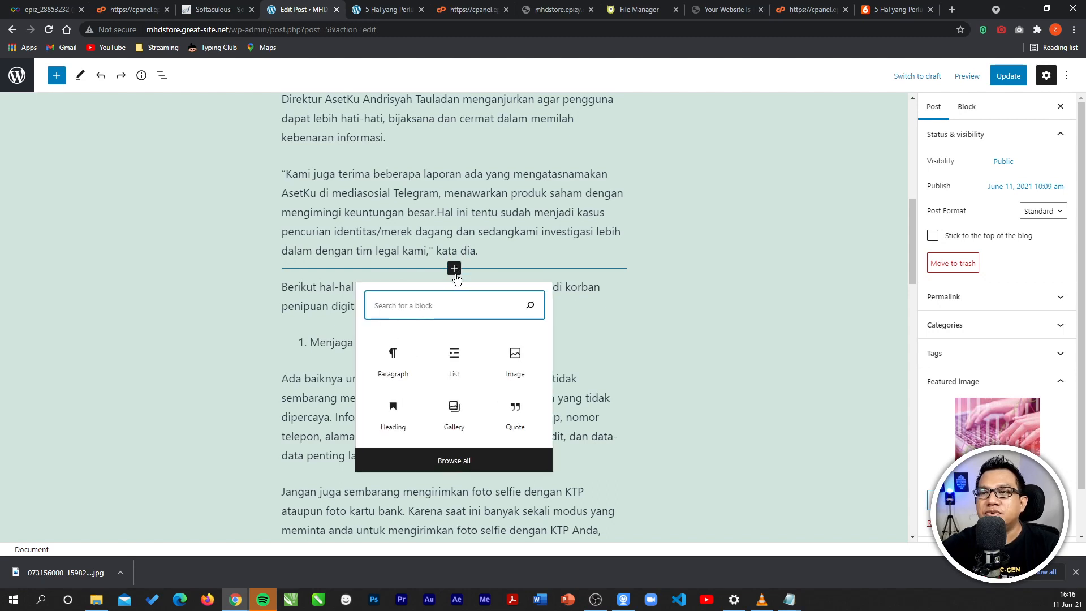
{"action": "left_click", "coordinate": [521, 364]}
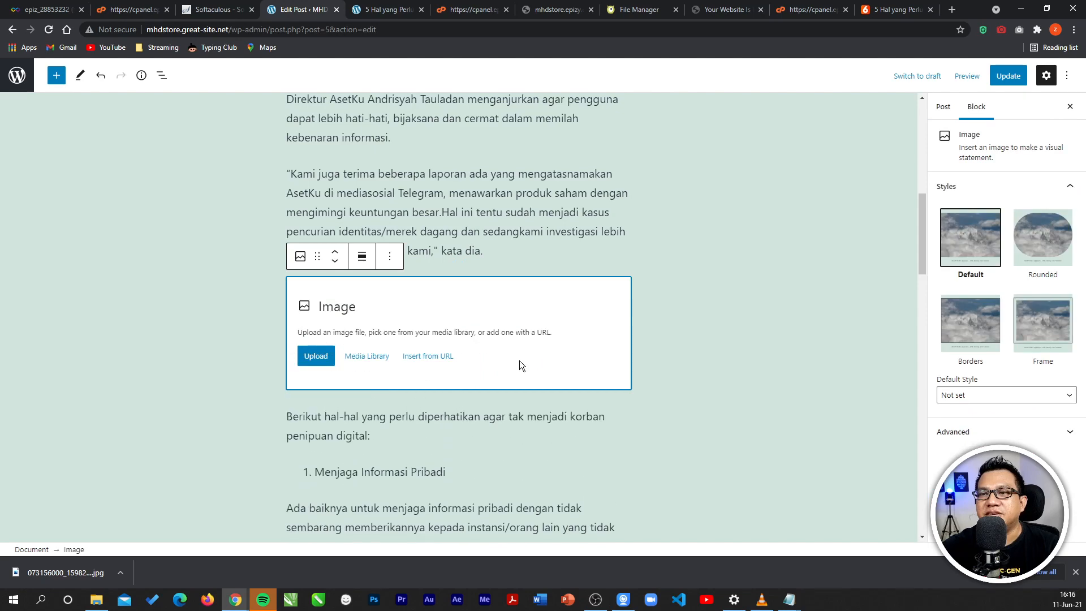
{"action": "left_click", "coordinate": [327, 358]}
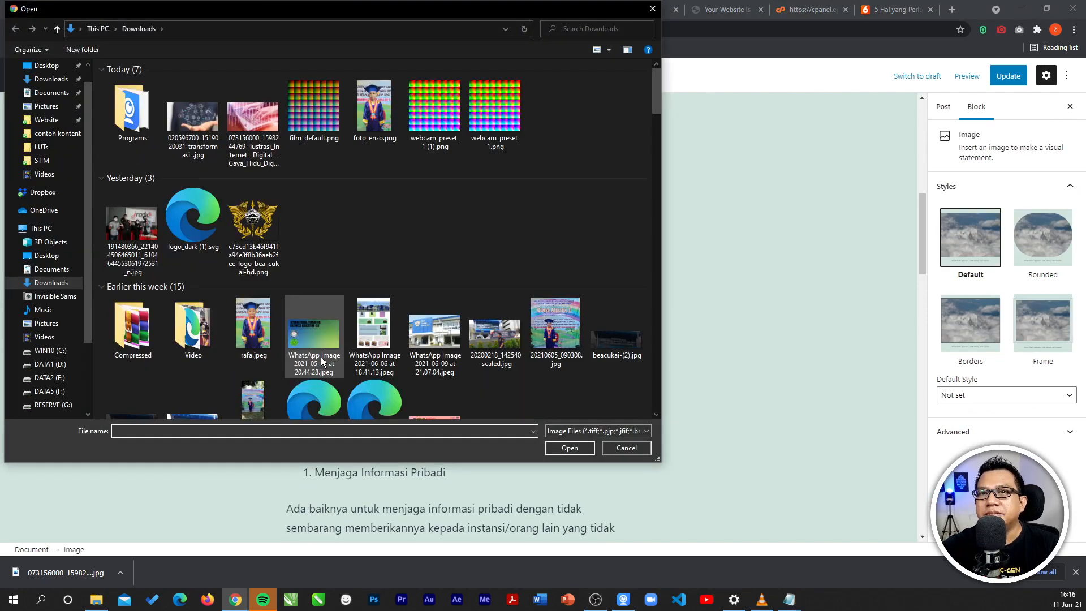
{"action": "left_click", "coordinate": [193, 119]}
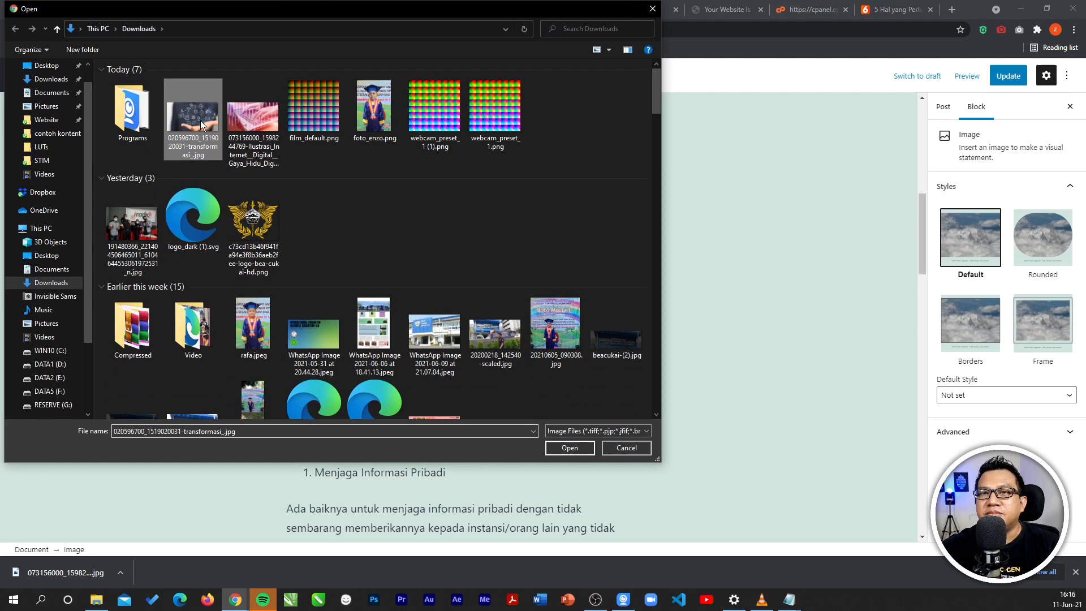
{"action": "left_click", "coordinate": [569, 447]}
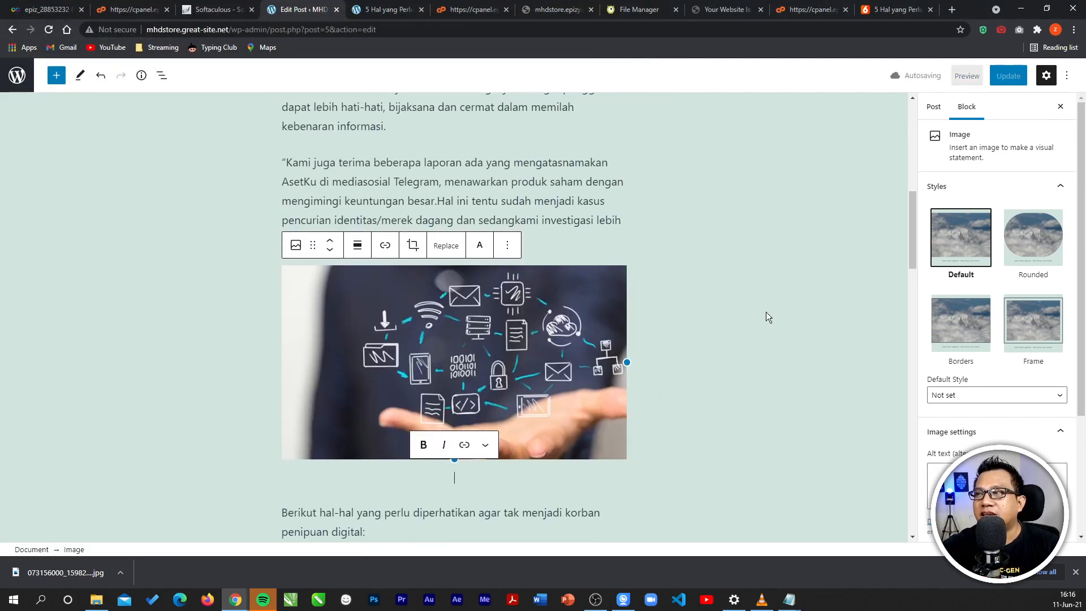
{"action": "left_click", "coordinate": [763, 253]}
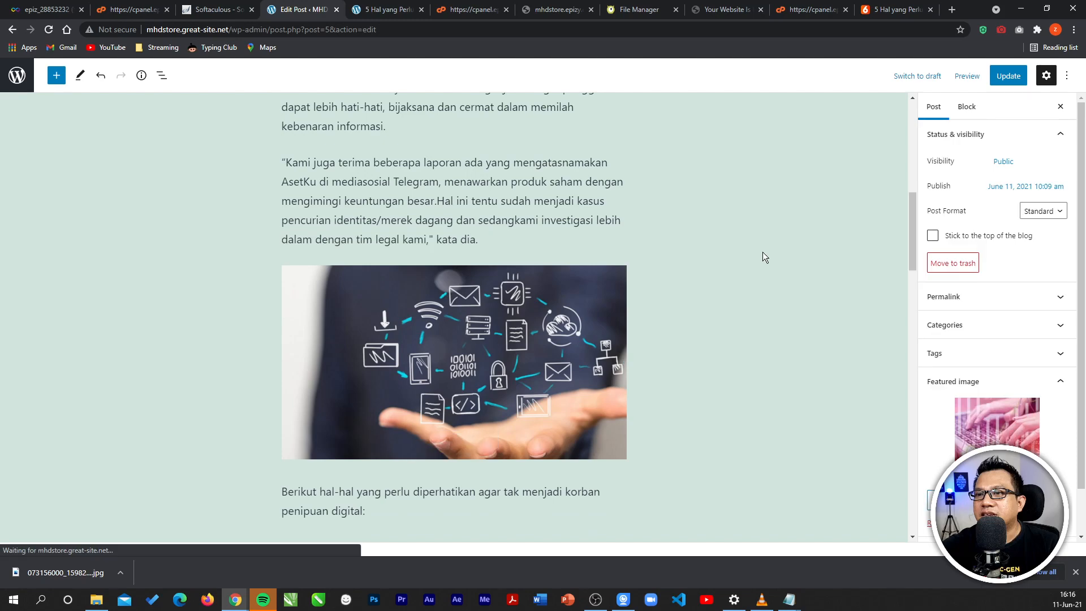
{"action": "left_click", "coordinate": [1013, 77]}
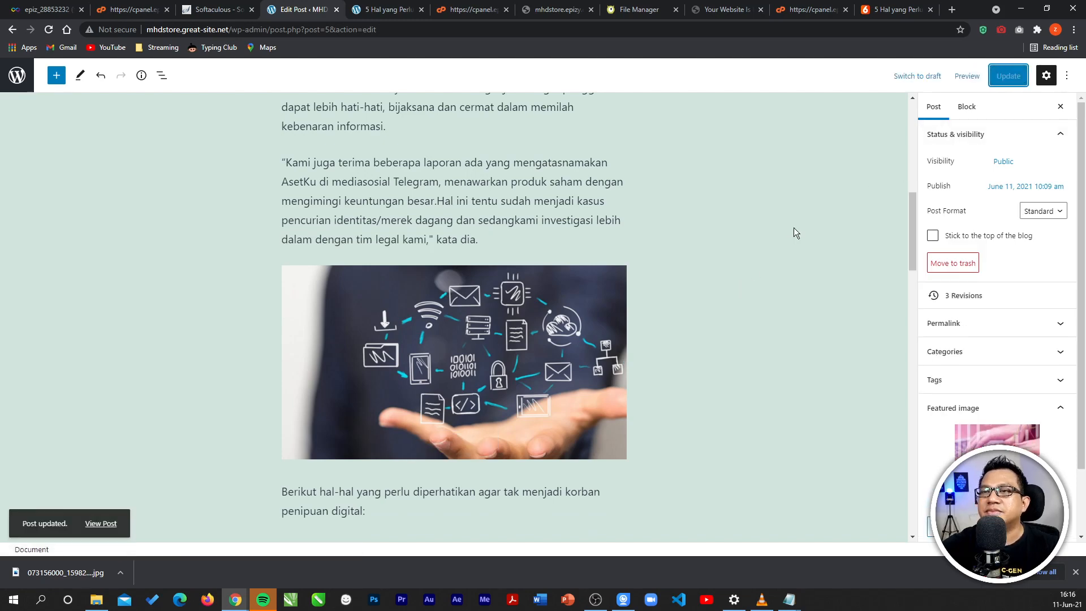
- Reload the published post and examine how the new image between the paragraphs is displayed
{"action": "left_click", "coordinate": [390, 10]}
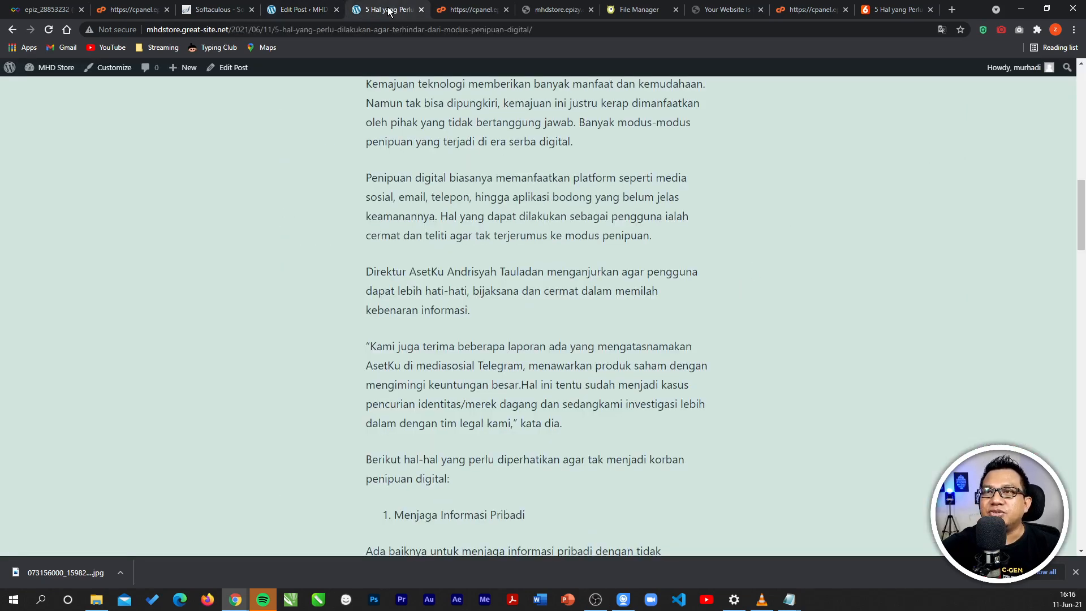
{"action": "scroll", "coordinate": [142, 99], "scroll_direction": "up", "scroll_amount": 2}
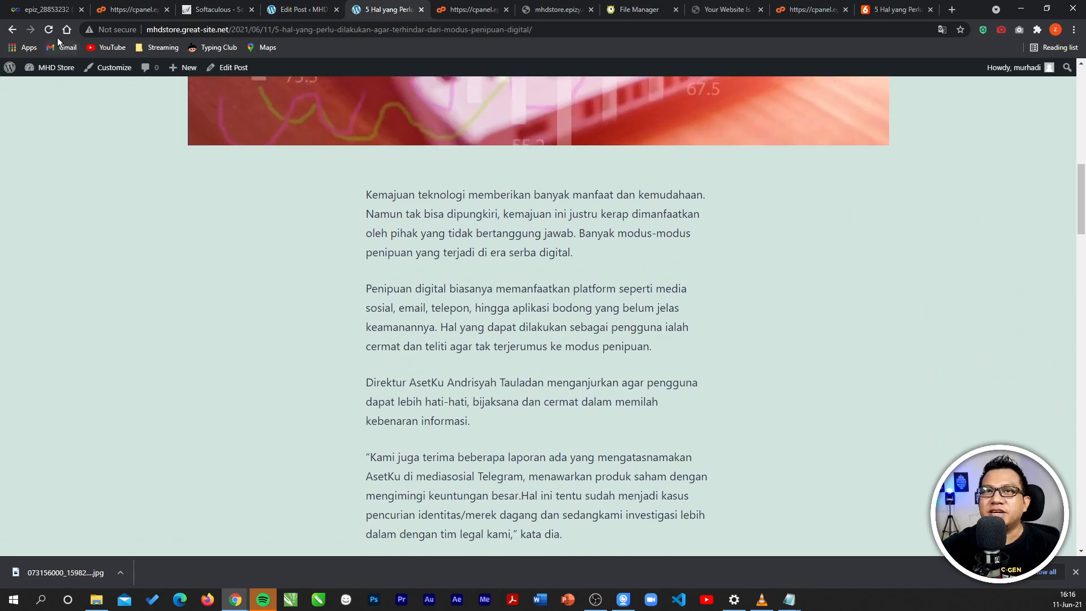
{"action": "left_click", "coordinate": [52, 32]}
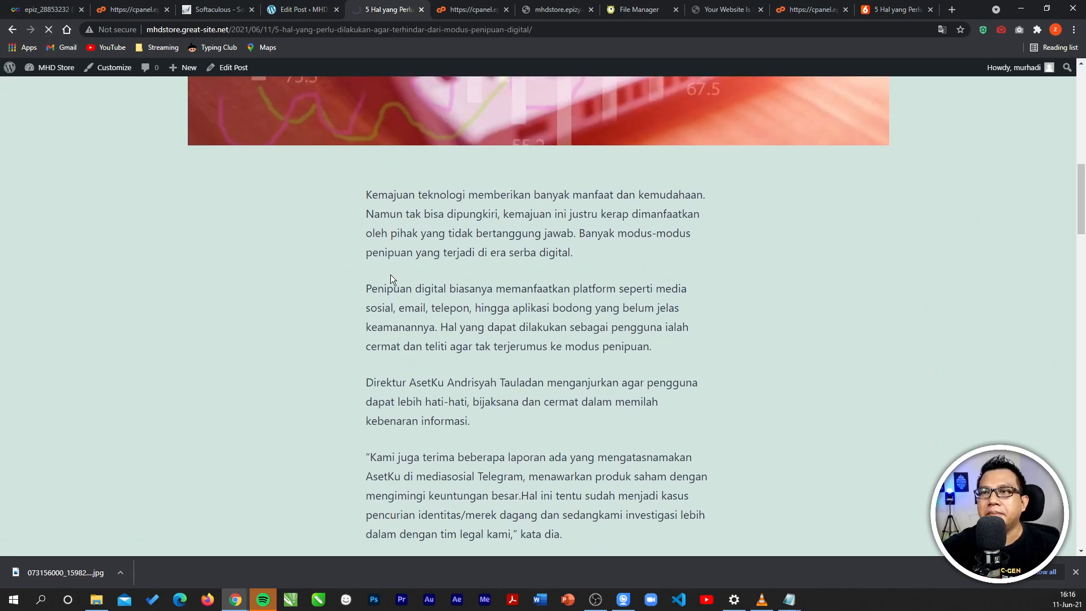
{"action": "scroll", "coordinate": [390, 274], "scroll_direction": "down", "scroll_amount": 5}
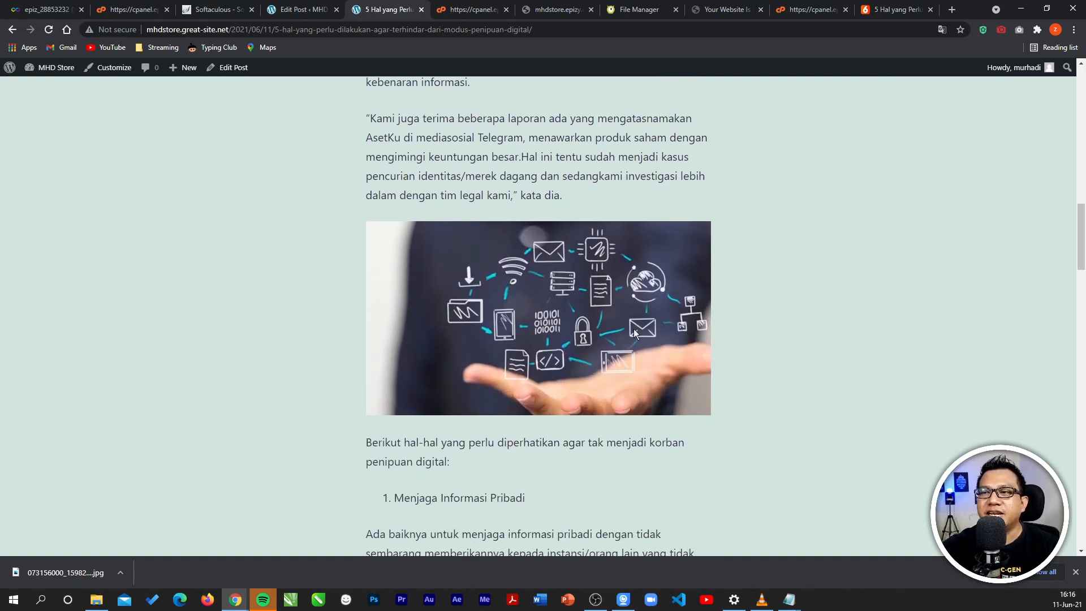
{"action": "scroll", "coordinate": [633, 328], "scroll_direction": "up", "scroll_amount": 12}
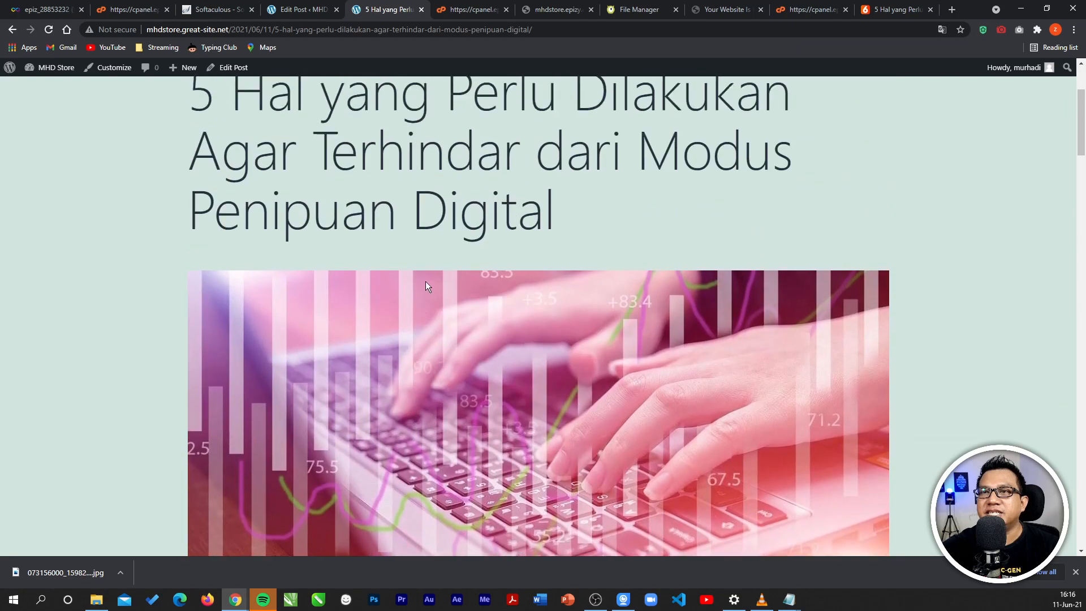
{"action": "scroll", "coordinate": [427, 286], "scroll_direction": "up", "scroll_amount": 3}
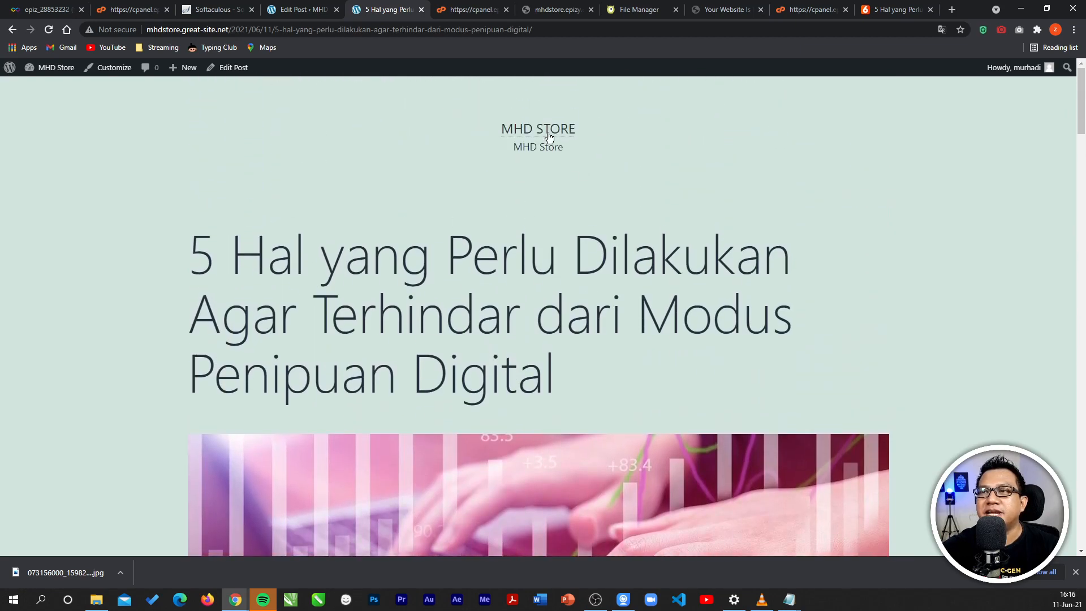
- Open the MHD Store home page and look through the post's title, featured image and excerpt
{"action": "left_click", "coordinate": [549, 135]}
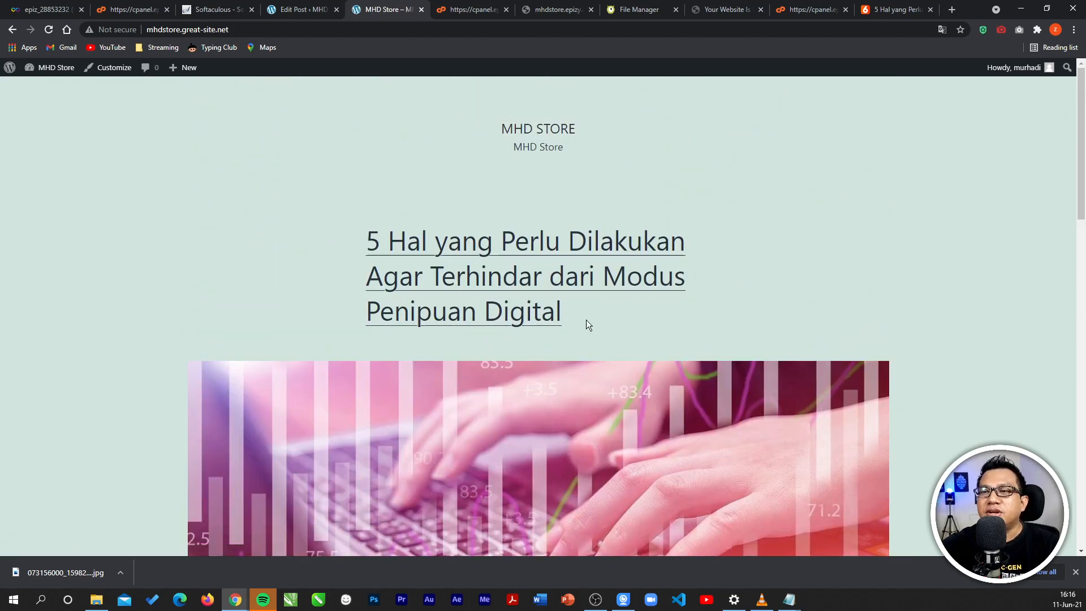
{"action": "scroll", "coordinate": [588, 322], "scroll_direction": "down", "scroll_amount": 10}
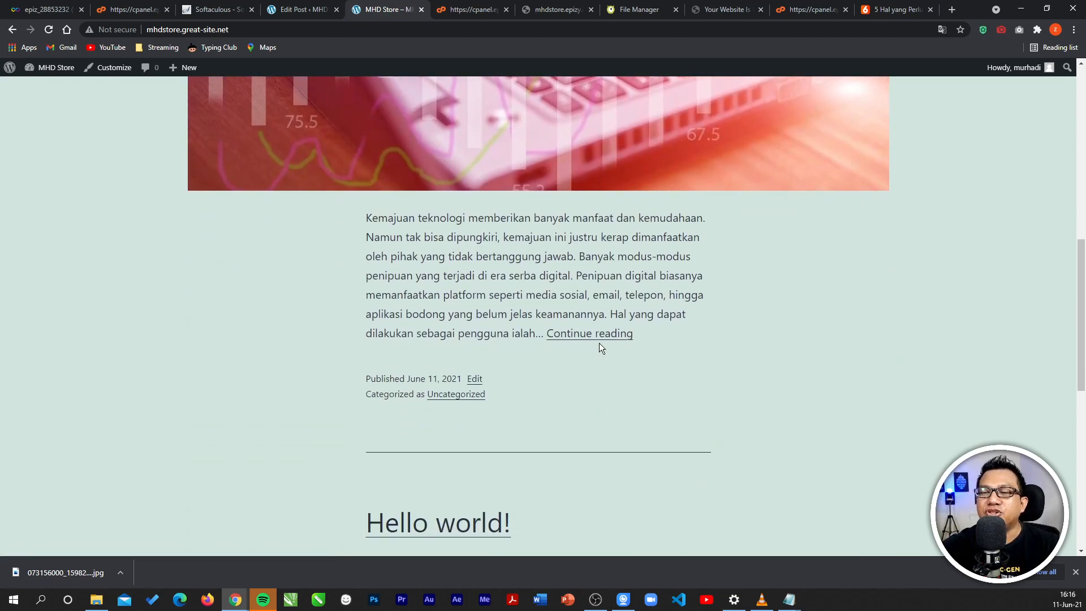
{"action": "scroll", "coordinate": [589, 349], "scroll_direction": "up", "scroll_amount": 10}
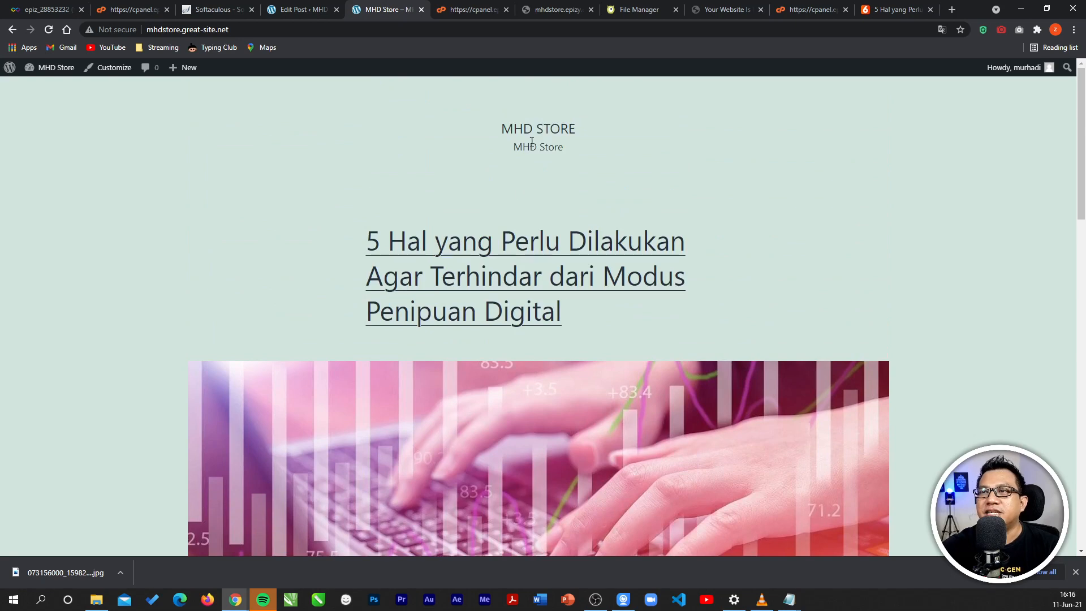
- Open the post "5 Hal yang Perlu Dilakukan Agar Terhindar dari Modus Penipuan Digital" from the home page and review its featured and in-text images
{"action": "left_click", "coordinate": [478, 251]}
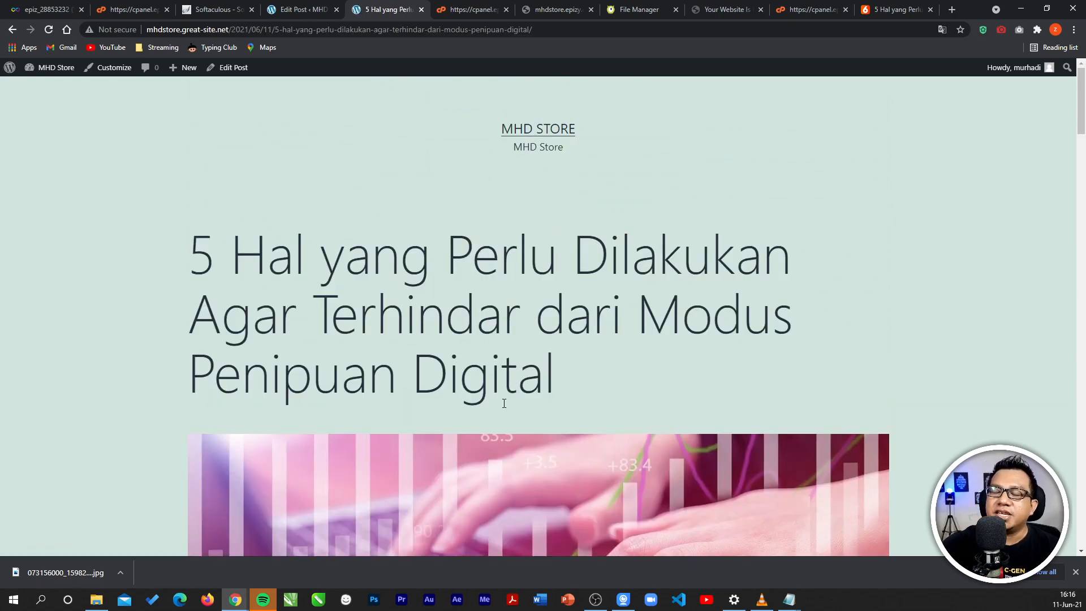
{"action": "scroll", "coordinate": [500, 406], "scroll_direction": "down", "scroll_amount": 8}
{"action": "scroll", "coordinate": [501, 405], "scroll_direction": "down", "scroll_amount": 12}
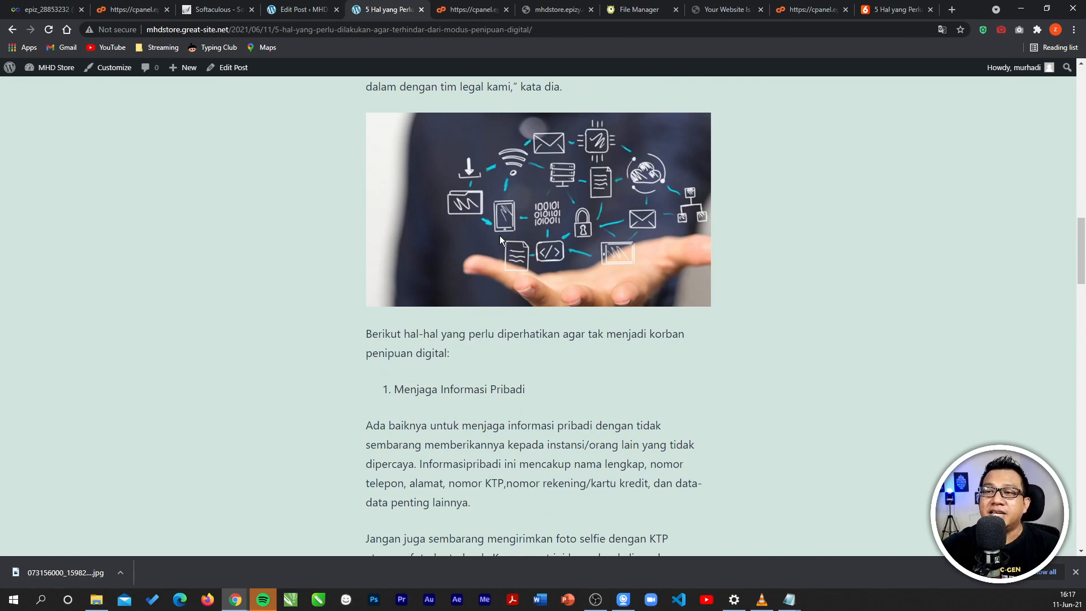
{"action": "scroll", "coordinate": [531, 300], "scroll_direction": "up", "scroll_amount": 10}
{"action": "scroll", "coordinate": [546, 348], "scroll_direction": "up", "scroll_amount": 6}
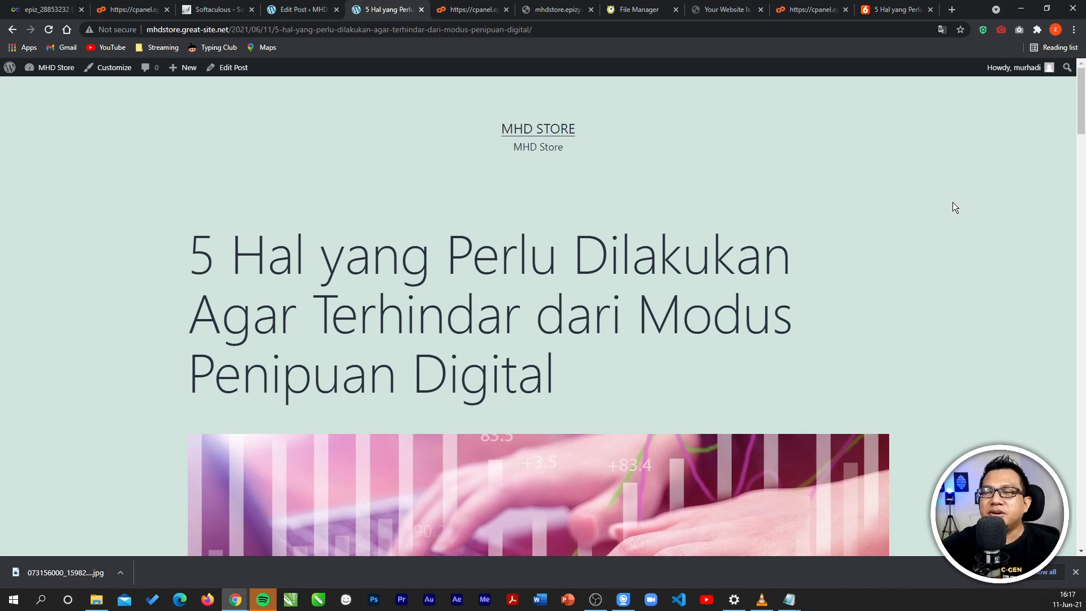
- In the post editor, add a new category "Berita Terbaru" to the post and take it out of Uncategorized
{"action": "left_click", "coordinate": [307, 15]}
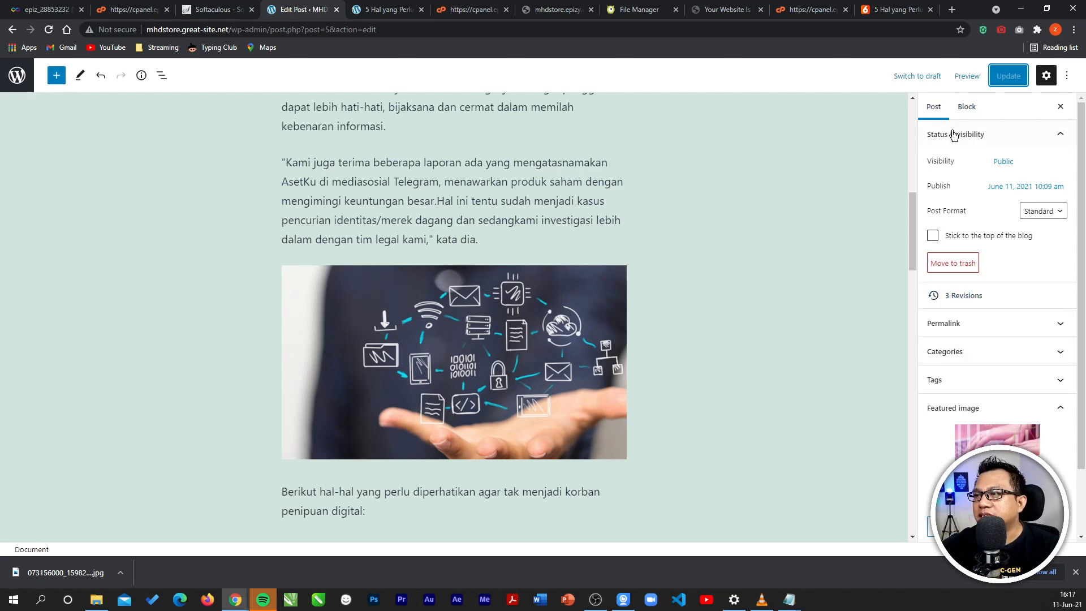
{"action": "left_click", "coordinate": [979, 358]}
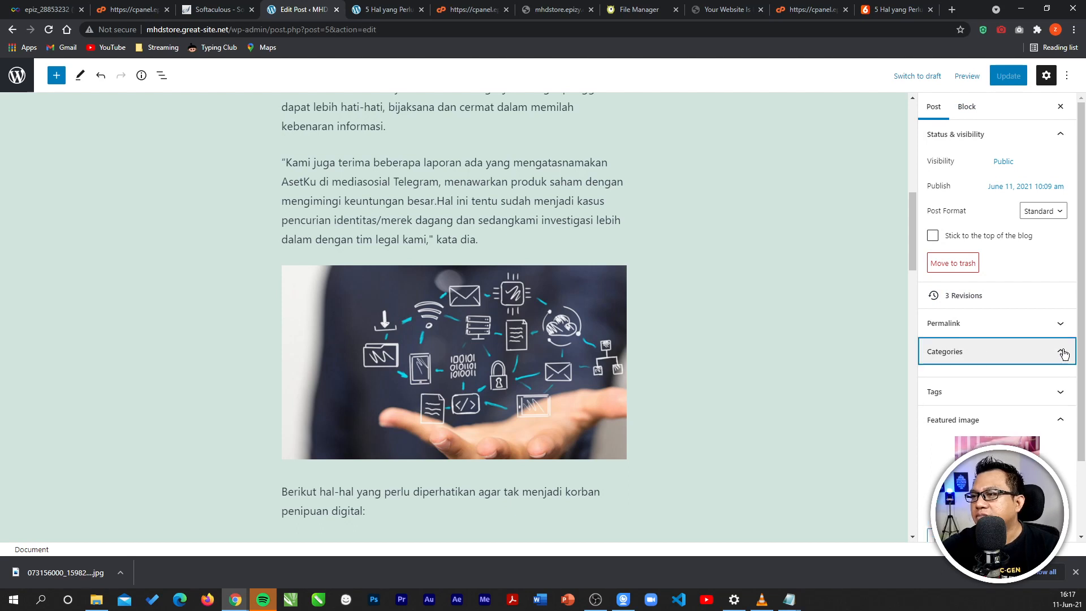
{"action": "scroll", "coordinate": [978, 385], "scroll_direction": "down", "scroll_amount": 2}
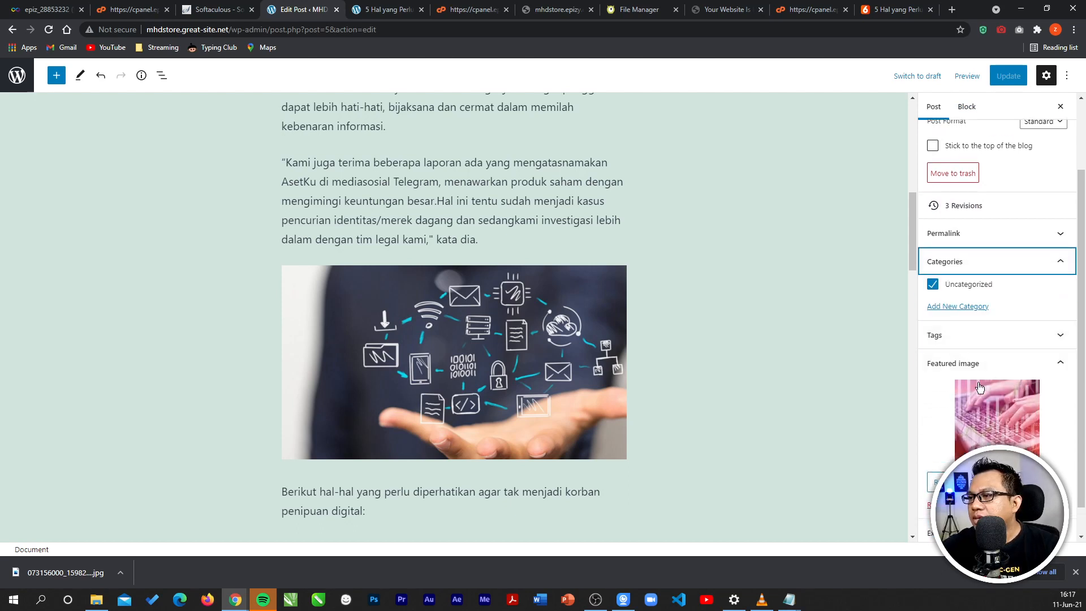
{"action": "left_click", "coordinate": [960, 307]}
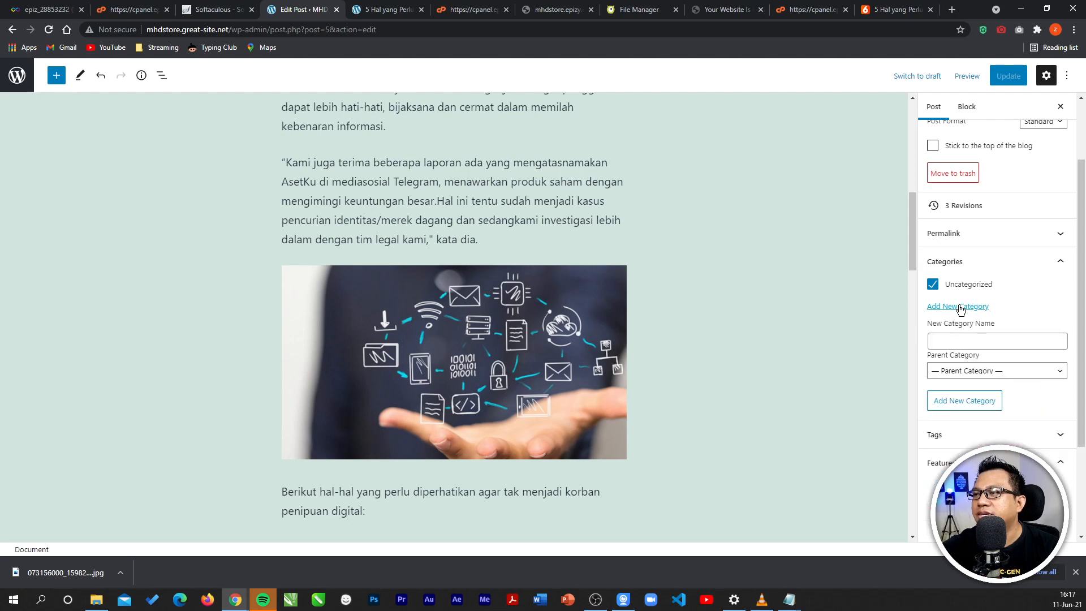
{"action": "left_click", "coordinate": [965, 336]}
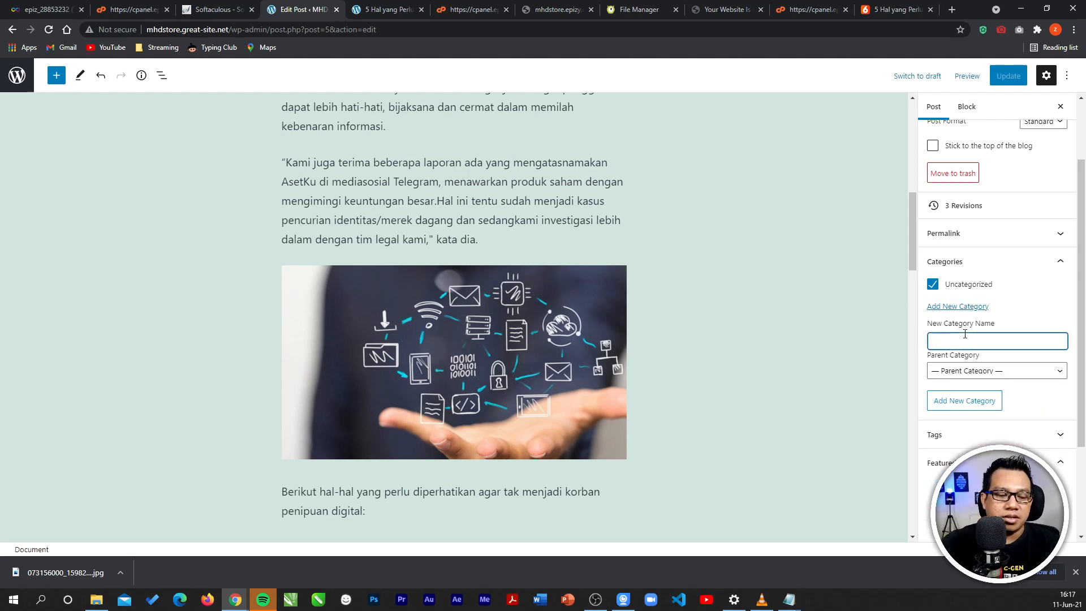
{"action": "type", "text": "Ber"}
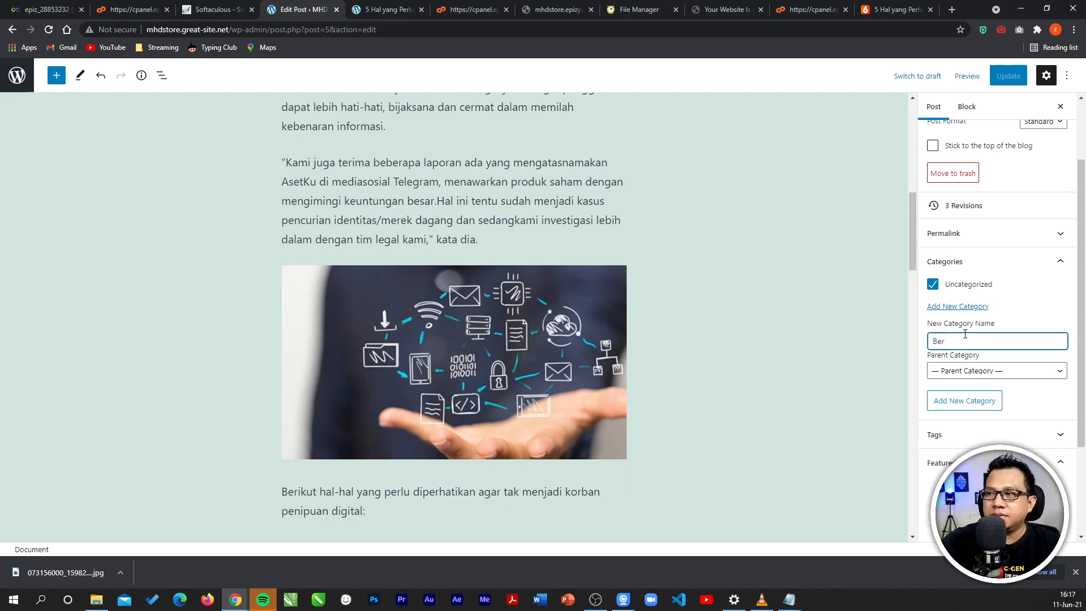
{"action": "type", "text": "ita "}
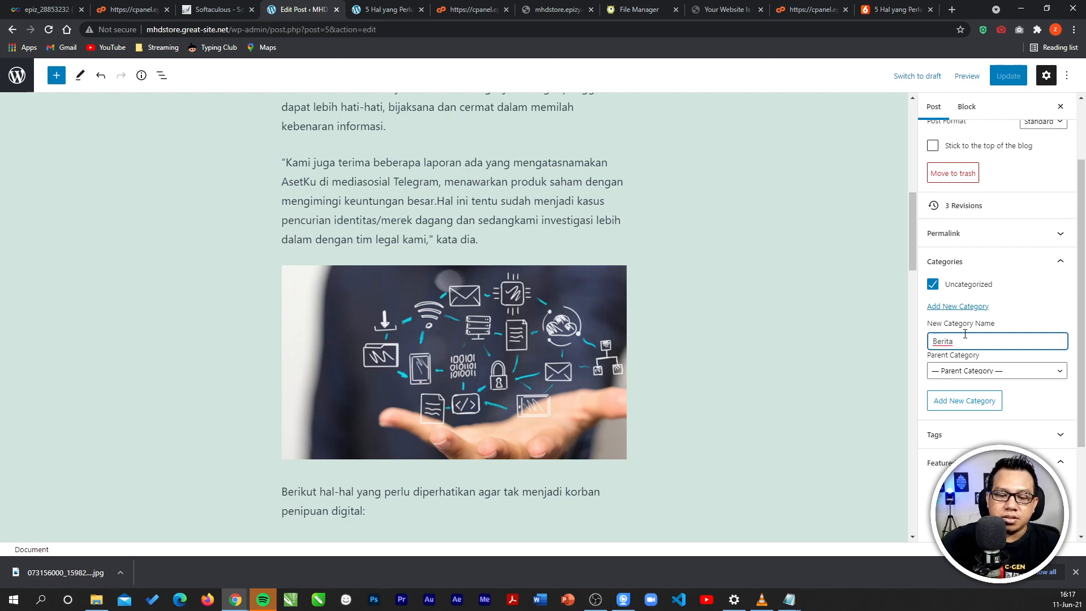
{"action": "type", "text": "Terabru"}
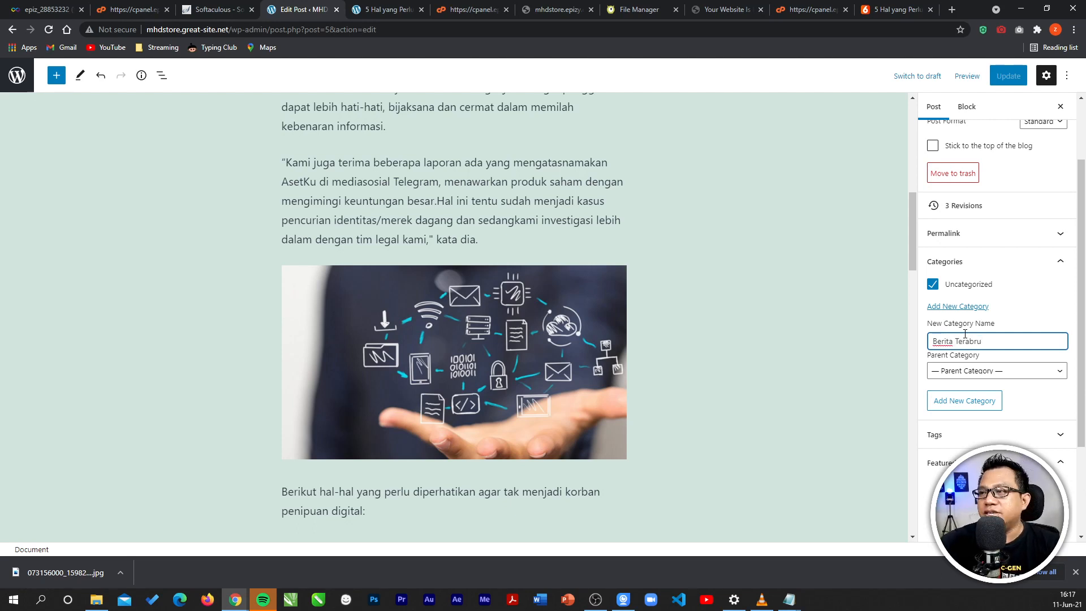
{"action": "key", "text": "BackSpace"}
{"action": "key", "text": "BackSpace"}
{"action": "key", "text": "BackSpace"}
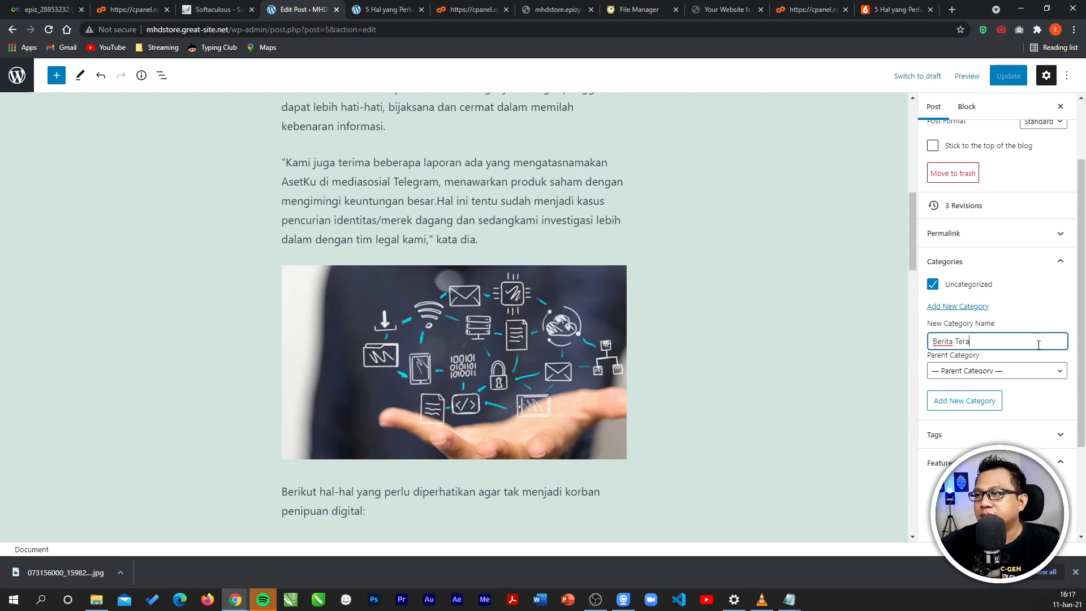
{"action": "key", "text": "BackSpace"}
{"action": "type", "text": "baru"}
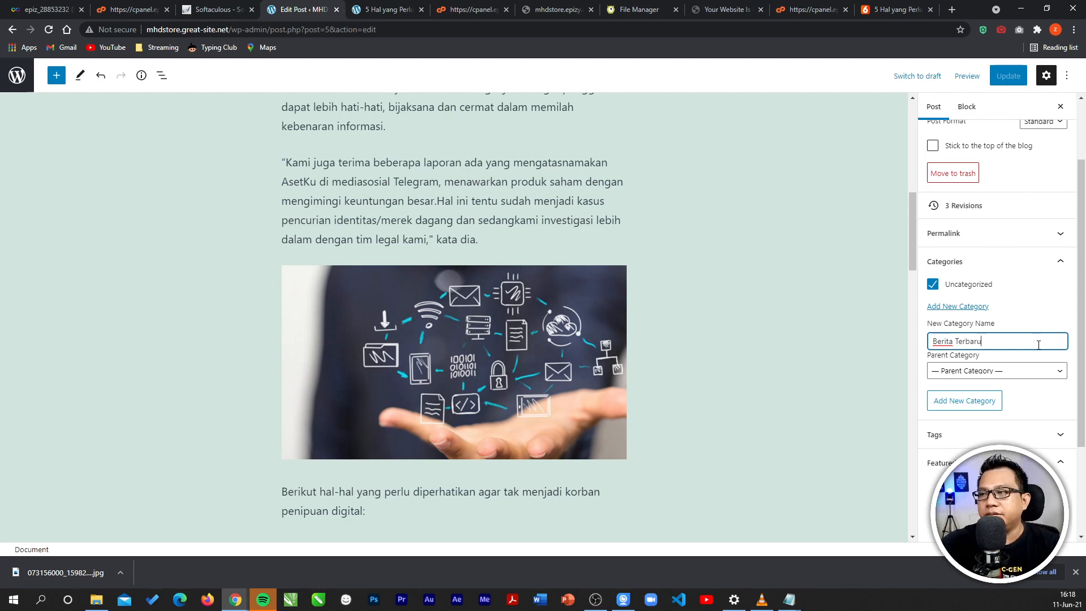
{"action": "left_click", "coordinate": [969, 406]}
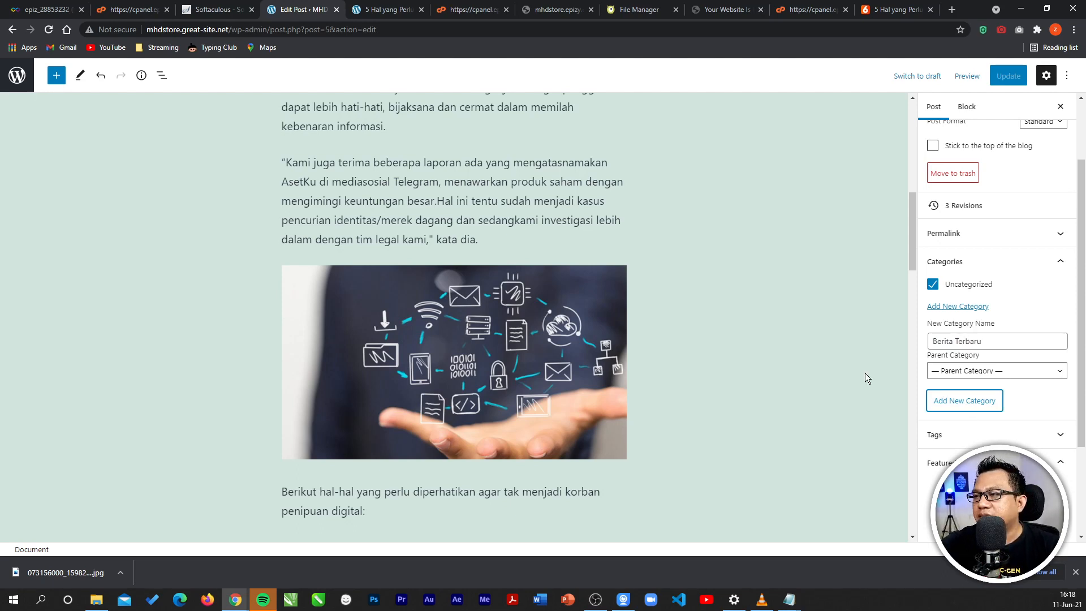
{"action": "left_click", "coordinate": [933, 285]}
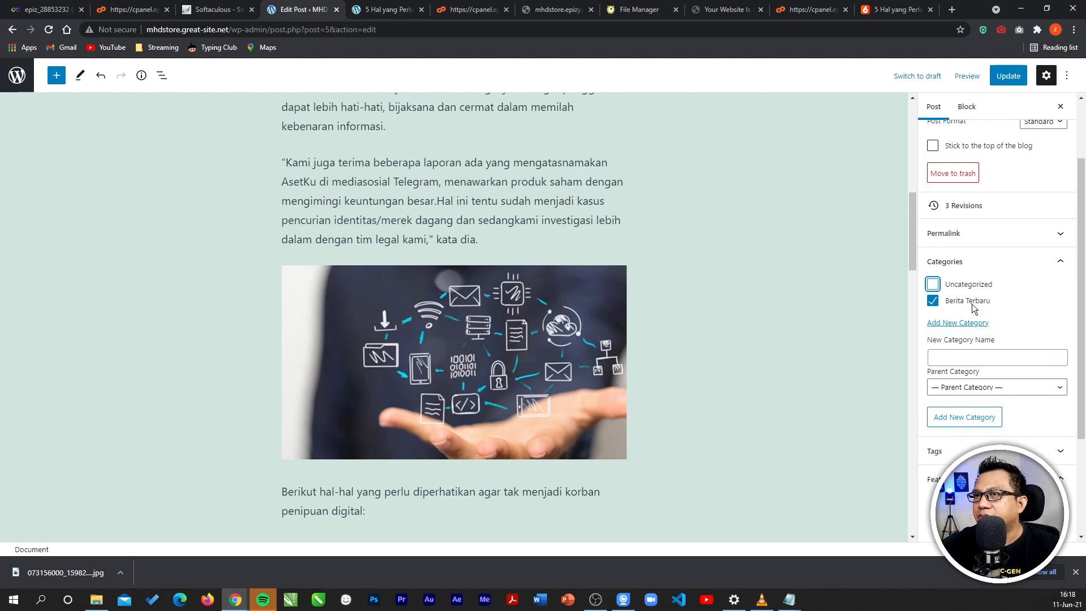
- Go to the site's home page and check which category is displayed below the post's excerpt
{"action": "left_click", "coordinate": [394, 10]}
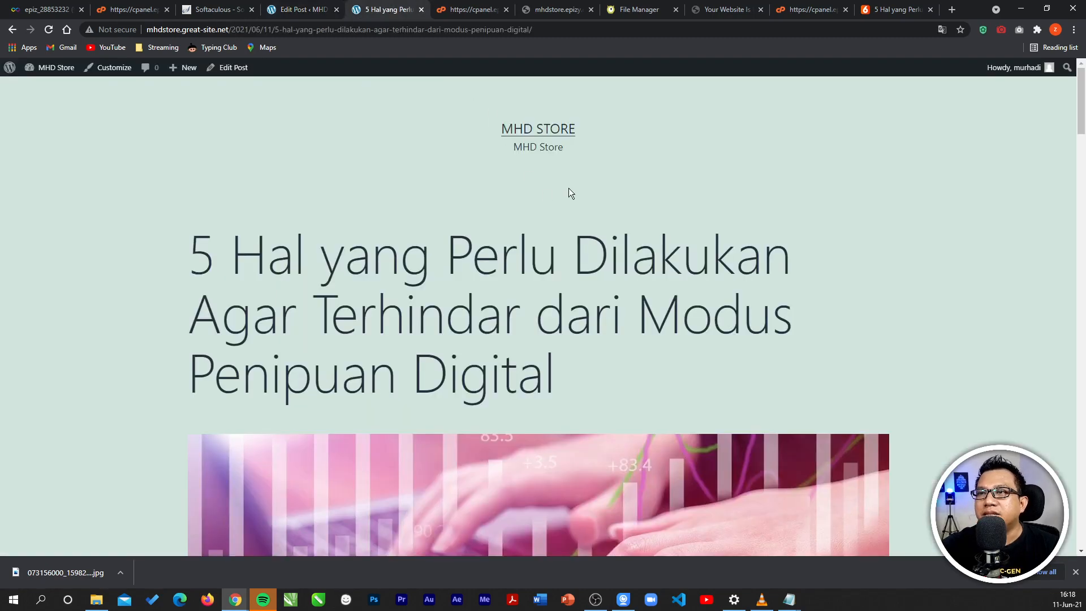
{"action": "scroll", "coordinate": [515, 318], "scroll_direction": "down", "scroll_amount": 8}
{"action": "scroll", "coordinate": [430, 284], "scroll_direction": "up", "scroll_amount": 8}
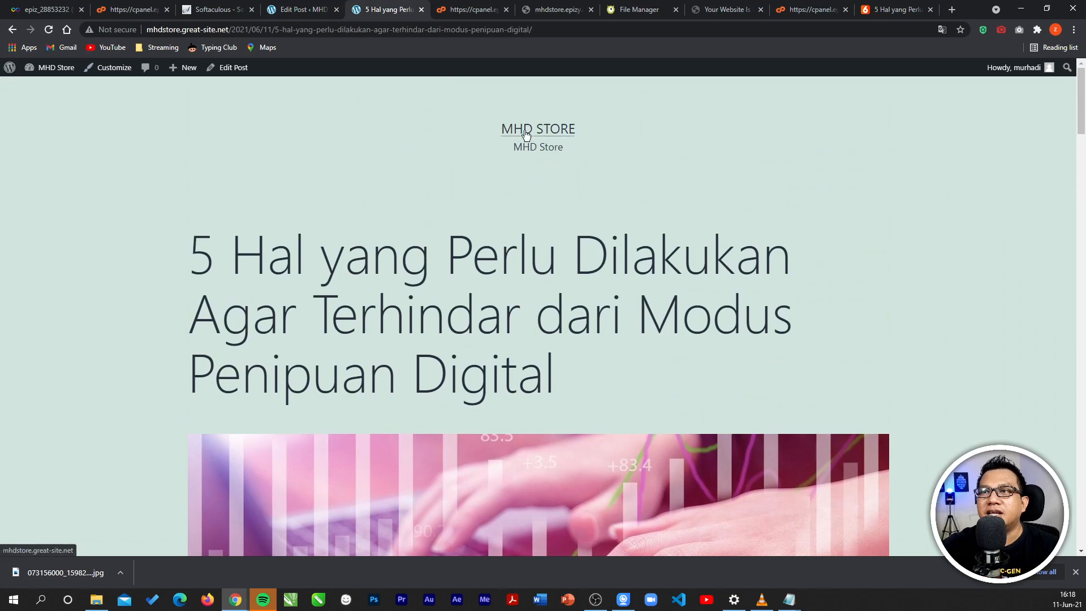
{"action": "left_click", "coordinate": [526, 135]}
{"action": "scroll", "coordinate": [449, 201], "scroll_direction": "down", "scroll_amount": 8}
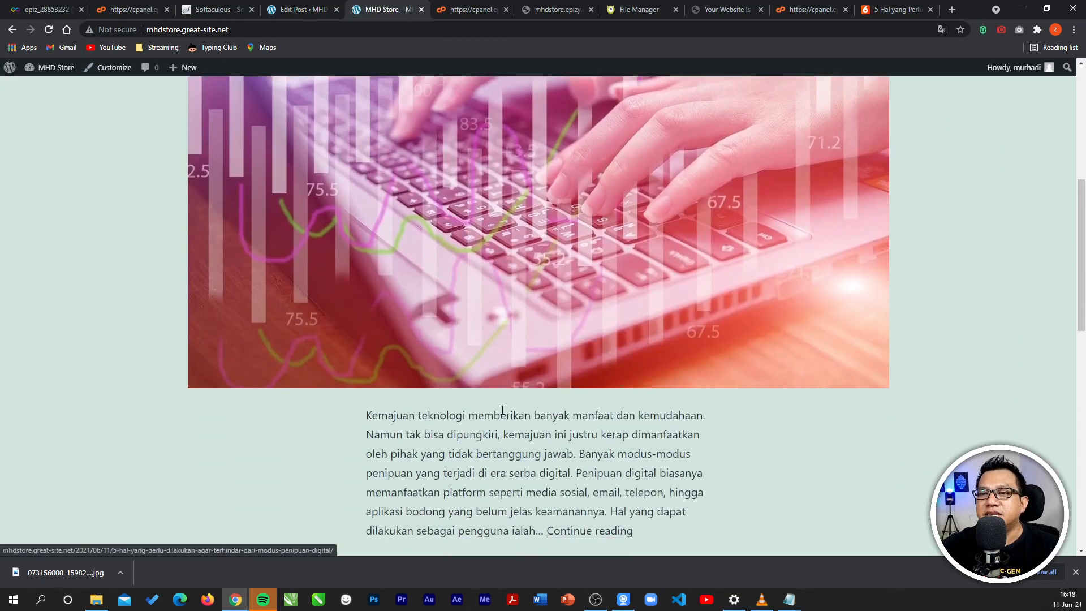
{"action": "scroll", "coordinate": [502, 410], "scroll_direction": "down", "scroll_amount": 3}
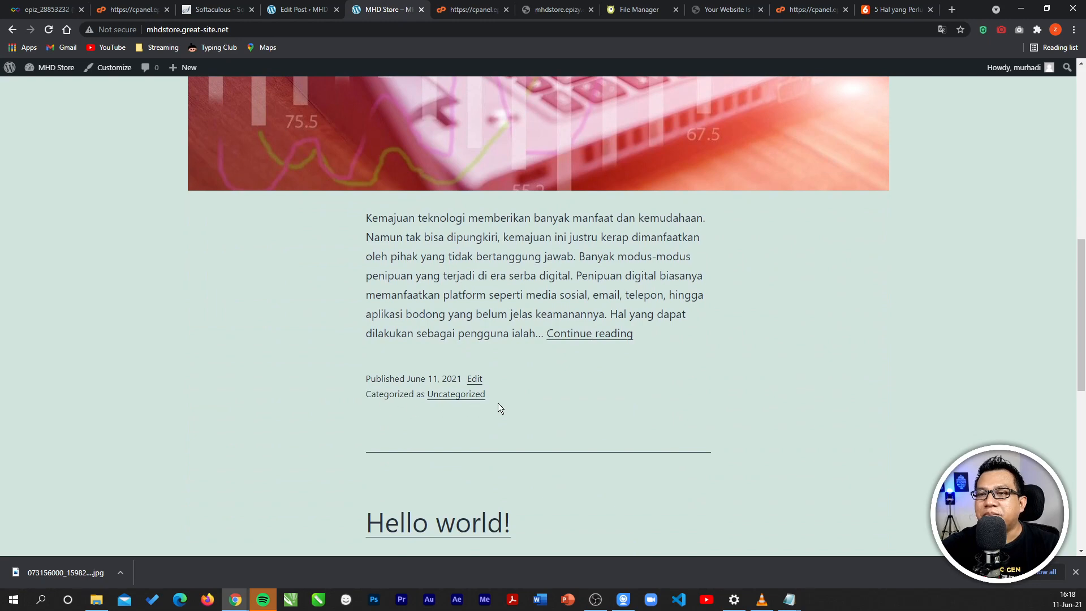
- Update the post with its category change and reload the home page to check the category line
{"action": "left_click", "coordinate": [300, 8]}
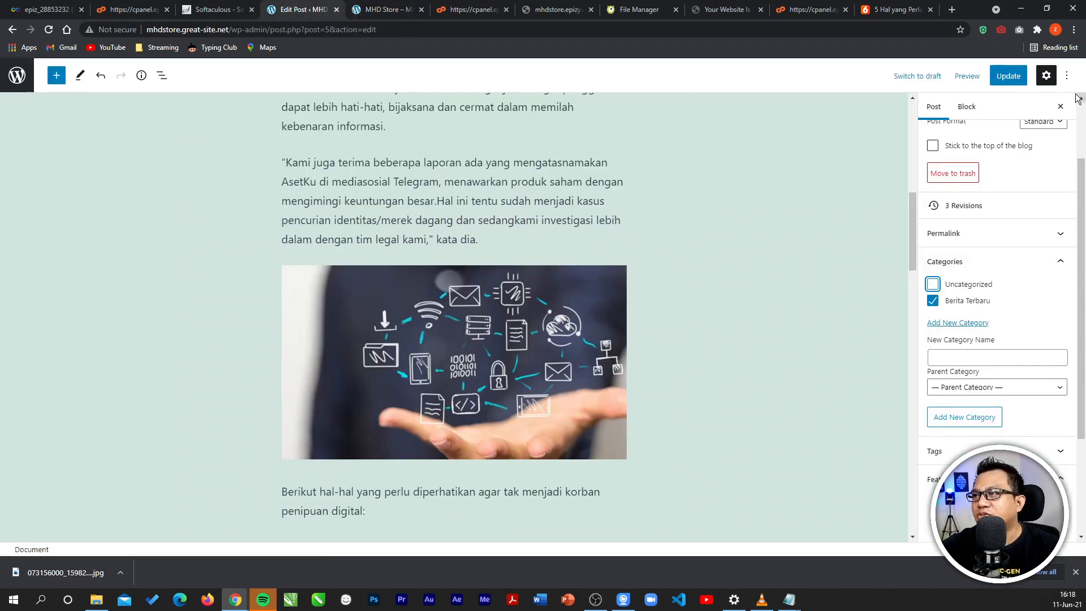
{"action": "left_click", "coordinate": [1014, 77]}
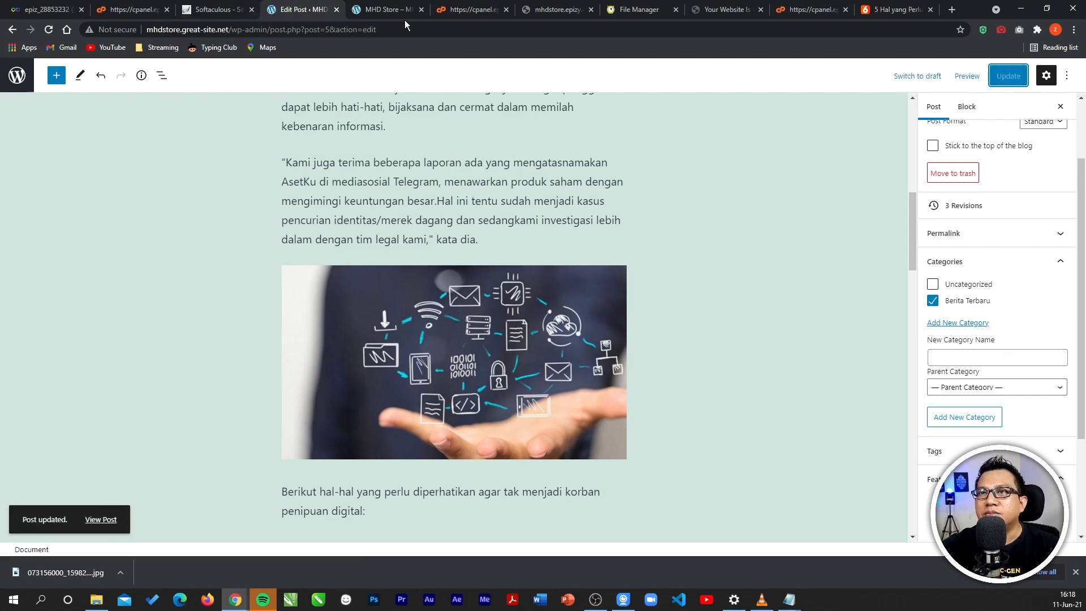
{"action": "left_click", "coordinate": [392, 12]}
{"action": "left_click", "coordinate": [46, 33]}
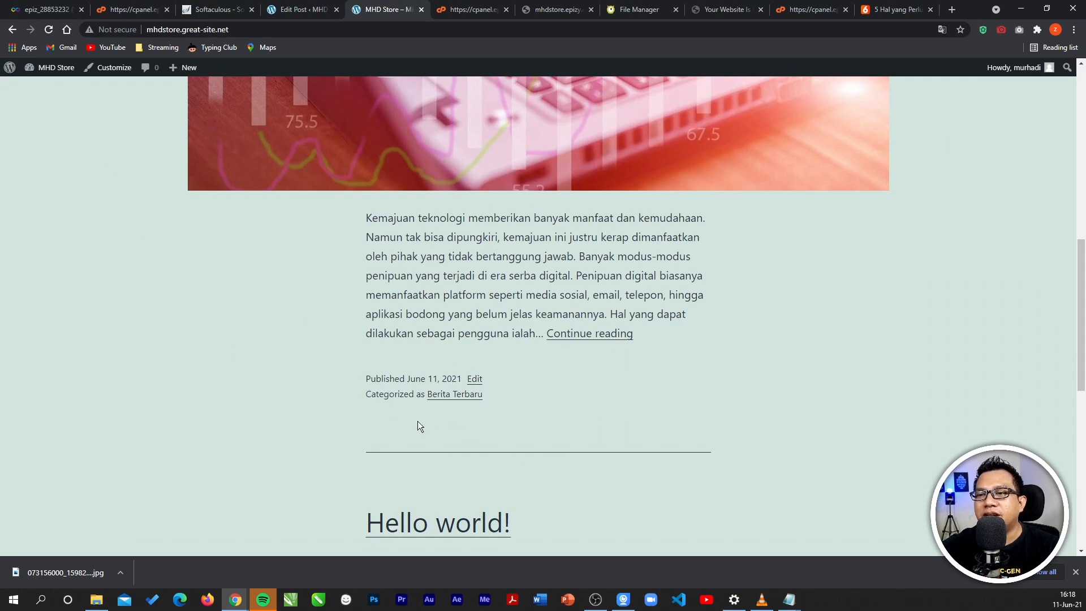
- Open the Berita Terbaru category page from the post's category link, look through its listing, and return to the home page
{"action": "left_click", "coordinate": [461, 396]}
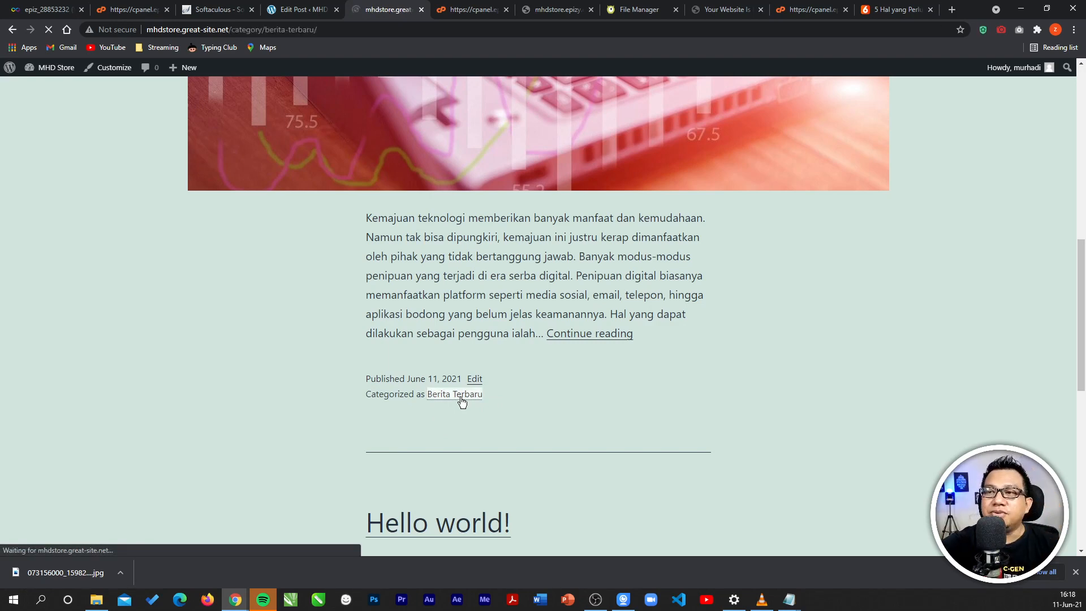
{"action": "scroll", "coordinate": [640, 371], "scroll_direction": "down", "scroll_amount": 14}
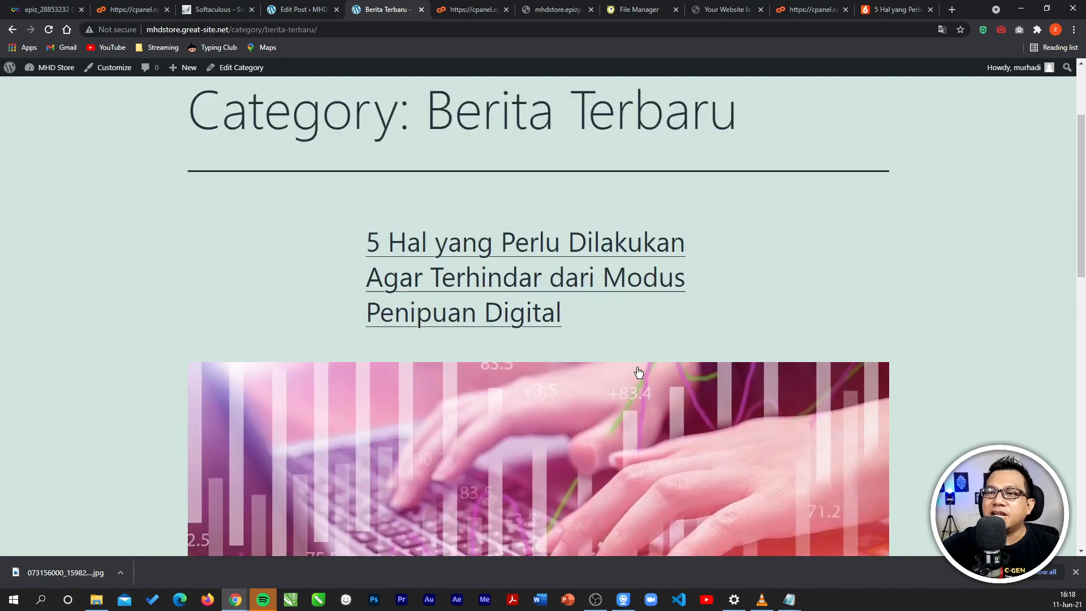
{"action": "scroll", "coordinate": [638, 421], "scroll_direction": "up", "scroll_amount": 15}
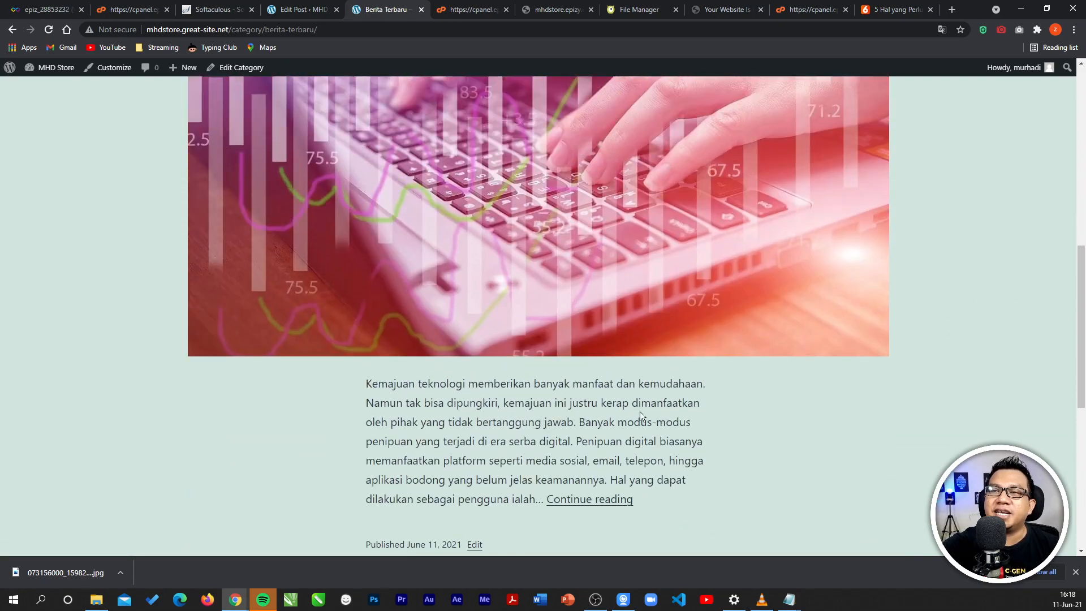
{"action": "left_click", "coordinate": [12, 29]}
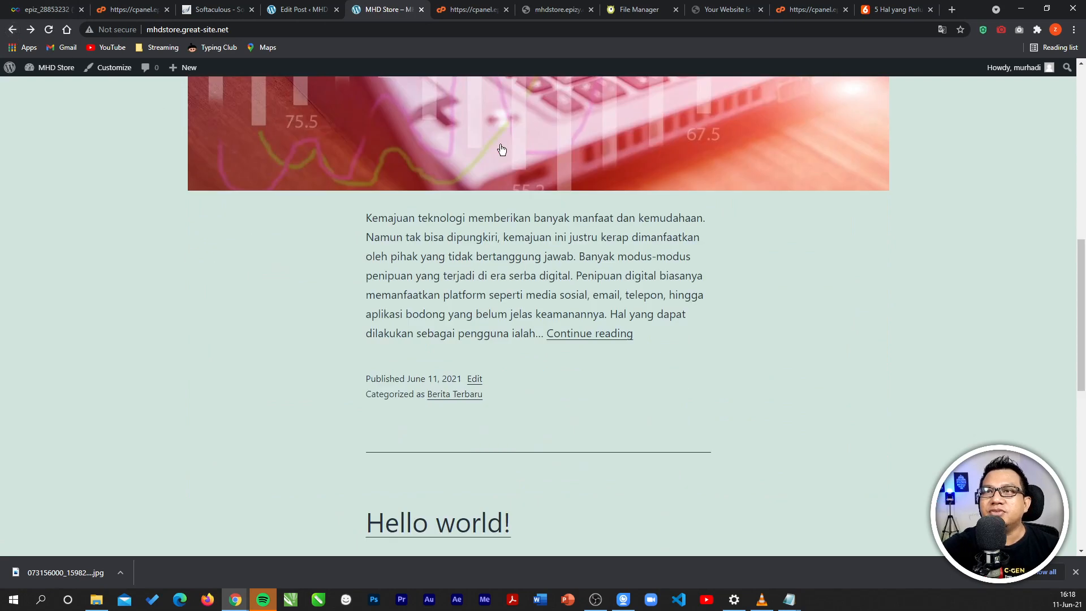
- Return to the post editor and review the post's title, text, in-text image and category settings
{"action": "scroll", "coordinate": [670, 328], "scroll_direction": "up", "scroll_amount": 5}
{"action": "scroll", "coordinate": [671, 328], "scroll_direction": "up", "scroll_amount": 1}
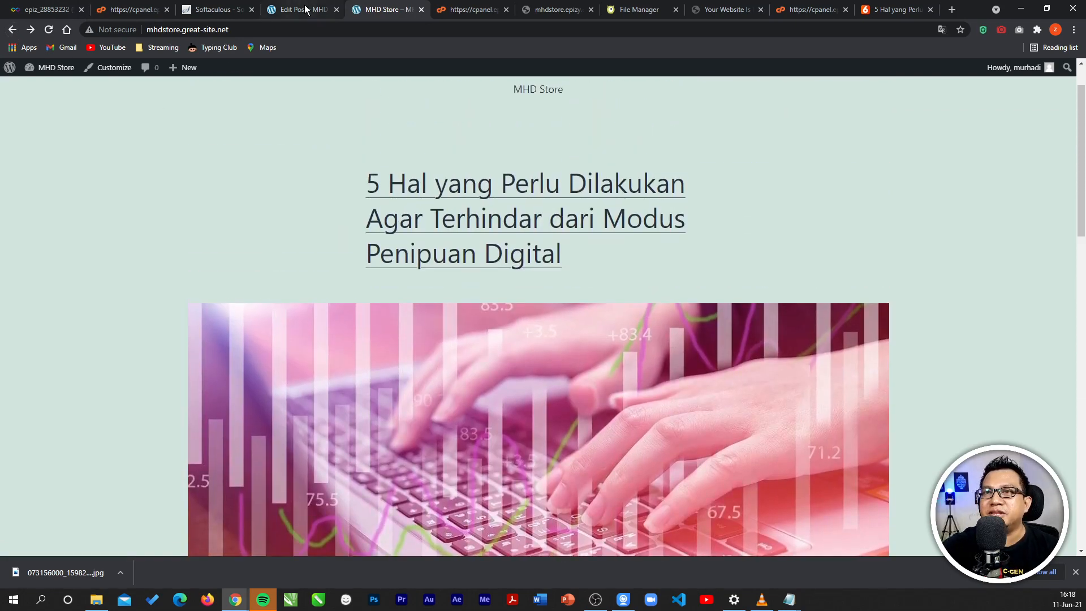
{"action": "left_click", "coordinate": [302, 10]}
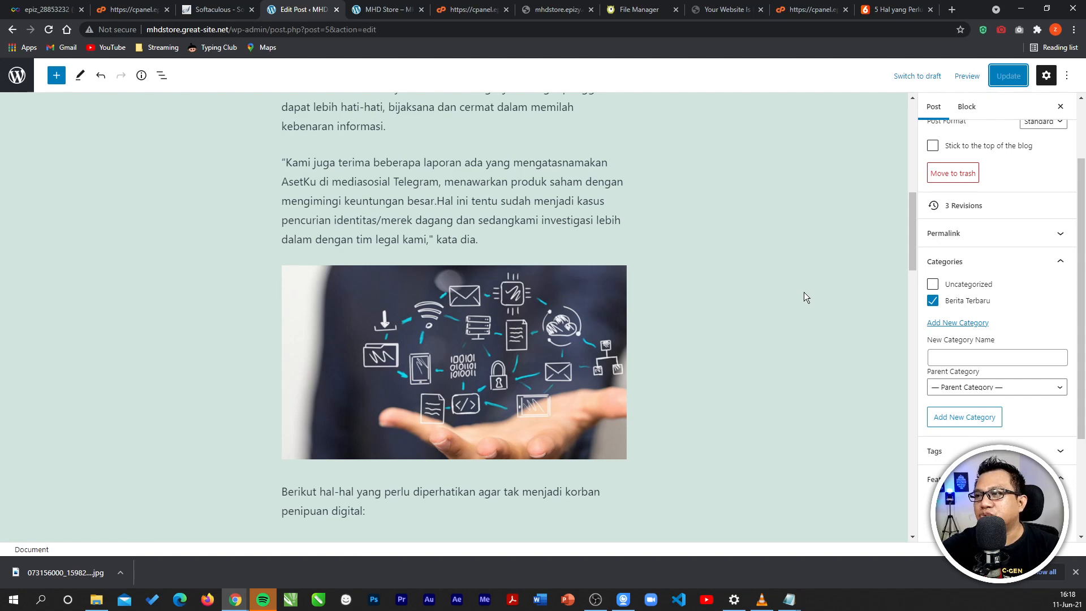
{"action": "left_click_drag", "start_coordinate": [1082, 292], "coordinate": [1085, 233]}
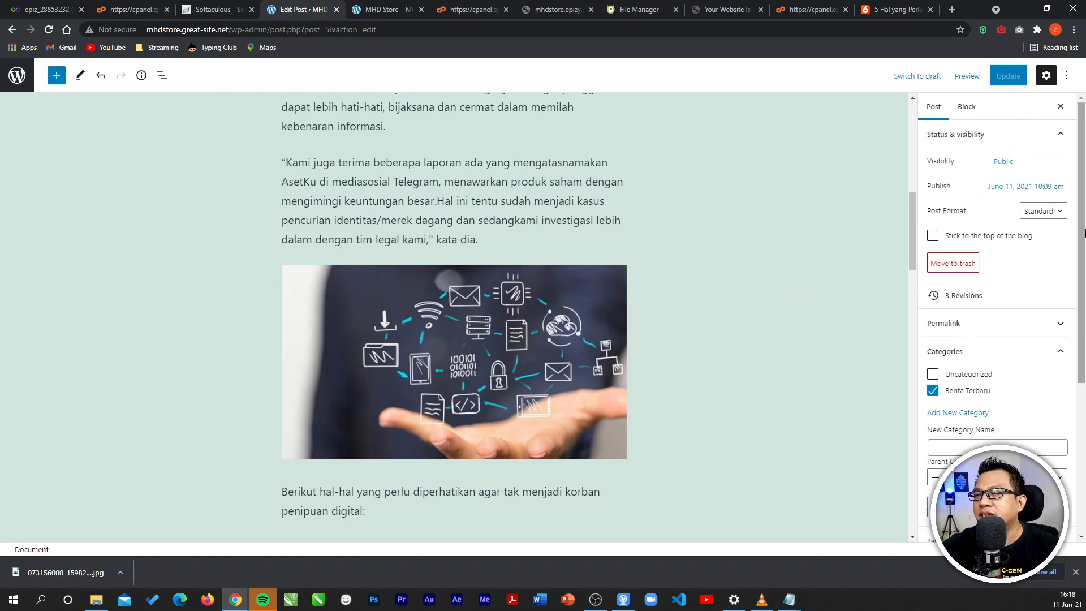
{"action": "scroll", "coordinate": [660, 232], "scroll_direction": "up", "scroll_amount": 9}
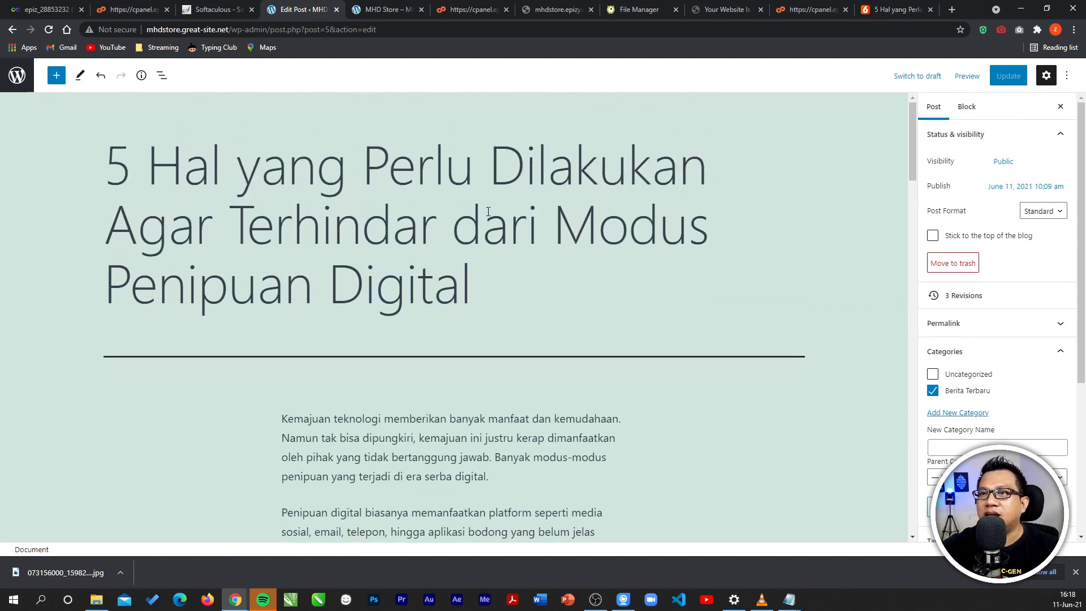
{"action": "scroll", "coordinate": [488, 263], "scroll_direction": "down", "scroll_amount": 4}
{"action": "left_click", "coordinate": [473, 286]}
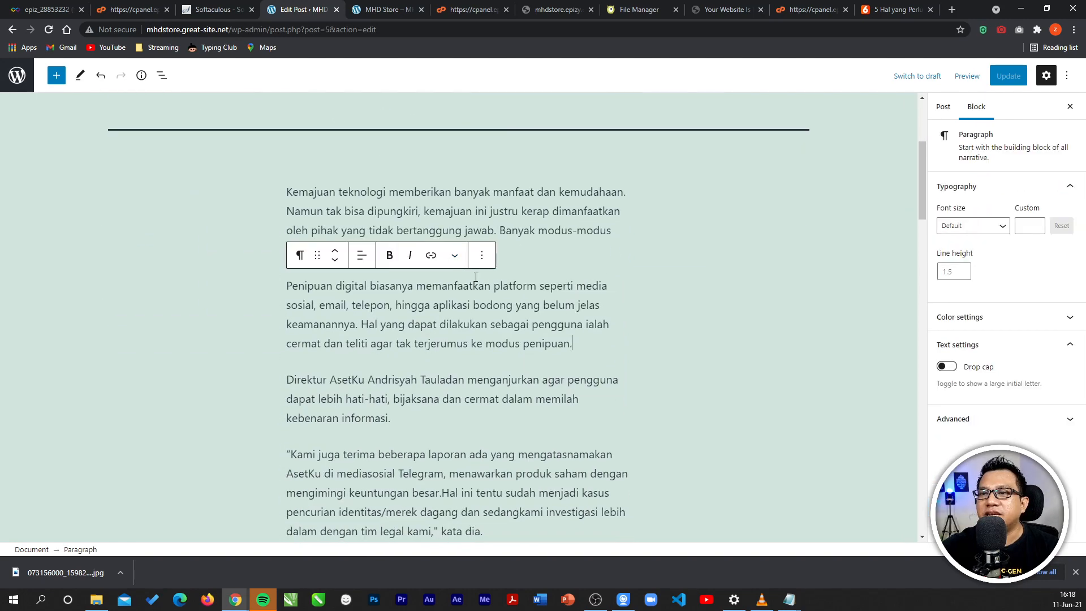
{"action": "scroll", "coordinate": [667, 283], "scroll_direction": "down", "scroll_amount": 4}
{"action": "scroll", "coordinate": [667, 286], "scroll_direction": "down", "scroll_amount": 3}
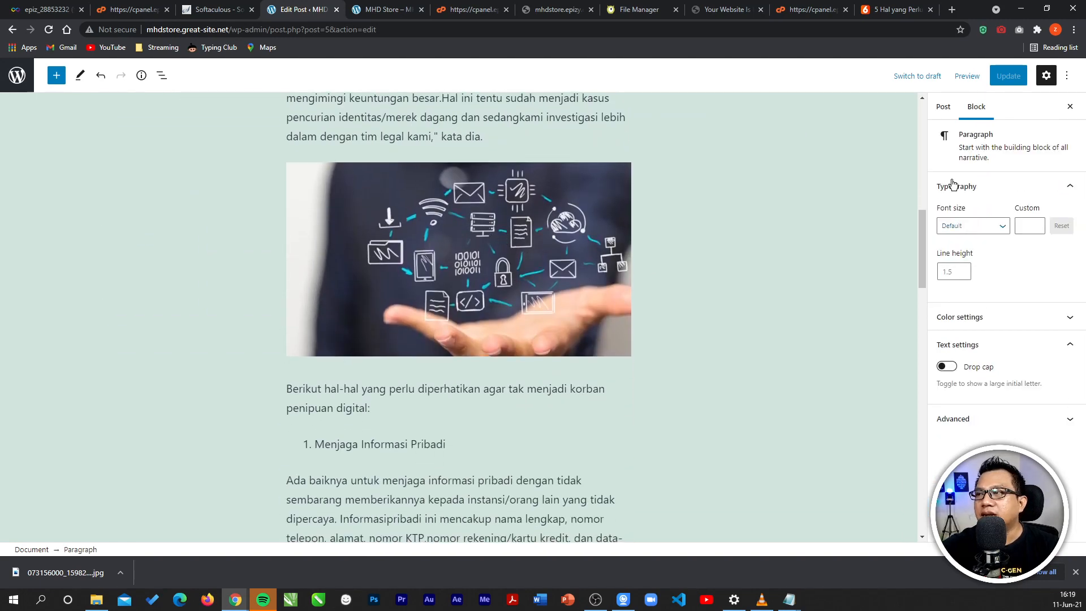
{"action": "left_click", "coordinate": [942, 105]}
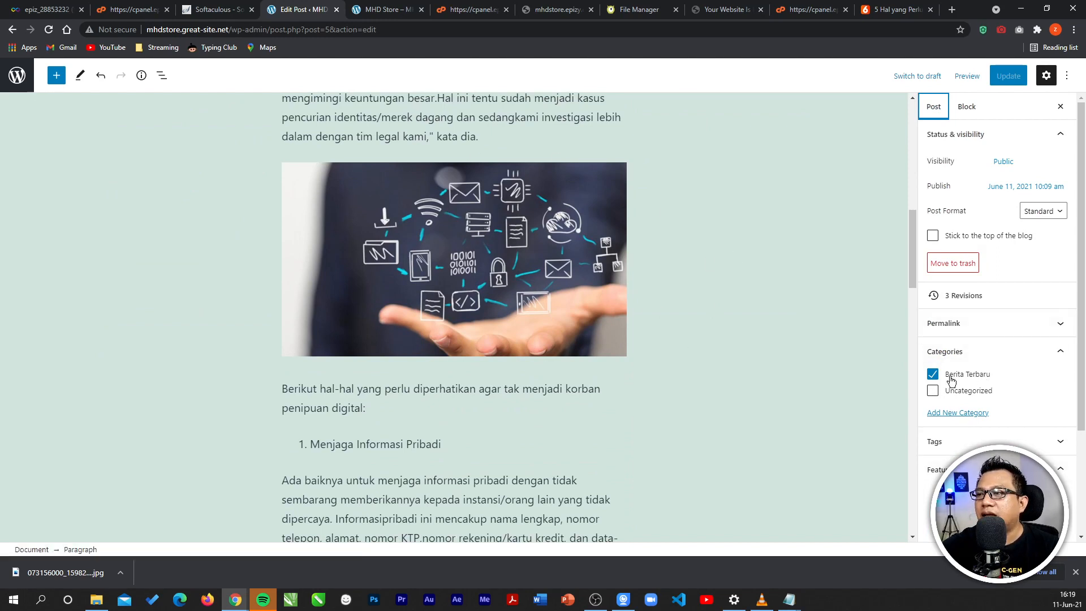
{"action": "scroll", "coordinate": [753, 308], "scroll_direction": "up", "scroll_amount": 3}
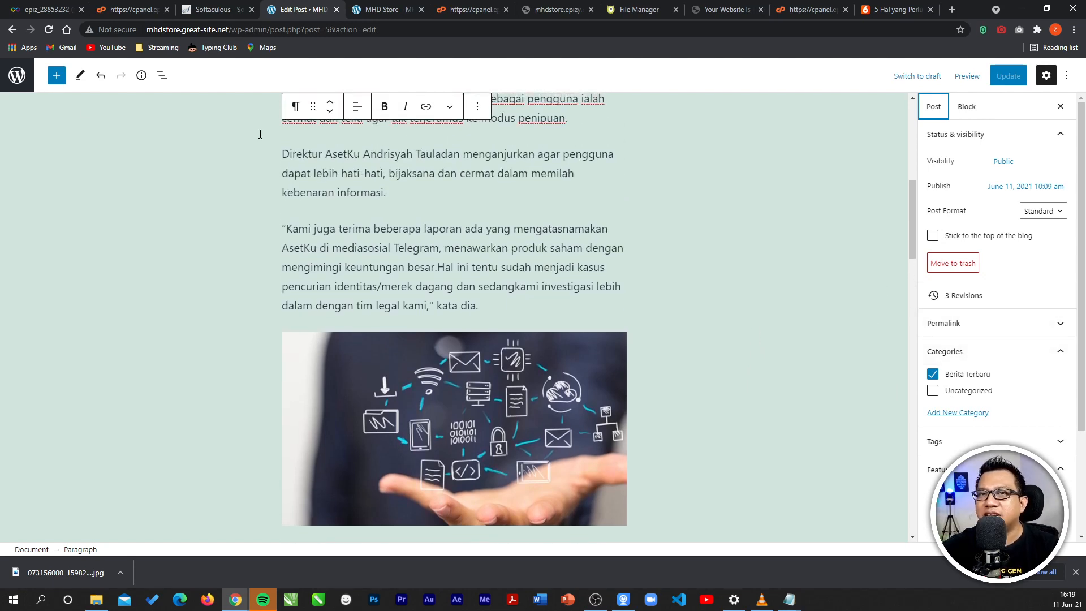
- Leave the post editor and open the list of all pages in the site's admin area
{"action": "left_click", "coordinate": [9, 79]}
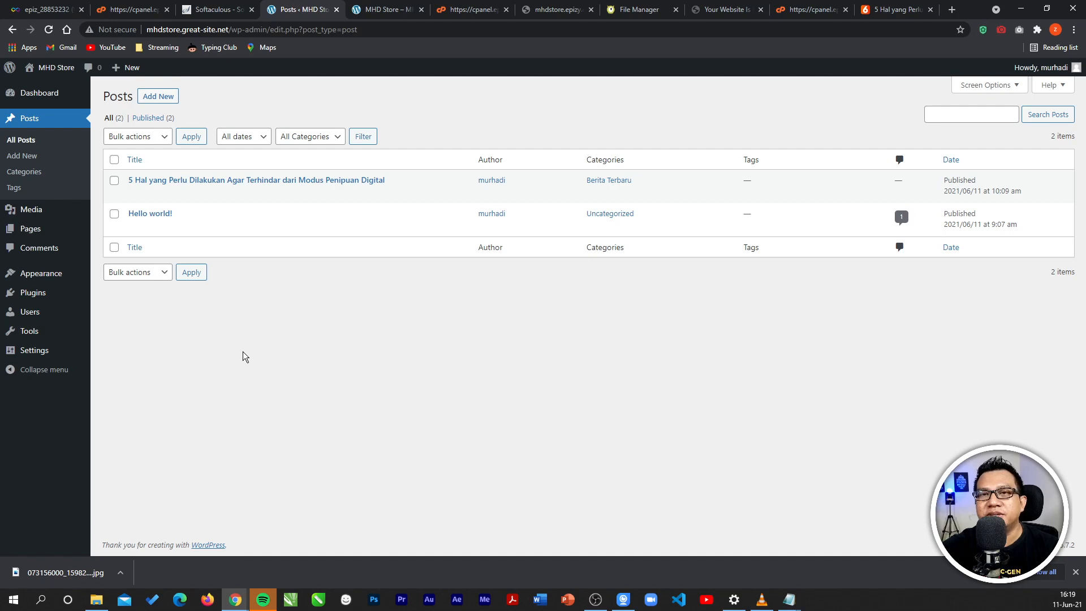
{"action": "mouse_move", "coordinate": [58, 232]}
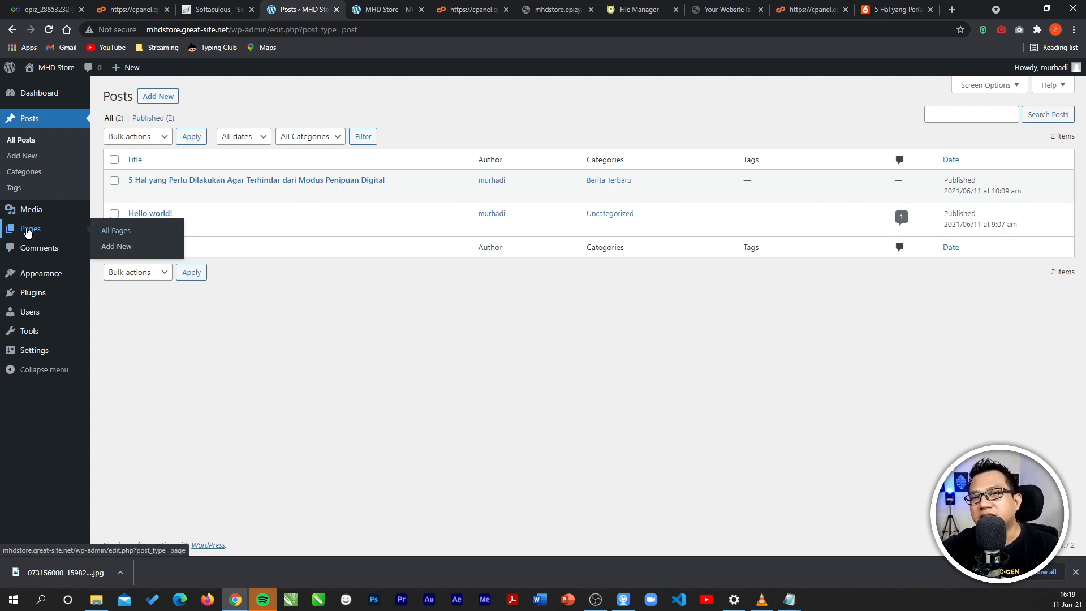
{"action": "left_click", "coordinate": [115, 231]}
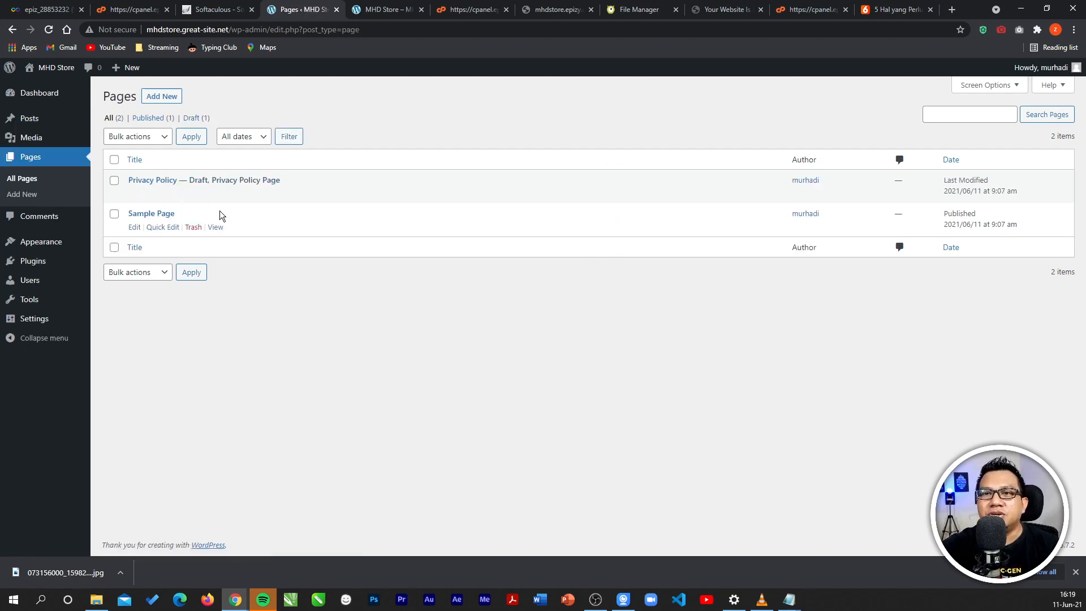
- Open the published Sample Page in a separate browser tab and look through it from heading to footer
{"action": "mouse_move", "coordinate": [236, 199]}
{"action": "mouse_move", "coordinate": [128, 225]}
{"action": "right_click", "coordinate": [217, 228]}
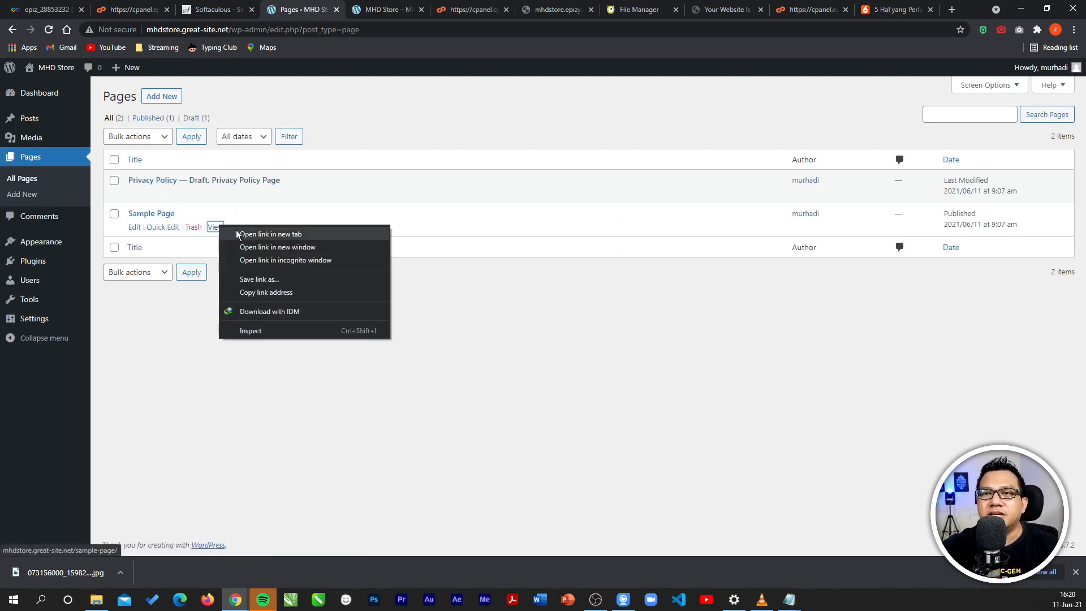
{"action": "left_click", "coordinate": [244, 234]}
{"action": "left_click", "coordinate": [365, 11]}
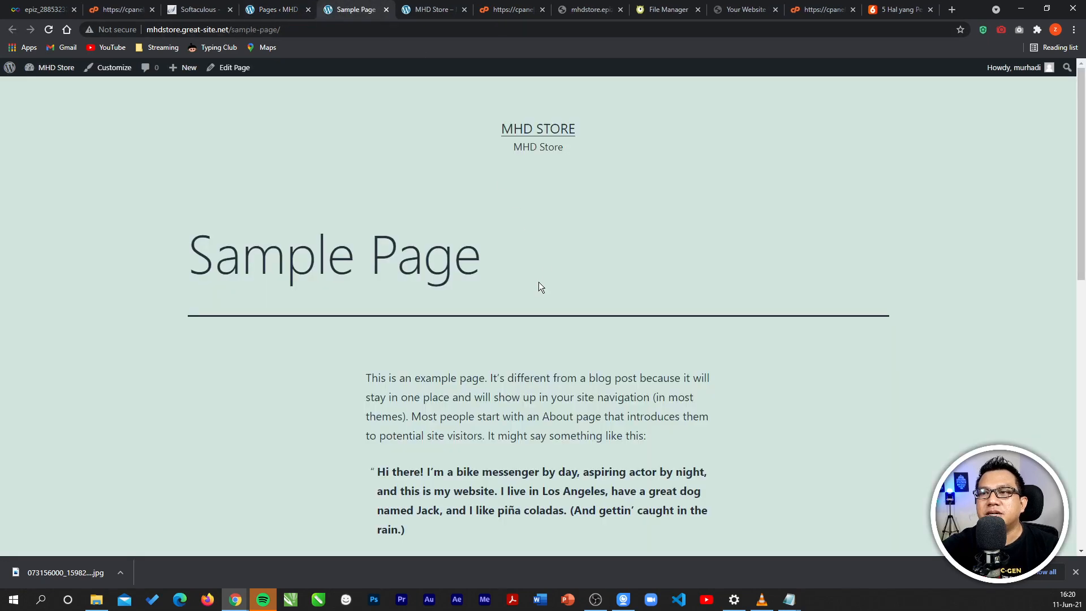
{"action": "scroll", "coordinate": [528, 416], "scroll_direction": "down", "scroll_amount": 10}
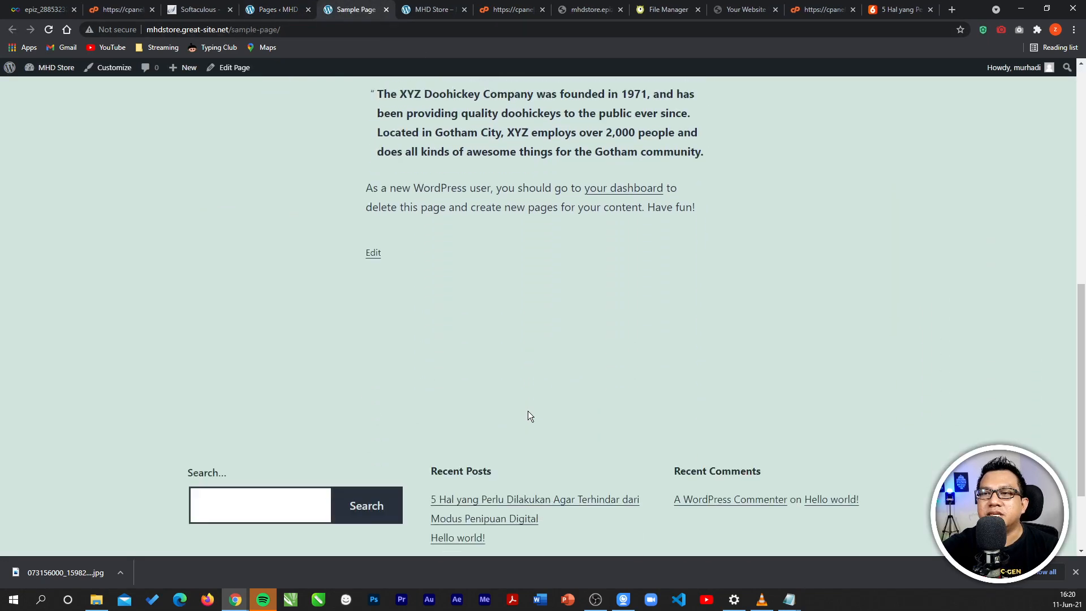
{"action": "scroll", "coordinate": [529, 413], "scroll_direction": "up", "scroll_amount": 10}
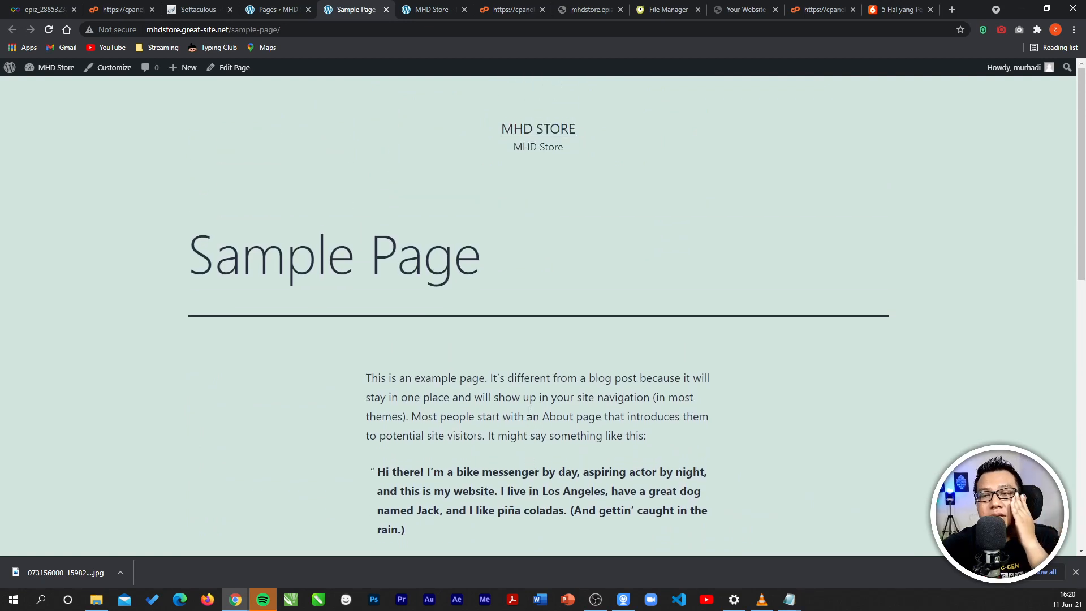
- Return to the pages list and start a new page titled "Pedoman Media Siber"
{"action": "left_click", "coordinate": [274, 10]}
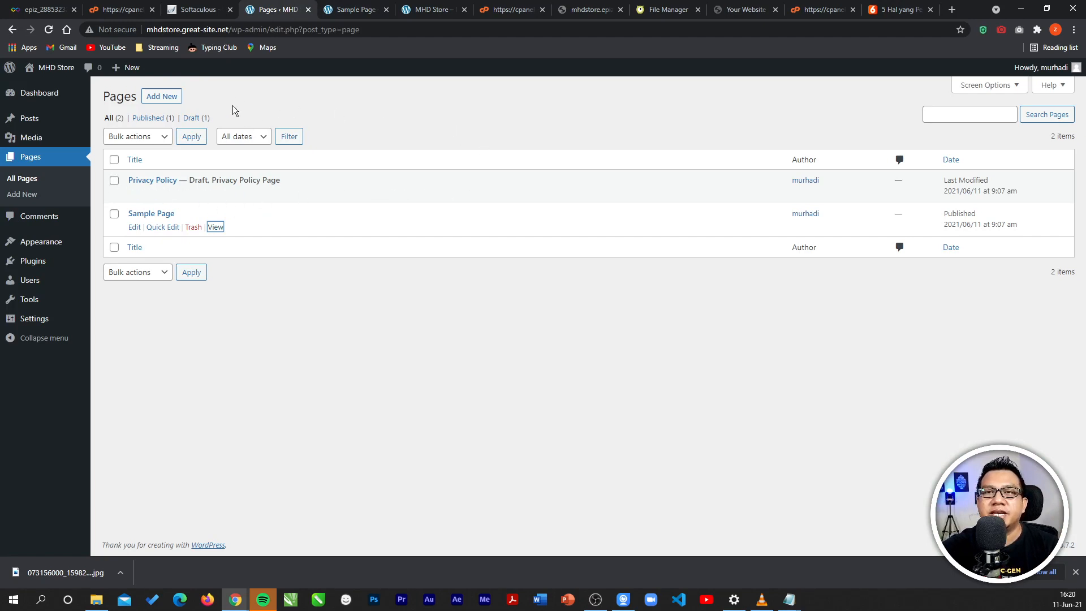
{"action": "left_click", "coordinate": [162, 97]}
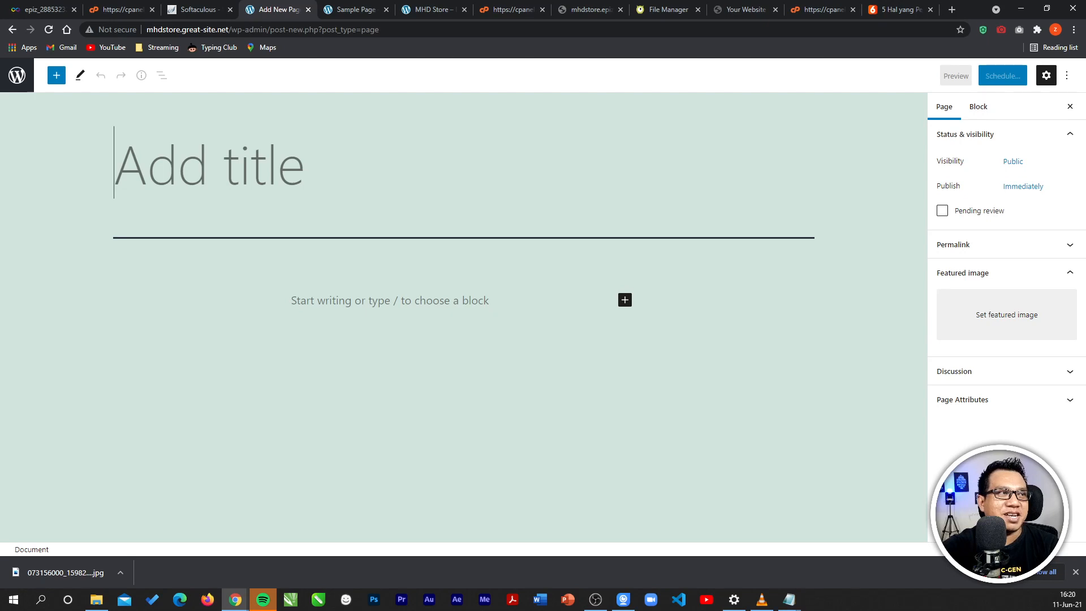
{"action": "key", "text": "super+e"}
{"action": "key", "text": "alt+Tab"}
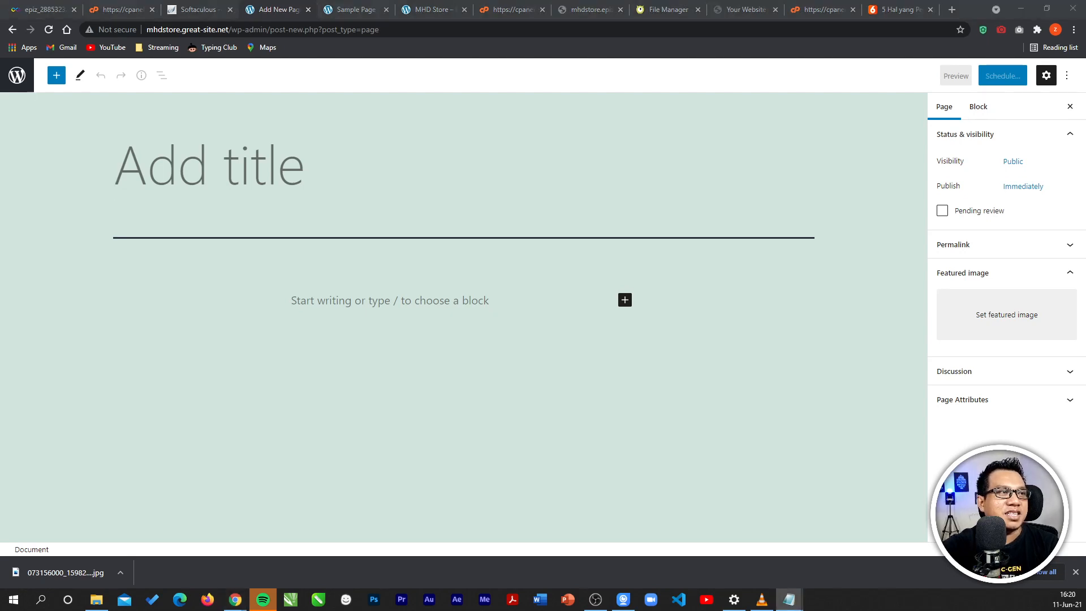
{"action": "left_click", "coordinate": [145, 149]}
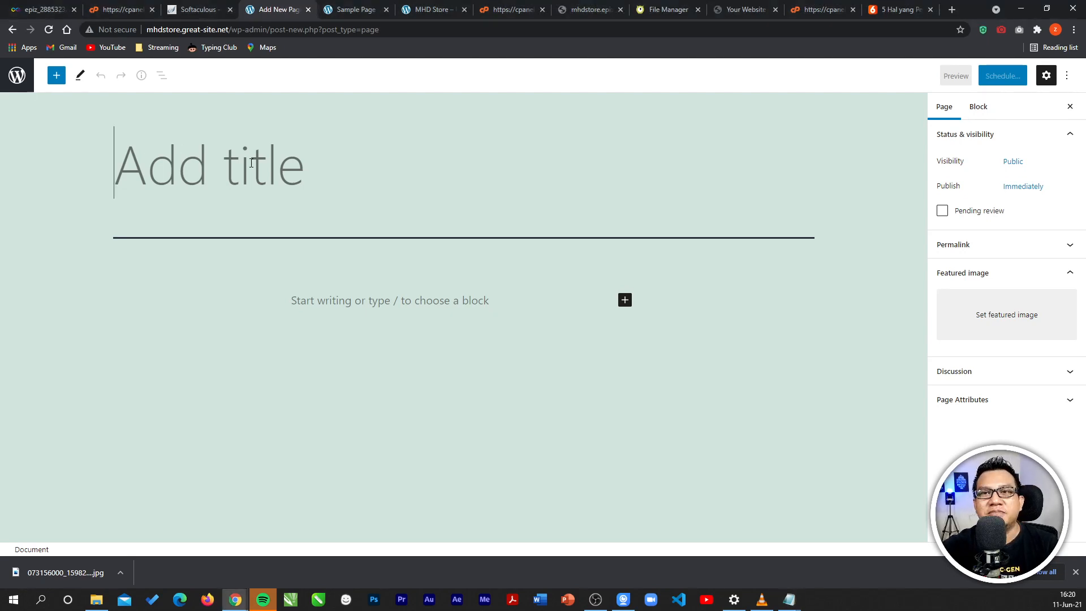
{"action": "type", "text": "Pedoman Media Siber"}
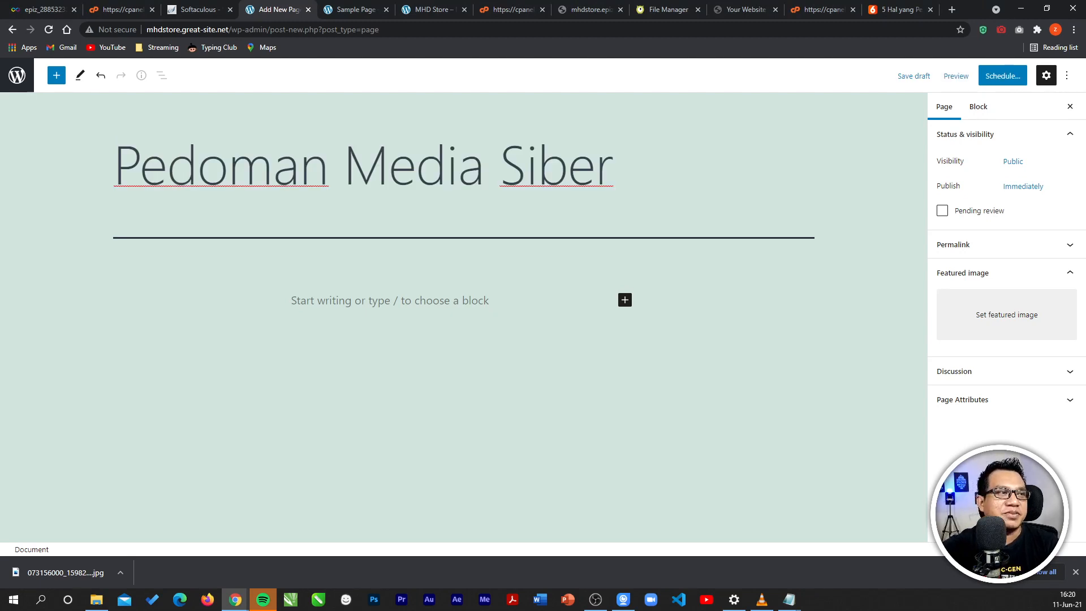
- Copy the prepared guideline text from the other window and paste it into the new page's body
{"action": "key", "text": "alt+Tab"}
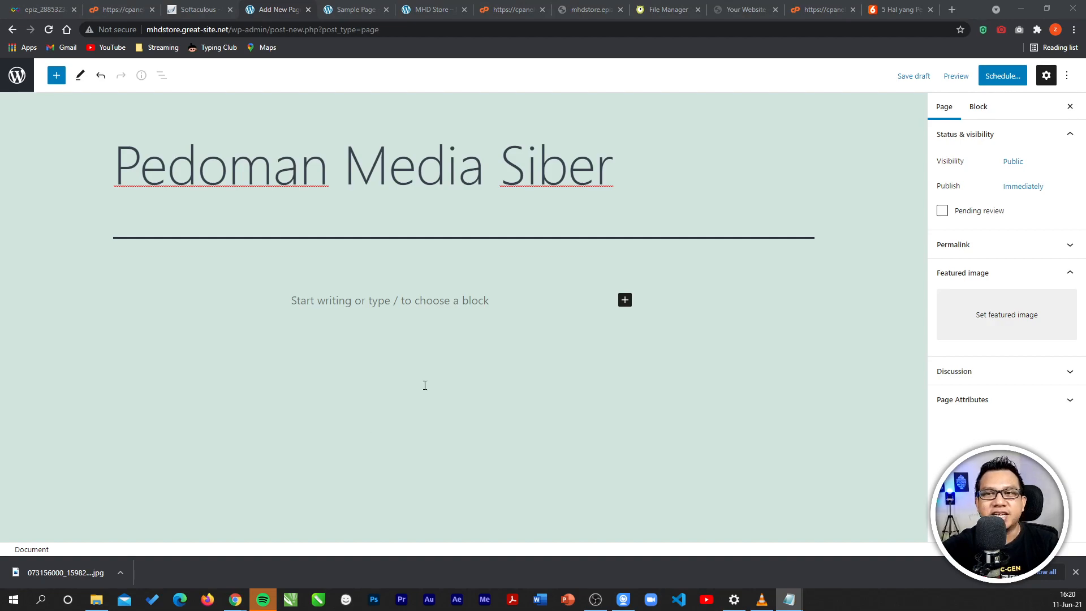
{"action": "left_click", "coordinate": [420, 291]}
{"action": "key", "text": "ctrl+v"}
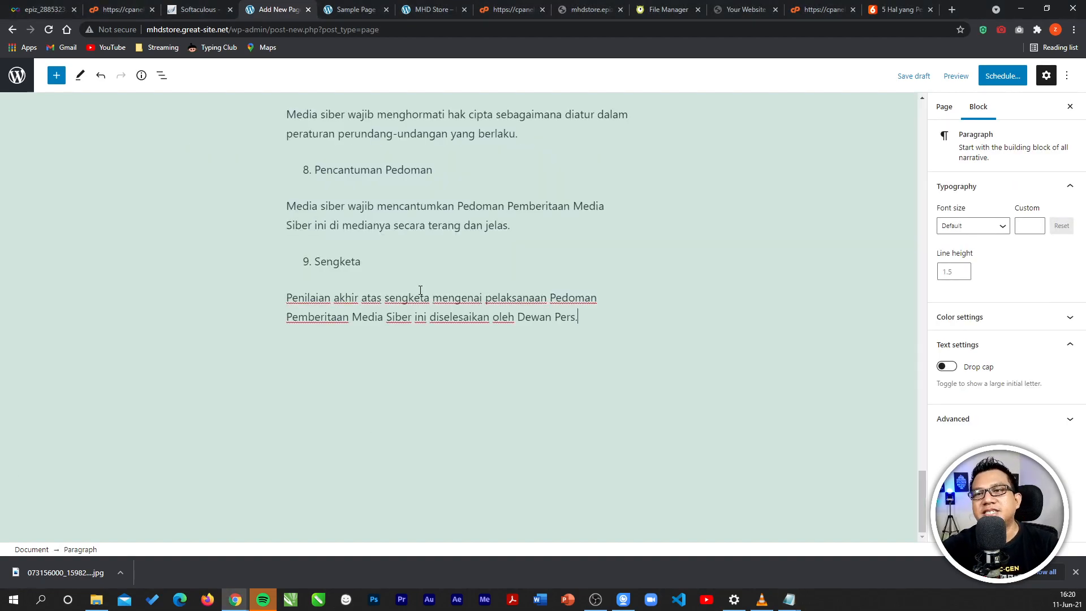
{"action": "scroll", "coordinate": [453, 390], "scroll_direction": "up", "scroll_amount": 15}
{"action": "scroll", "coordinate": [462, 403], "scroll_direction": "up", "scroll_amount": 15}
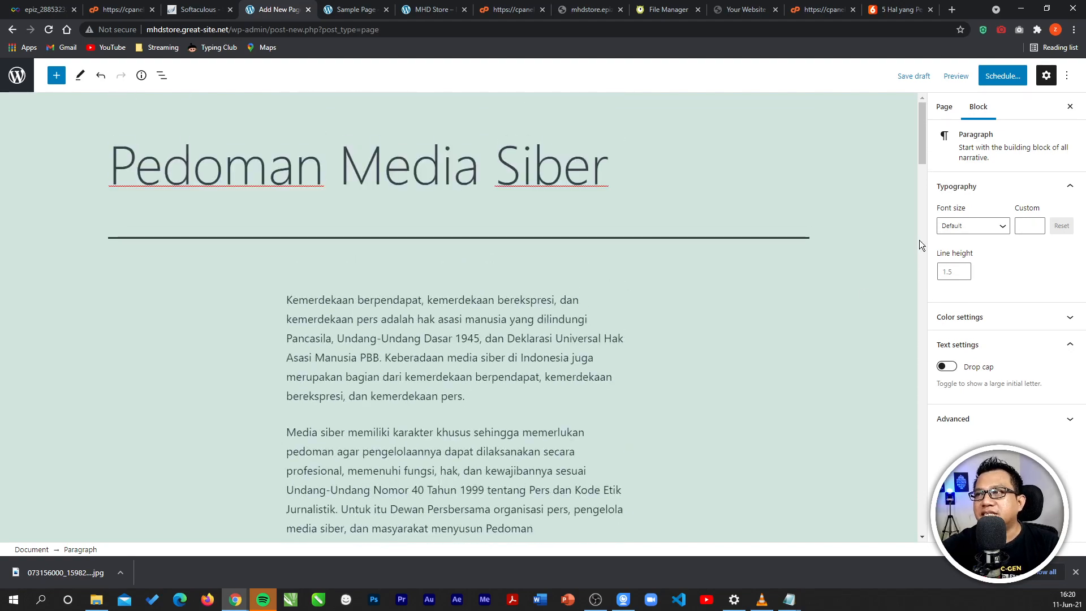
- Set the media library picture of a hand with technology icons as the page's featured image
{"action": "left_click", "coordinate": [943, 106]}
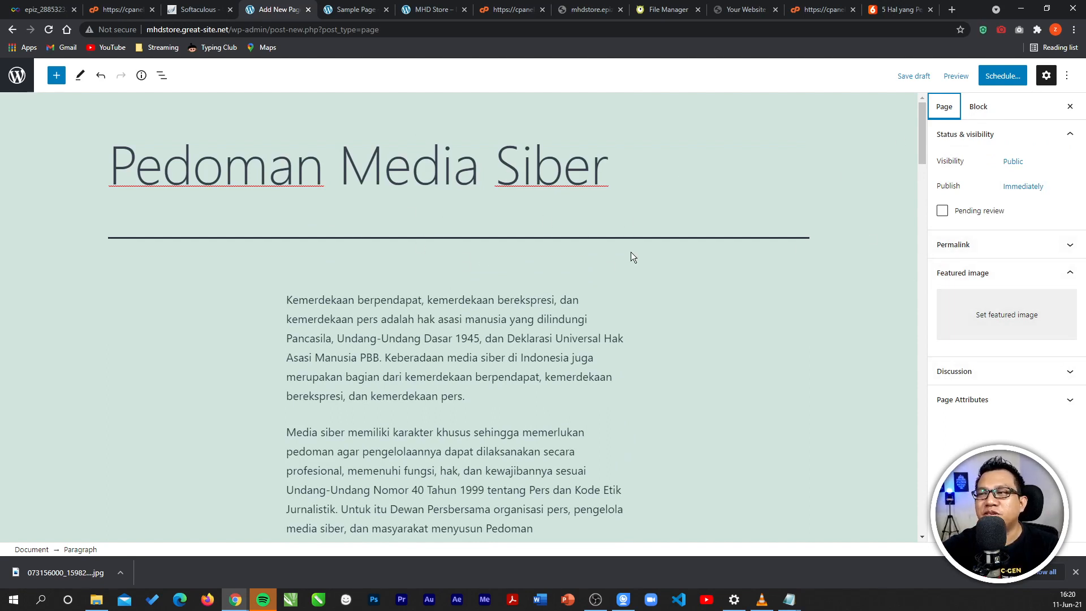
{"action": "left_click", "coordinate": [971, 324]}
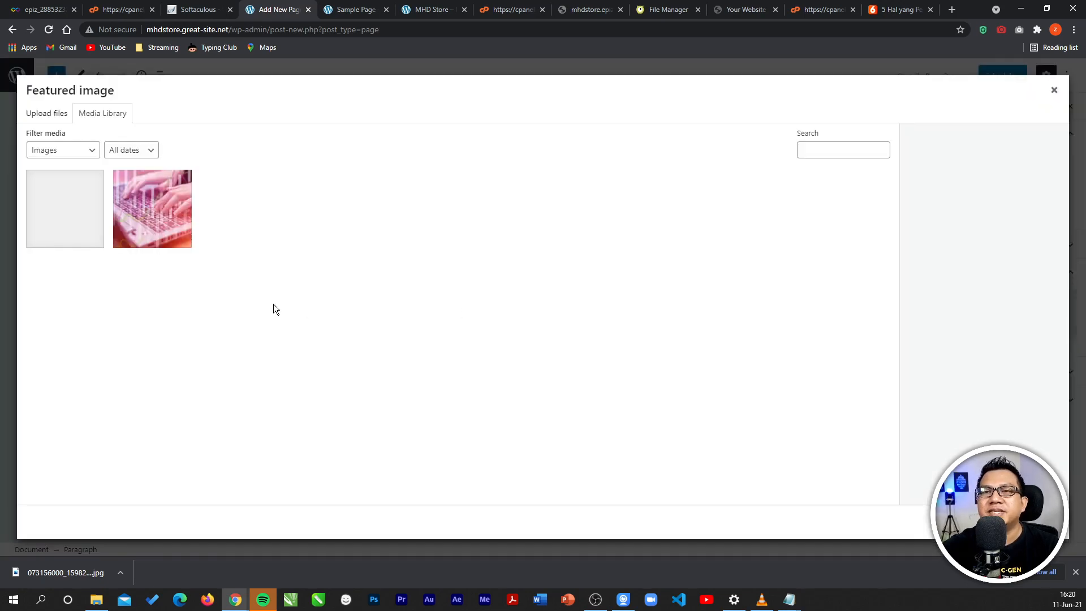
{"action": "left_click", "coordinate": [165, 215]}
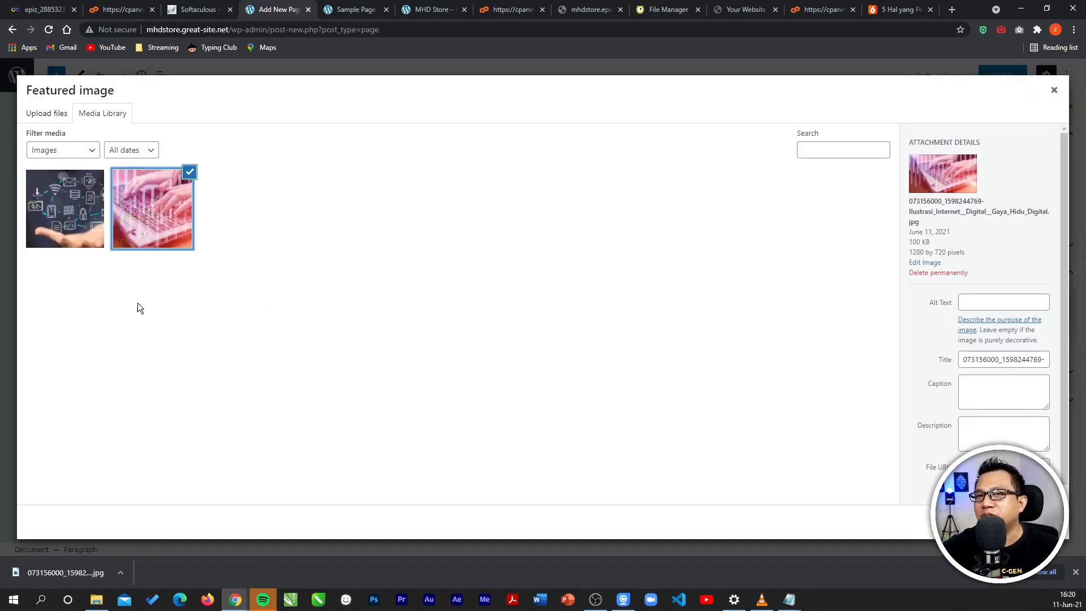
{"action": "left_click", "coordinate": [91, 229]}
{"action": "left_click", "coordinate": [1020, 522]}
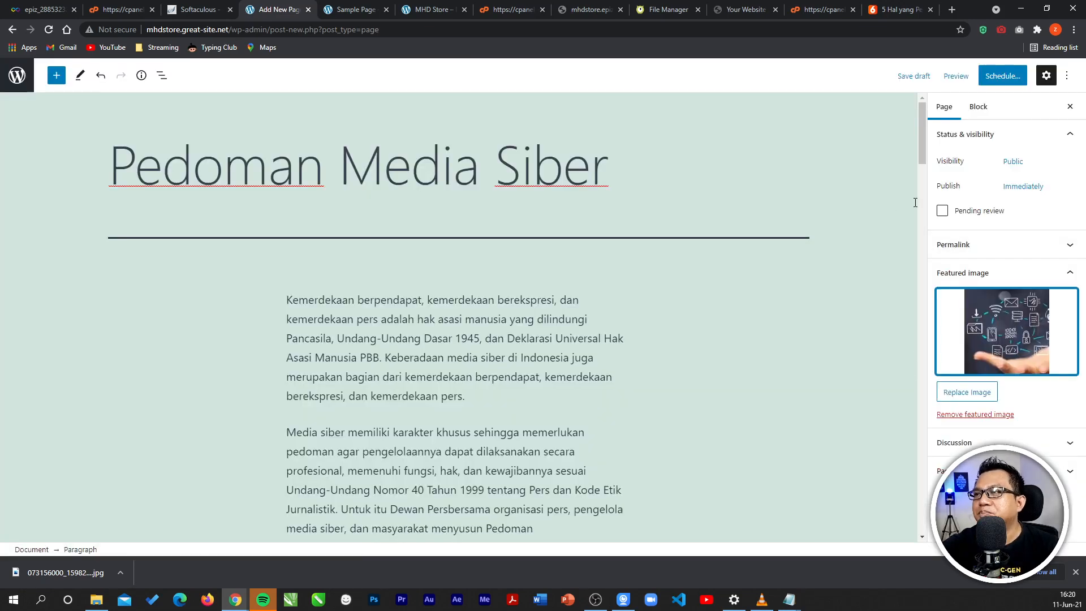
- Publish the Pedoman Media Siber page immediately with public visibility and open it in a separate browser tab
{"action": "left_click", "coordinate": [994, 83]}
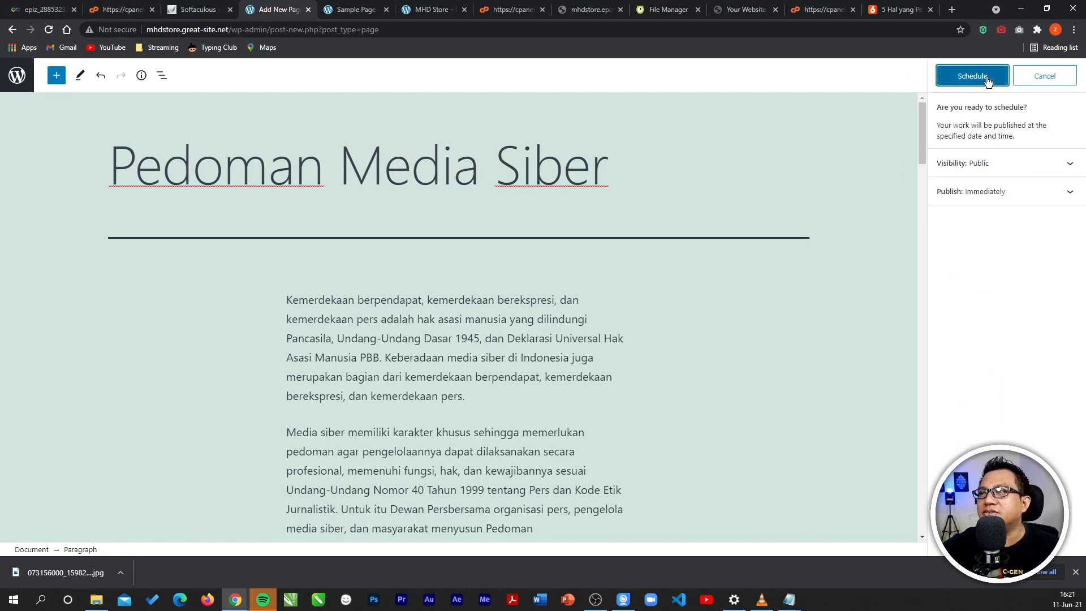
{"action": "left_click", "coordinate": [983, 80]}
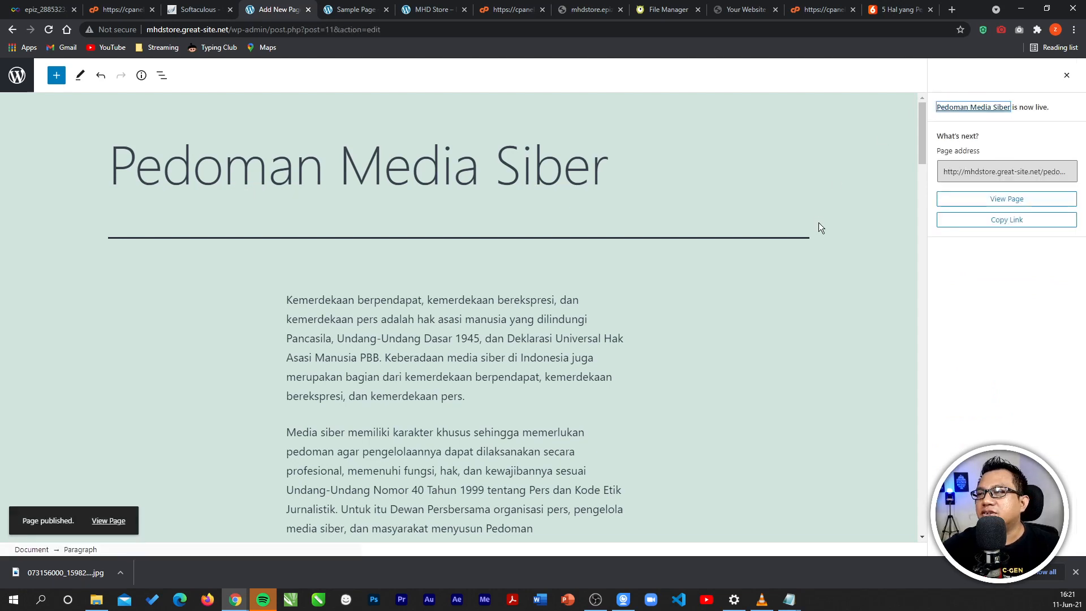
{"action": "right_click", "coordinate": [989, 202]}
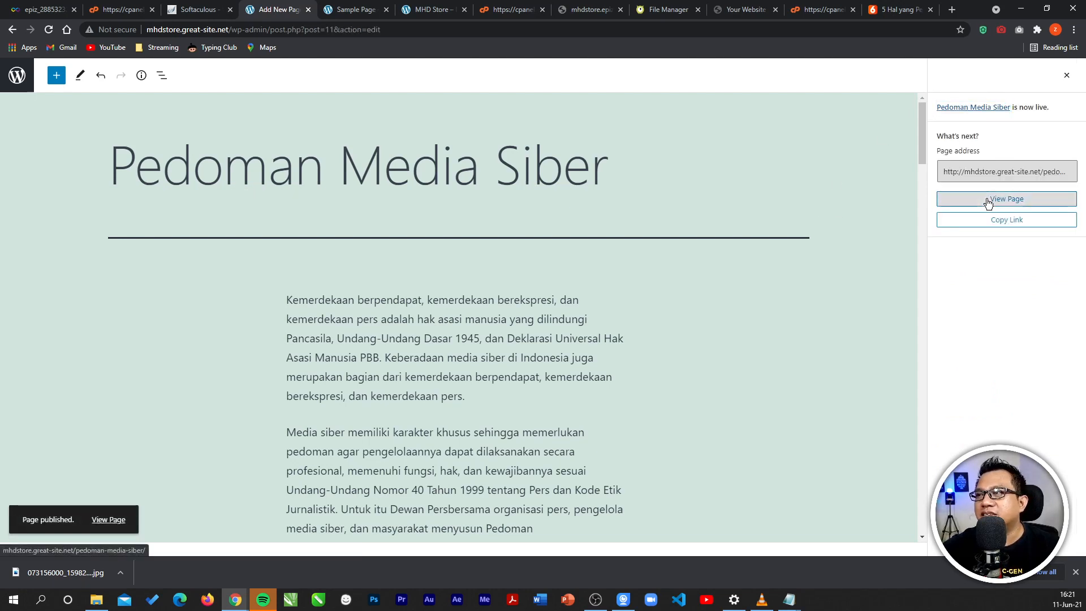
{"action": "left_click", "coordinate": [998, 207]}
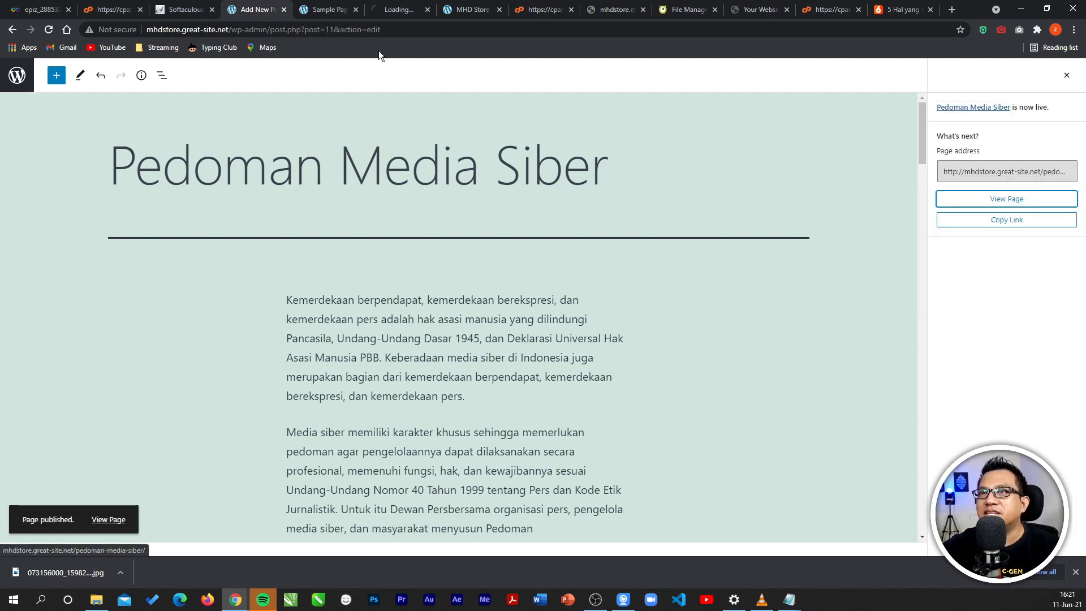
{"action": "left_click", "coordinate": [397, 11]}
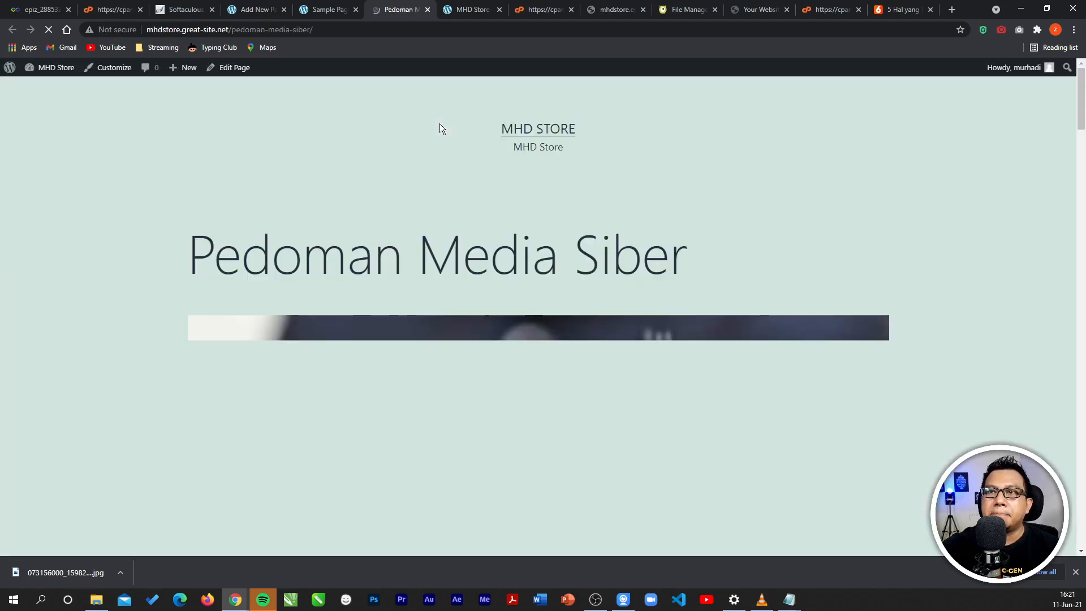
- Look over the published Pedoman Media Siber page and switch back to the open Sample Page
{"action": "scroll", "coordinate": [451, 309], "scroll_direction": "down", "scroll_amount": 12}
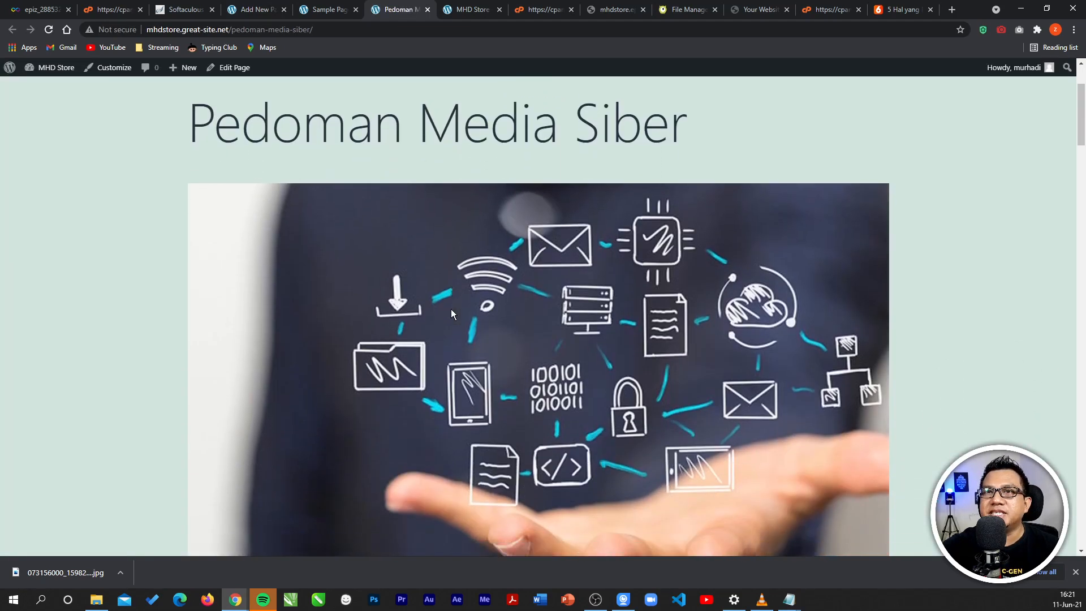
{"action": "scroll", "coordinate": [458, 320], "scroll_direction": "up", "scroll_amount": 12}
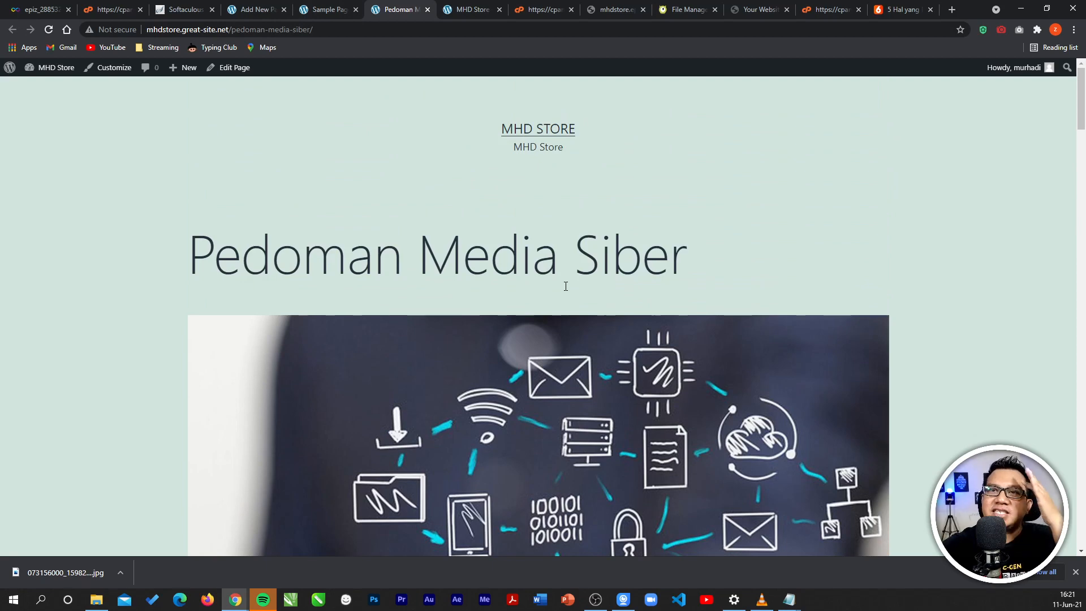
{"action": "left_click", "coordinate": [306, 11]}
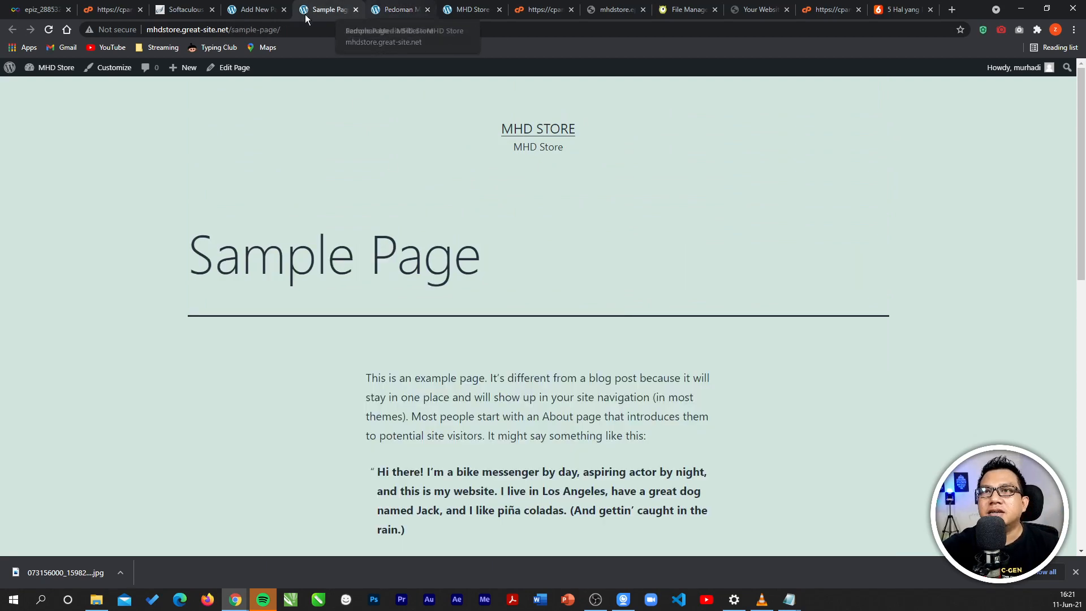
- Look over the posts and footer on the MHD Store front page, and return to the published Pedoman Media Siber page
{"action": "left_click", "coordinate": [519, 131]}
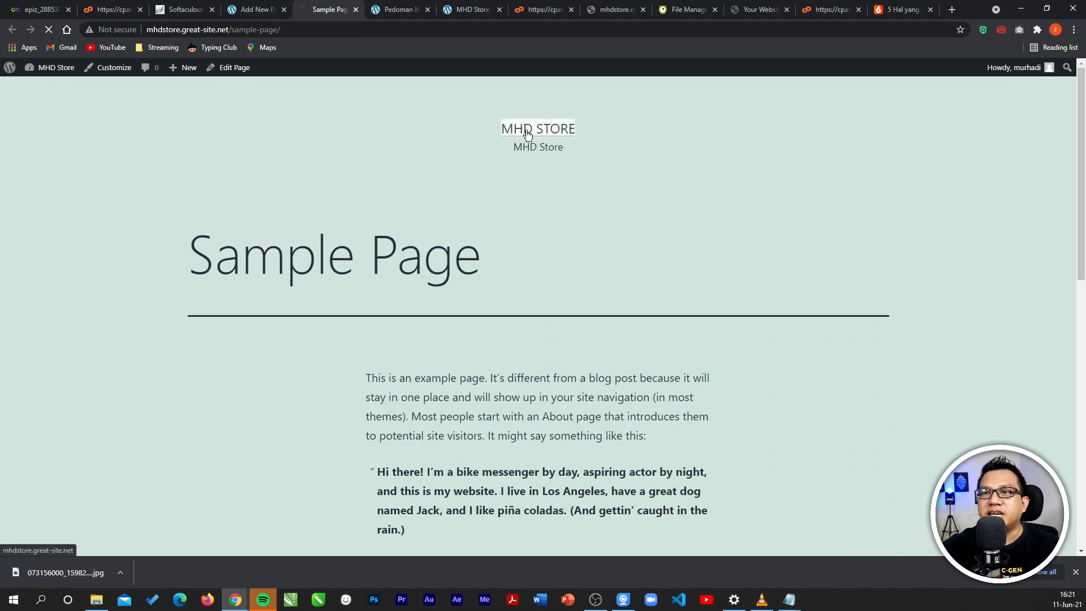
{"action": "scroll", "coordinate": [229, 260], "scroll_direction": "down", "scroll_amount": 20}
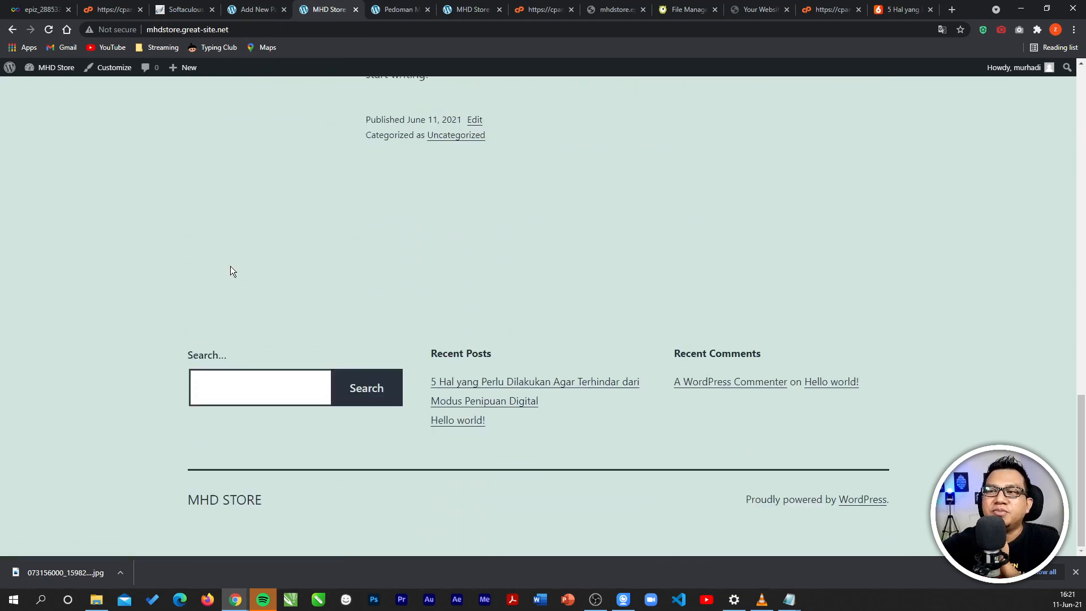
{"action": "scroll", "coordinate": [316, 288], "scroll_direction": "up", "scroll_amount": 20}
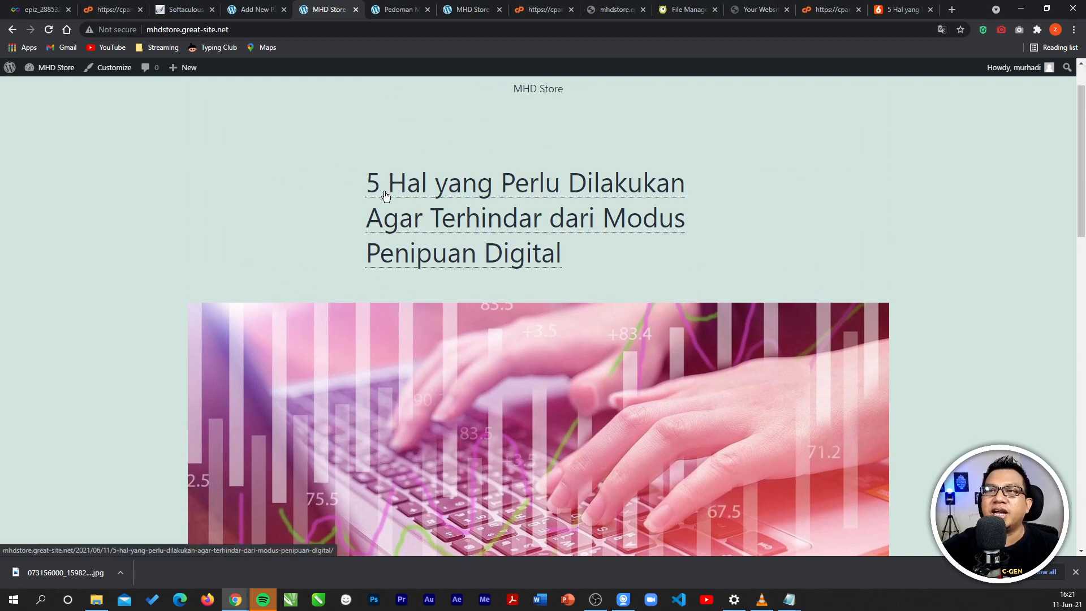
{"action": "scroll", "coordinate": [383, 194], "scroll_direction": "up", "scroll_amount": 1}
{"action": "scroll", "coordinate": [477, 341], "scroll_direction": "down", "scroll_amount": 15}
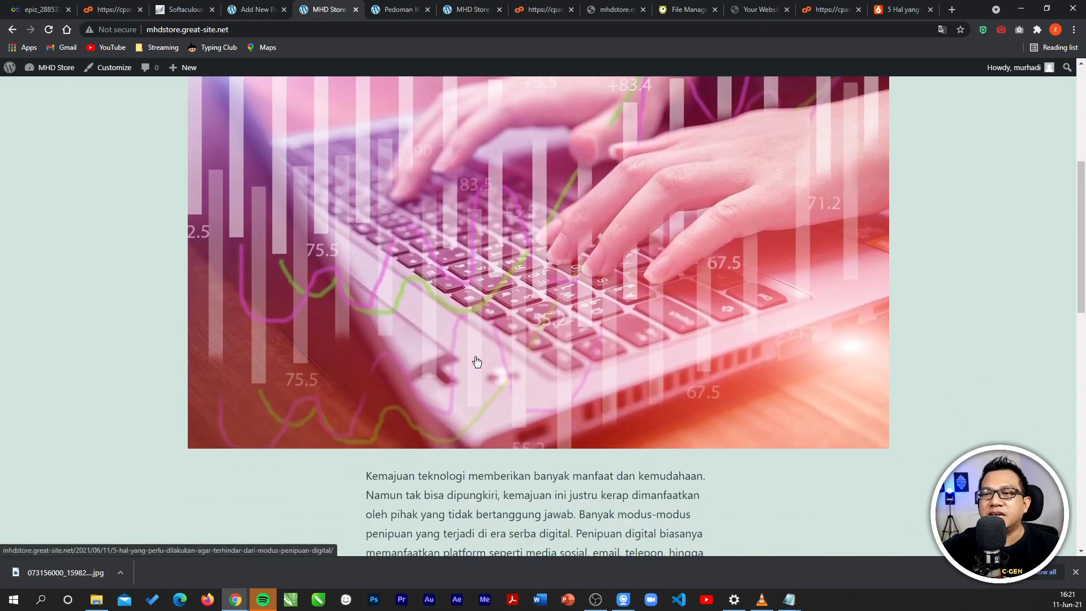
{"action": "scroll", "coordinate": [477, 342], "scroll_direction": "up", "scroll_amount": 15}
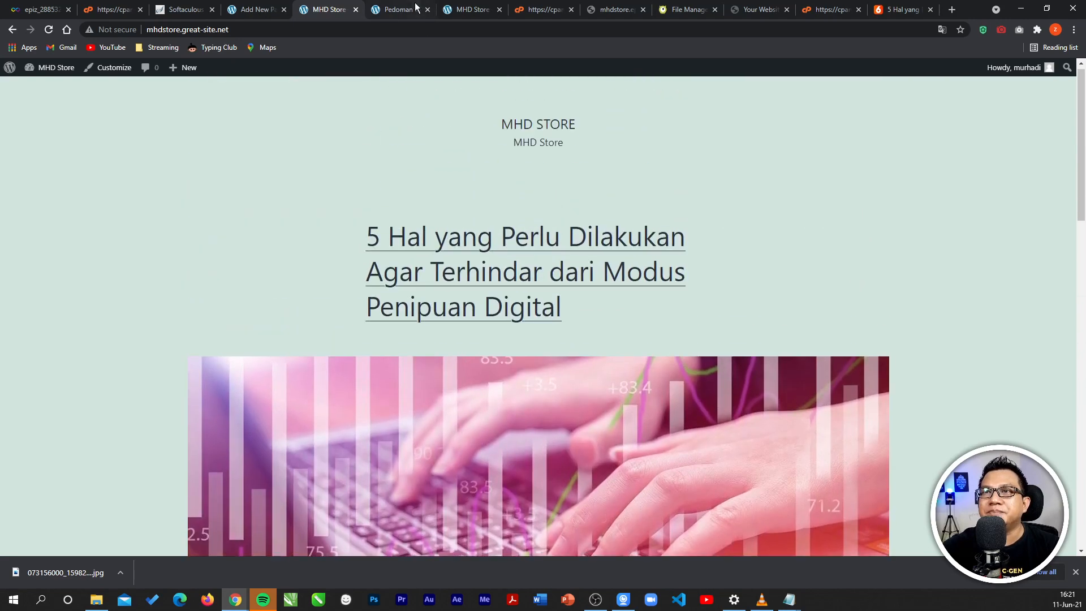
{"action": "left_click", "coordinate": [393, 9]}
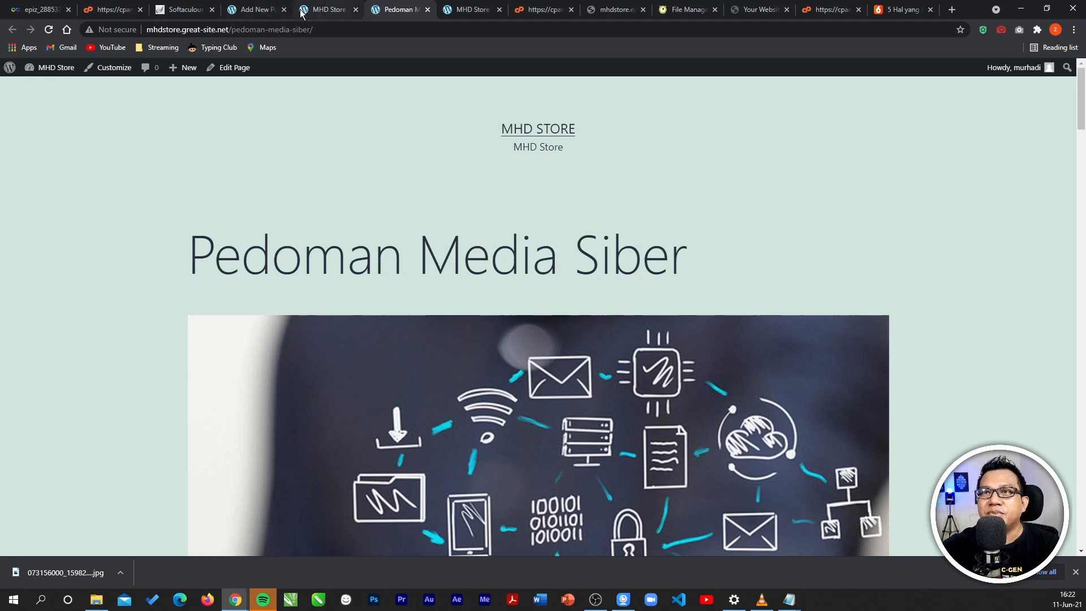
- Return to the Pedoman Media Siber page editor and make the first numbered heading, "Ruang Lingkup", bold
{"action": "left_click", "coordinate": [257, 13]}
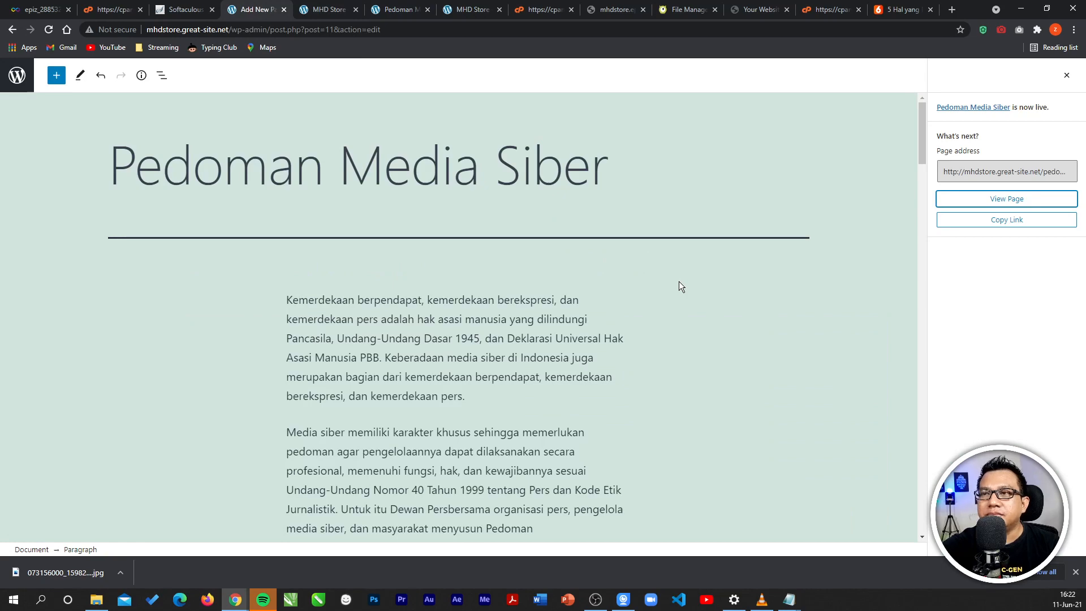
{"action": "scroll", "coordinate": [660, 320], "scroll_direction": "down", "scroll_amount": 8}
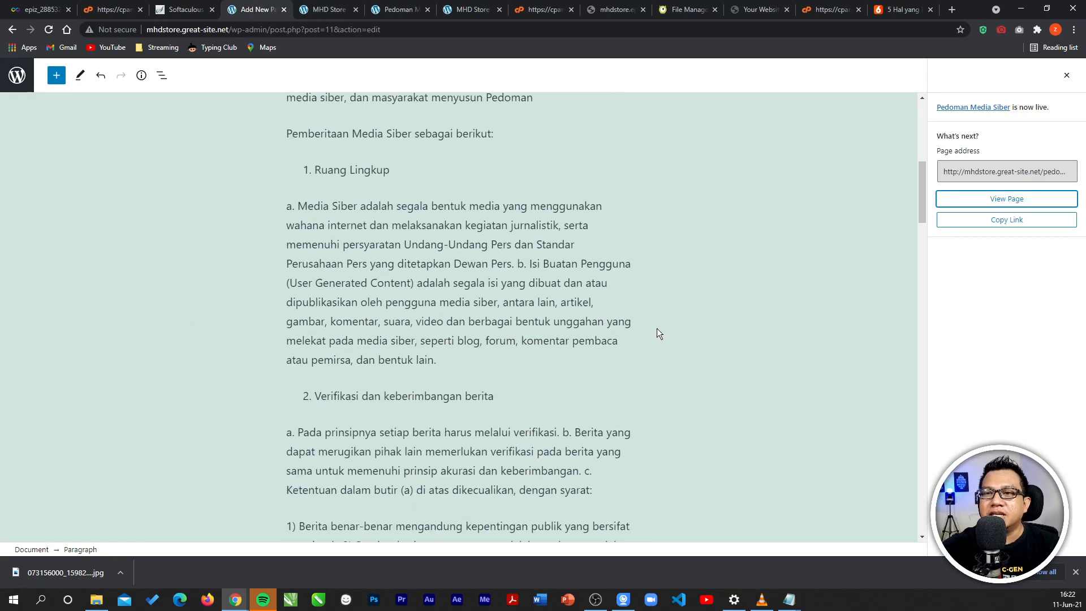
{"action": "scroll", "coordinate": [428, 207], "scroll_direction": "up", "scroll_amount": 2}
{"action": "left_click_drag", "start_coordinate": [436, 261], "coordinate": [282, 259]}
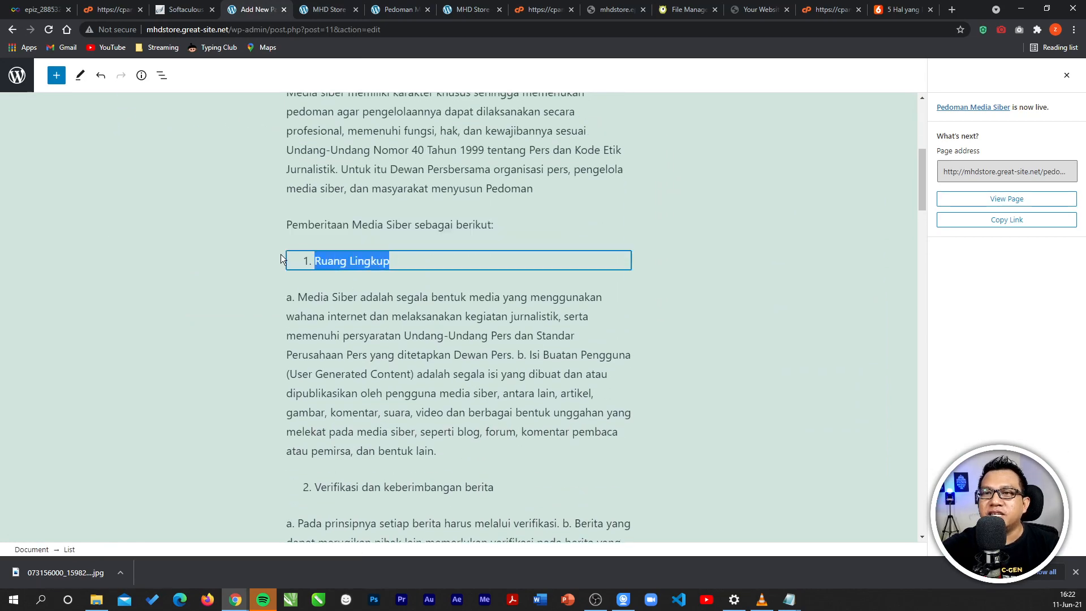
{"action": "left_click", "coordinate": [443, 237]}
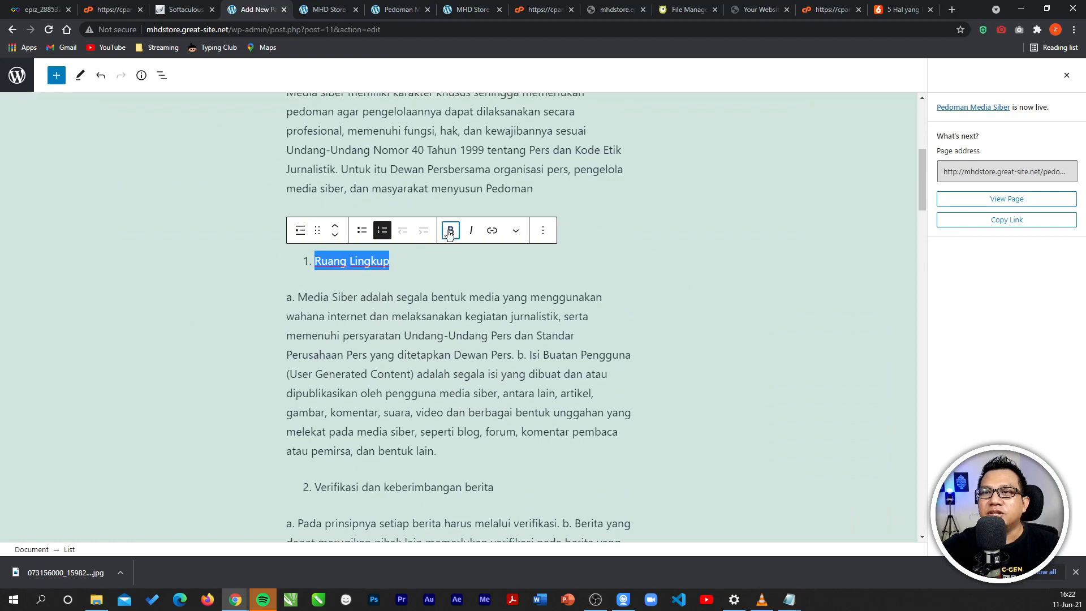
{"action": "key", "text": "BackSpace"}
{"action": "key", "text": "BackSpace"}
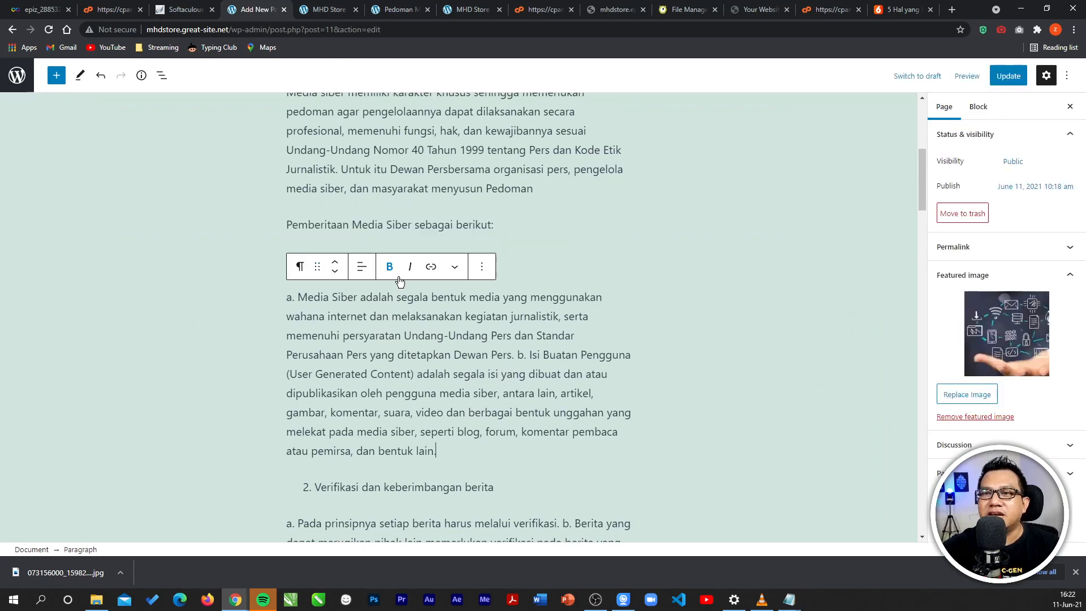
{"action": "key", "text": "ctrl+z"}
- Make the numbered headings "Verifikasi dan keberimbangan berita" and "Isi Buatan Pengguna (User Generated Content)" bold
{"action": "scroll", "coordinate": [485, 315], "scroll_direction": "down", "scroll_amount": 3}
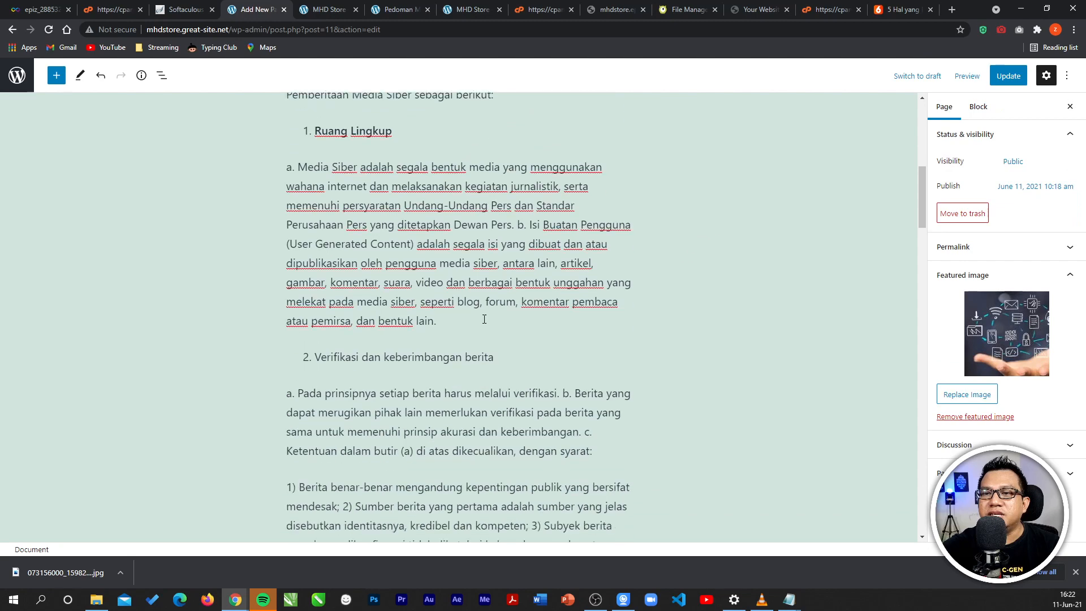
{"action": "left_click_drag", "start_coordinate": [518, 319], "coordinate": [312, 320]}
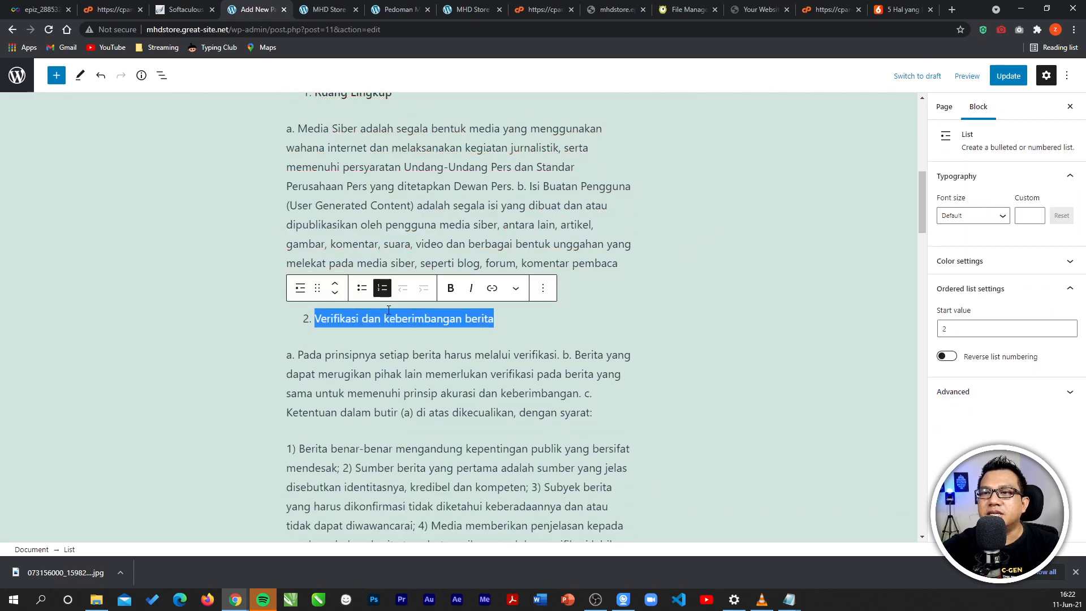
{"action": "left_click", "coordinate": [459, 295]}
{"action": "scroll", "coordinate": [713, 334], "scroll_direction": "down", "scroll_amount": 7}
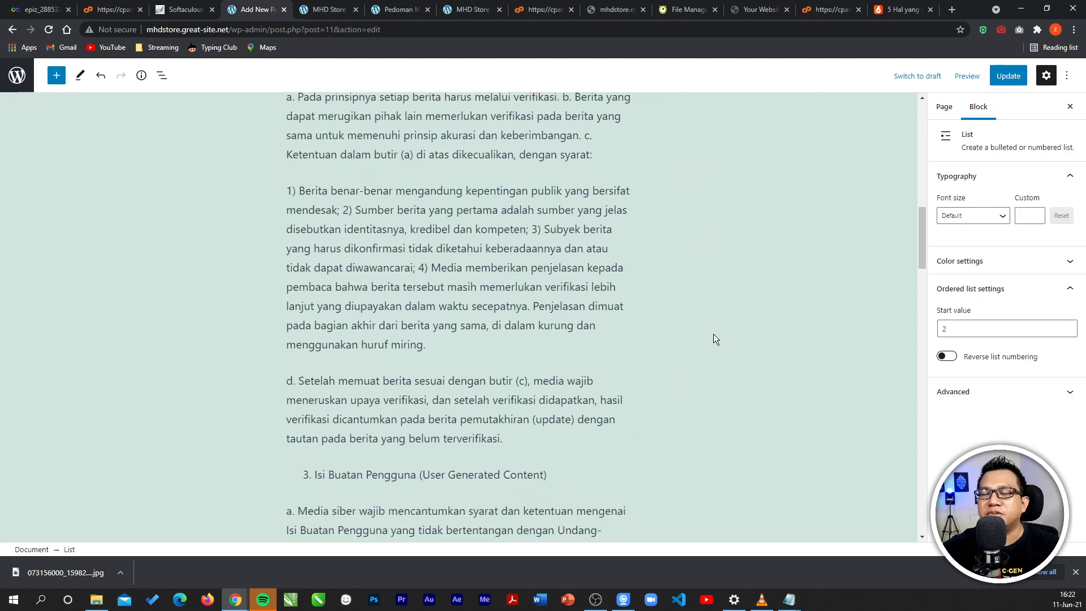
{"action": "left_click_drag", "start_coordinate": [547, 336], "coordinate": [312, 338]}
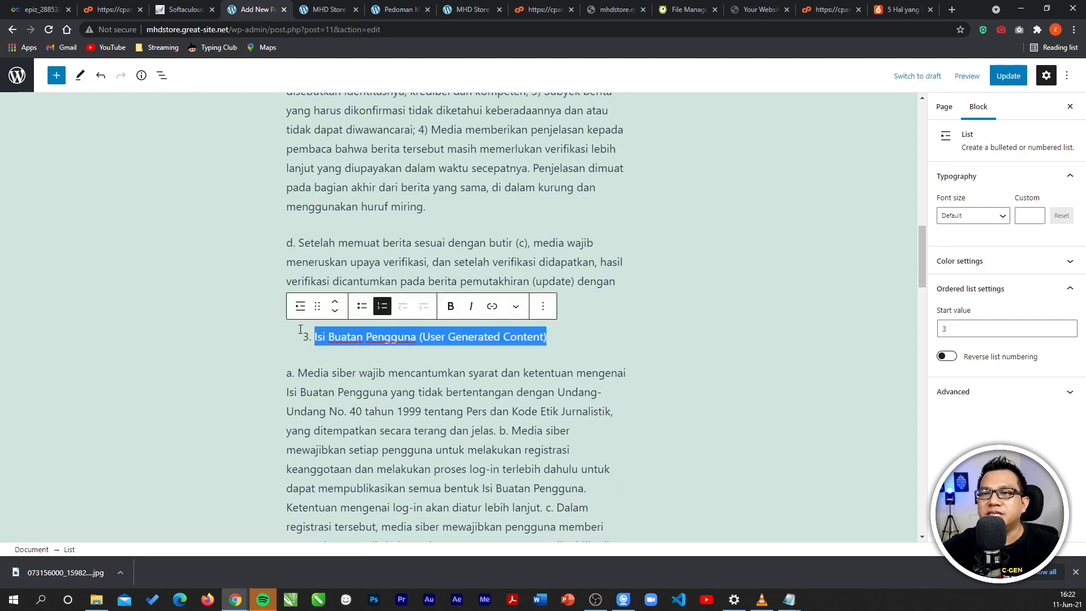
{"action": "left_click", "coordinate": [450, 306]}
{"action": "left_click", "coordinate": [715, 351]}
{"action": "scroll", "coordinate": [714, 349], "scroll_direction": "down", "scroll_amount": 6}
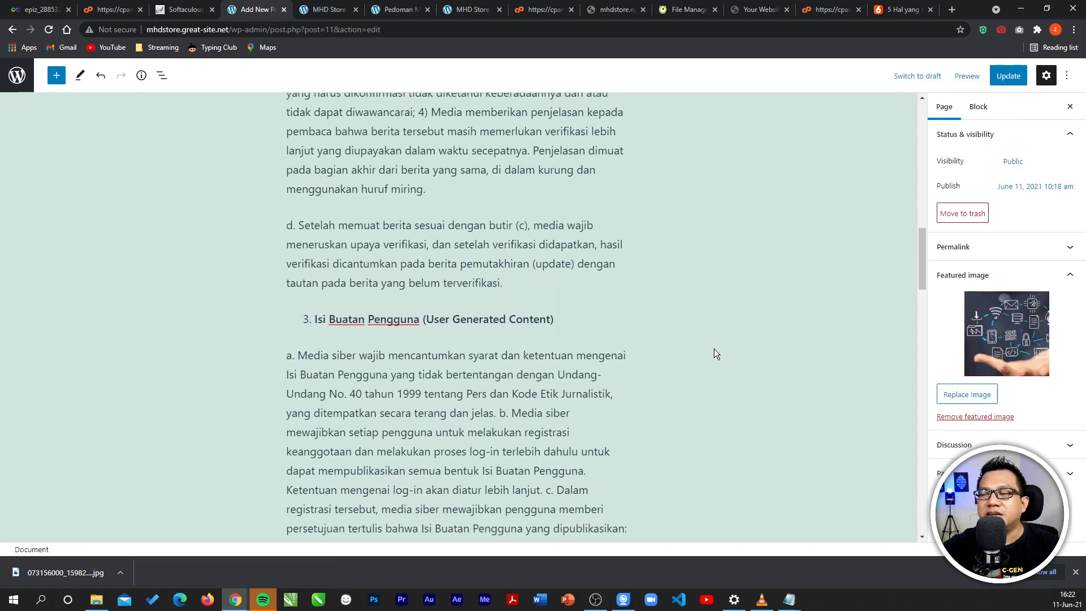
- Update the Pedoman Media Siber page and reload its published version to check the bold headings
{"action": "scroll", "coordinate": [594, 325], "scroll_direction": "up", "scroll_amount": 9}
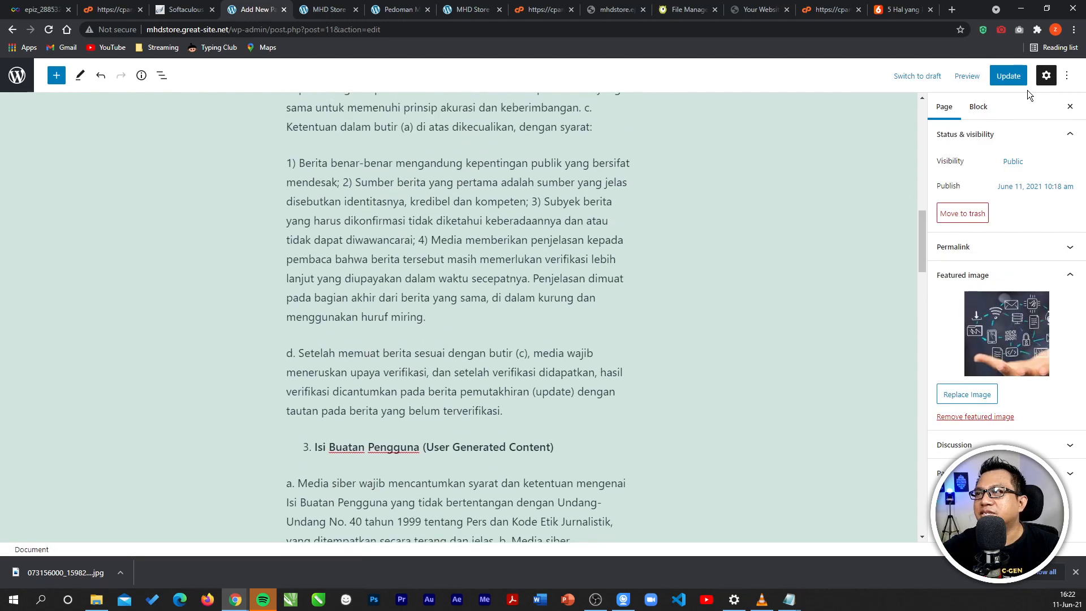
{"action": "left_click", "coordinate": [1006, 78]}
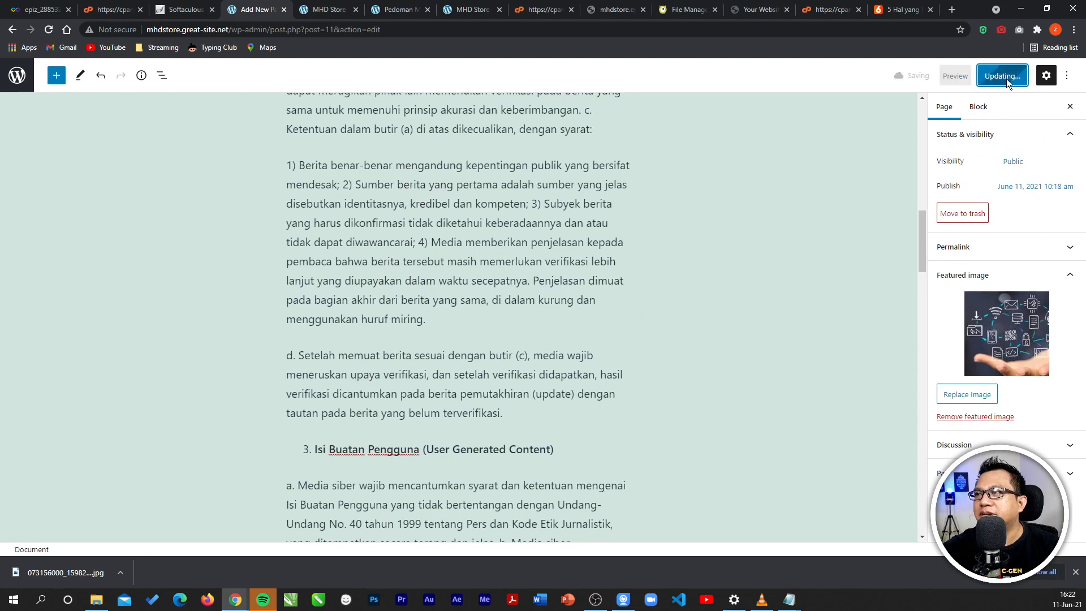
{"action": "left_click", "coordinate": [460, 15]}
{"action": "left_click", "coordinate": [402, 11]}
{"action": "key", "text": "F5"}
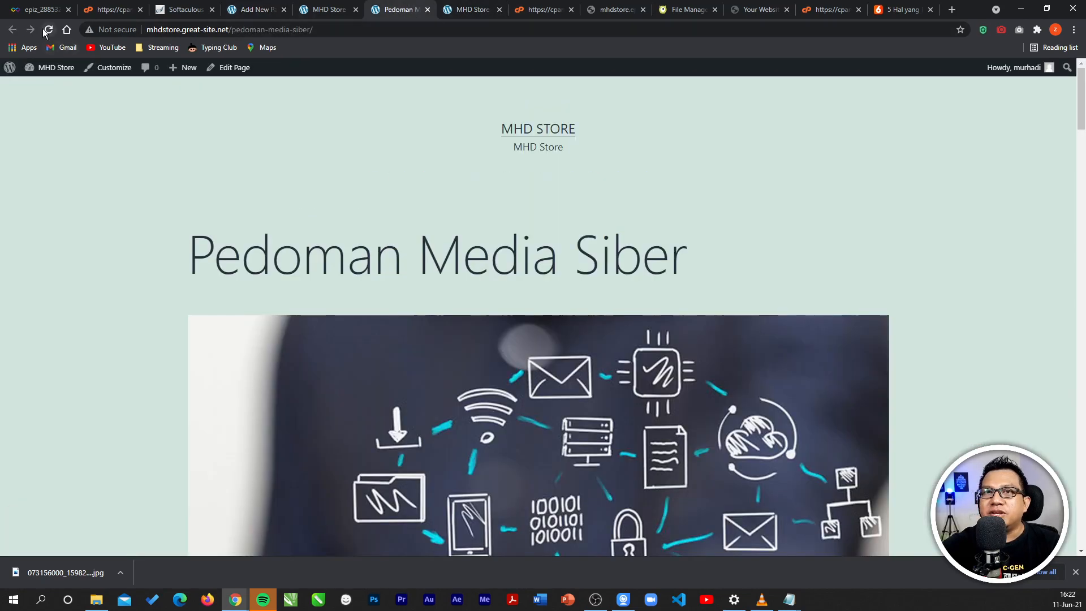
{"action": "scroll", "coordinate": [480, 251], "scroll_direction": "down", "scroll_amount": 10}
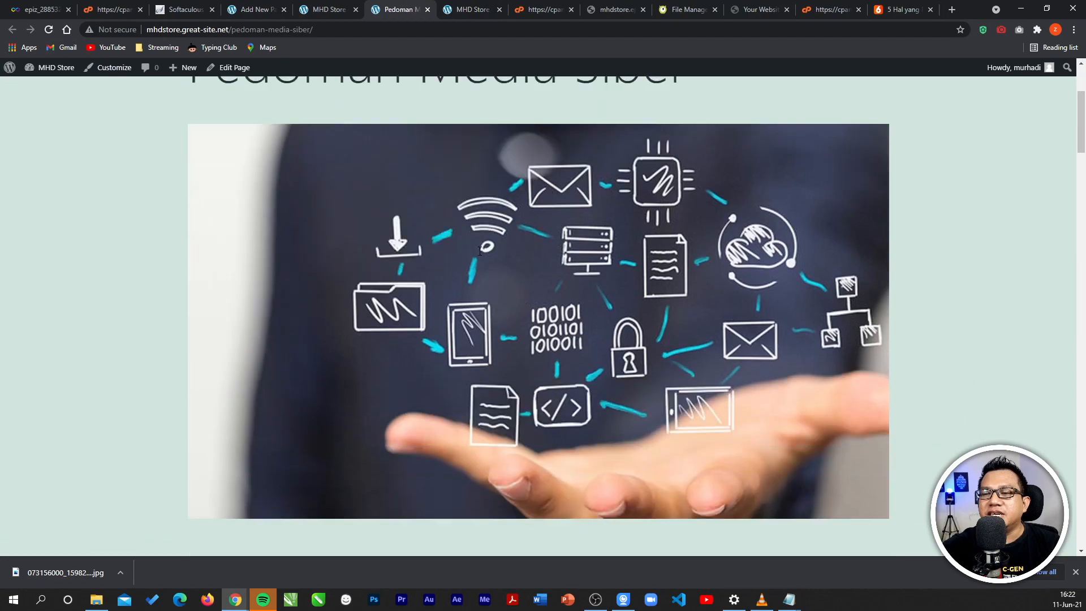
{"action": "scroll", "coordinate": [480, 250], "scroll_direction": "down", "scroll_amount": 5}
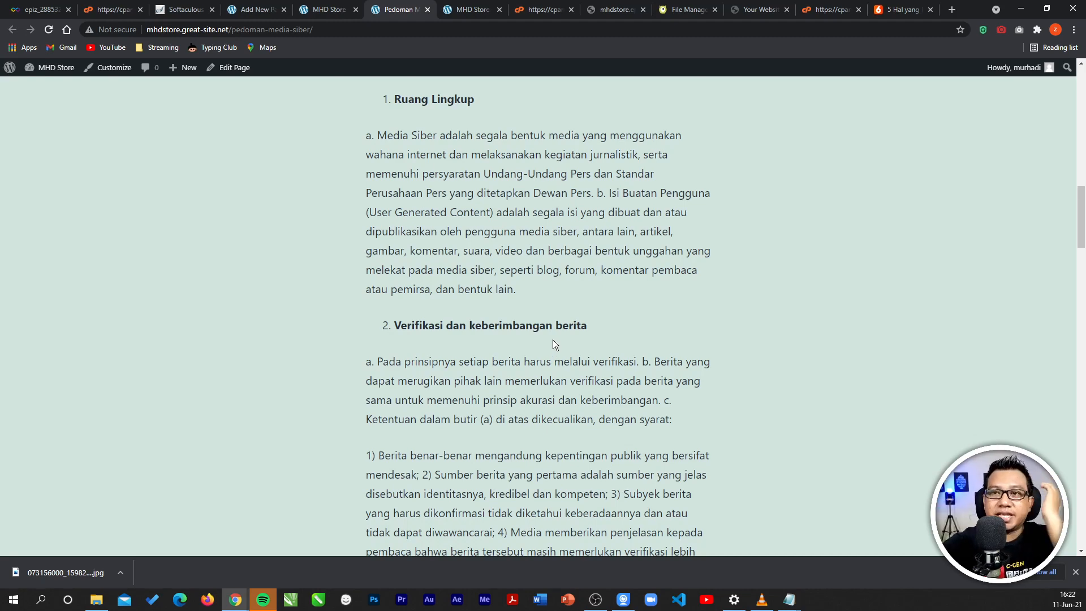
- Review the site's front page again from the first post to the footer, and dismiss the browser's downloads bar
{"action": "left_click", "coordinate": [318, 10]}
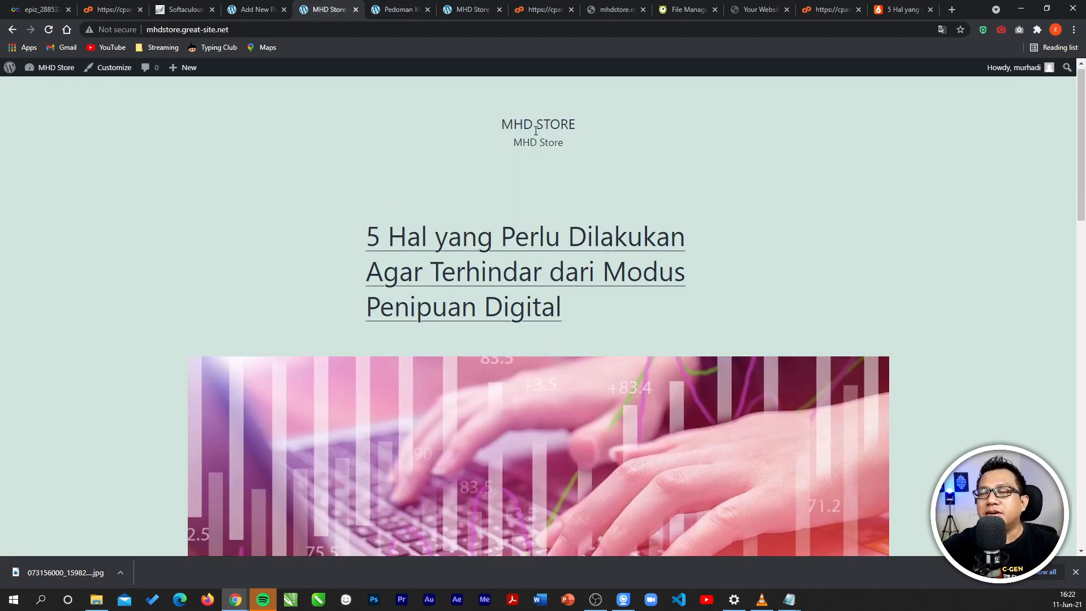
{"action": "scroll", "coordinate": [931, 361], "scroll_direction": "down", "scroll_amount": 15}
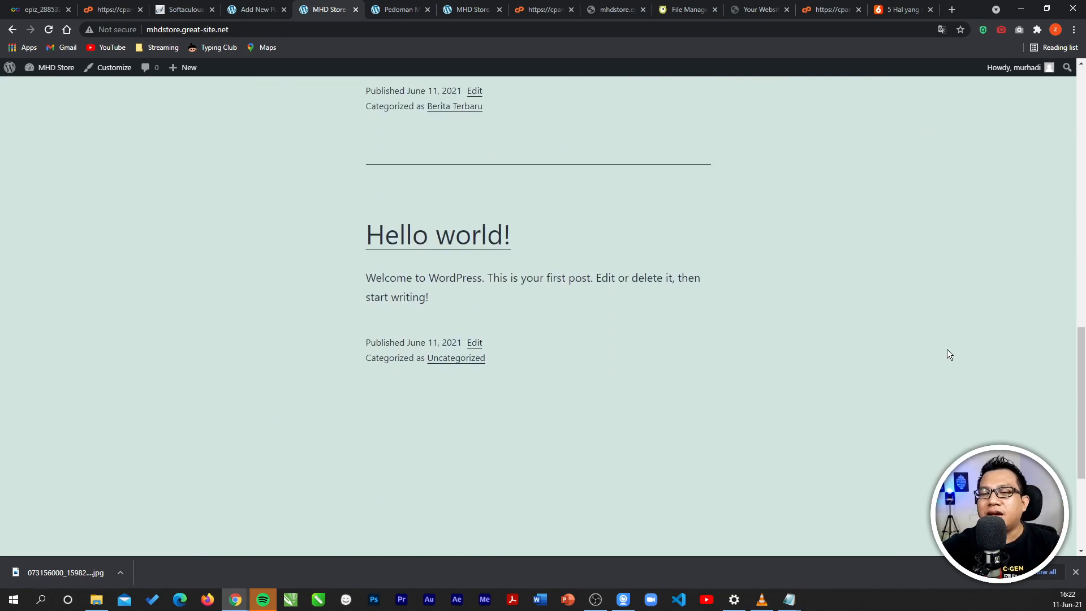
{"action": "left_click", "coordinate": [1076, 572]}
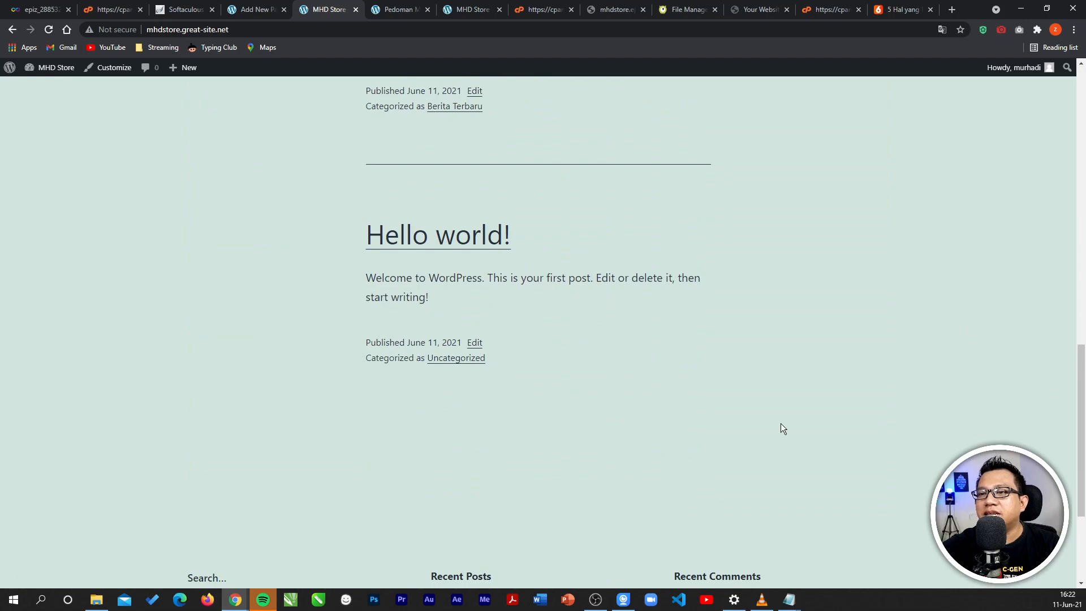
{"action": "scroll", "coordinate": [780, 423], "scroll_direction": "down", "scroll_amount": 4}
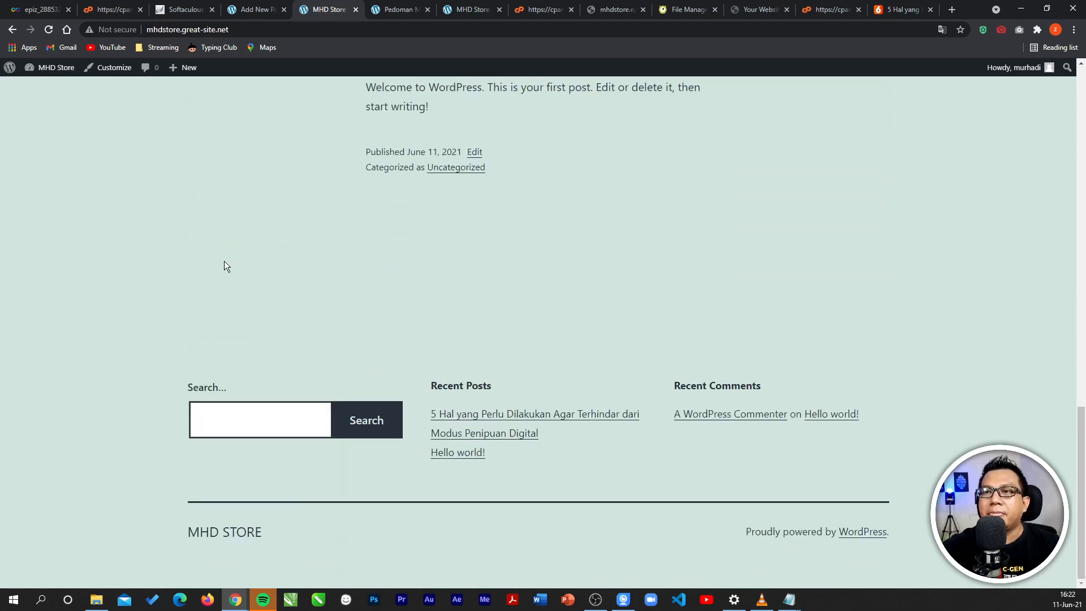
{"action": "scroll", "coordinate": [329, 337], "scroll_direction": "up", "scroll_amount": 10}
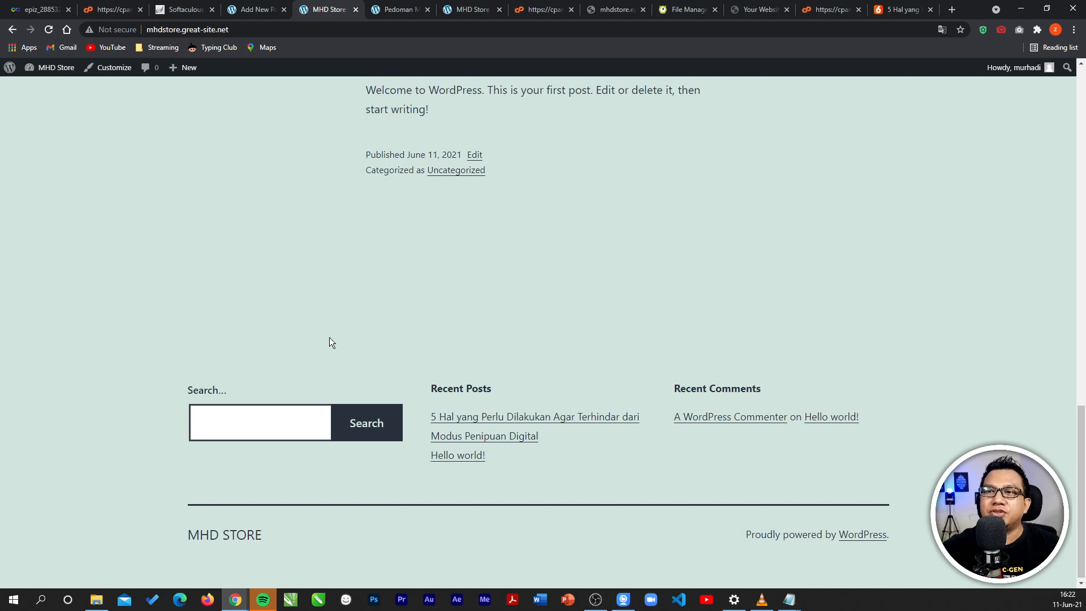
{"action": "scroll", "coordinate": [329, 337], "scroll_direction": "up", "scroll_amount": 3}
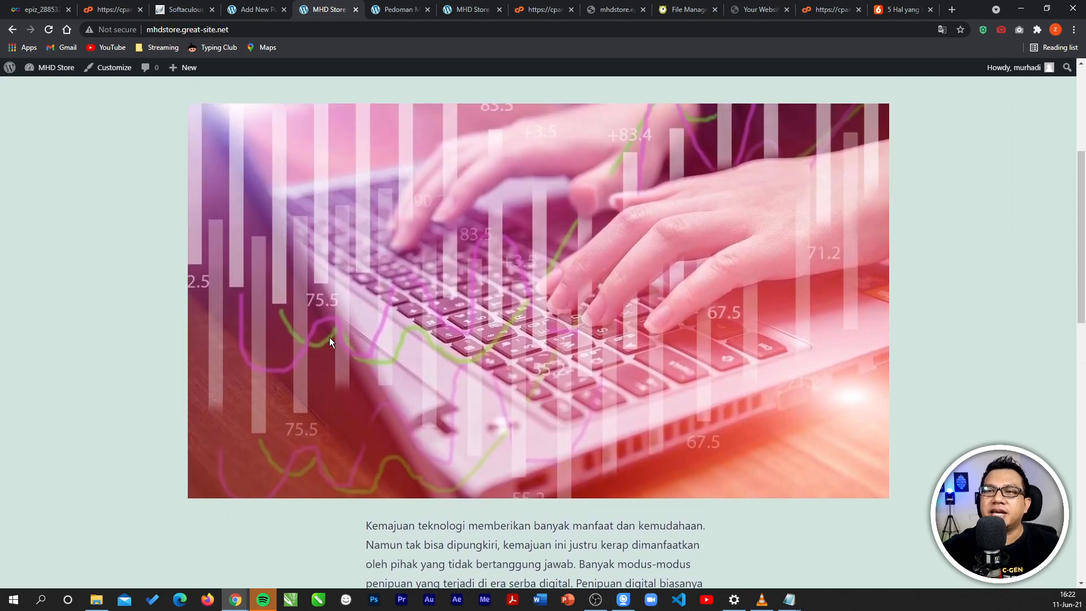
- Leave the page editor for the Pages list and open the list of all posts
{"action": "left_click", "coordinate": [267, 11]}
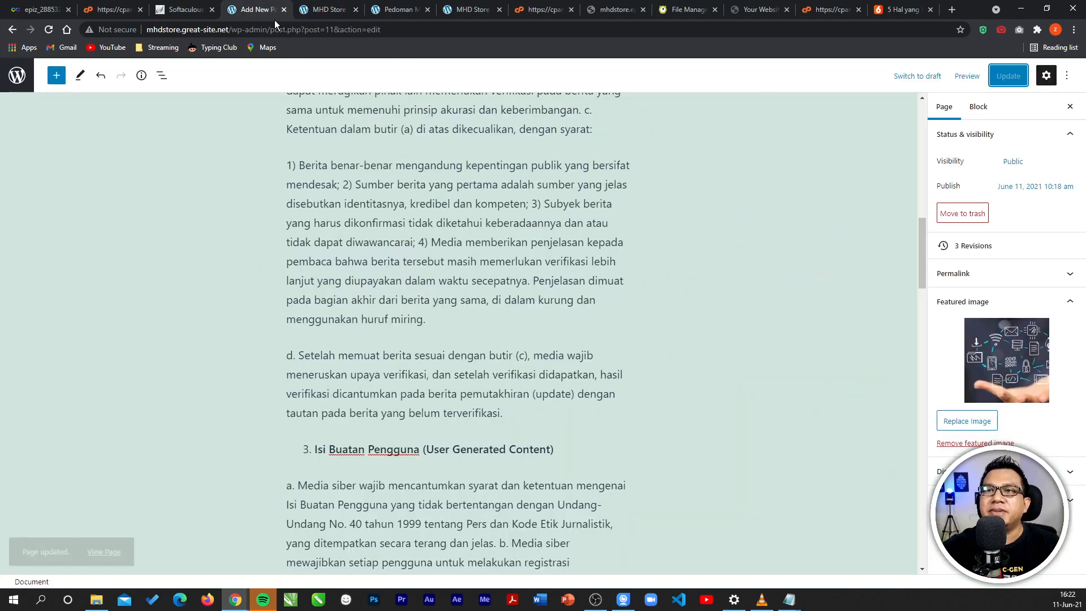
{"action": "left_click", "coordinate": [17, 75]}
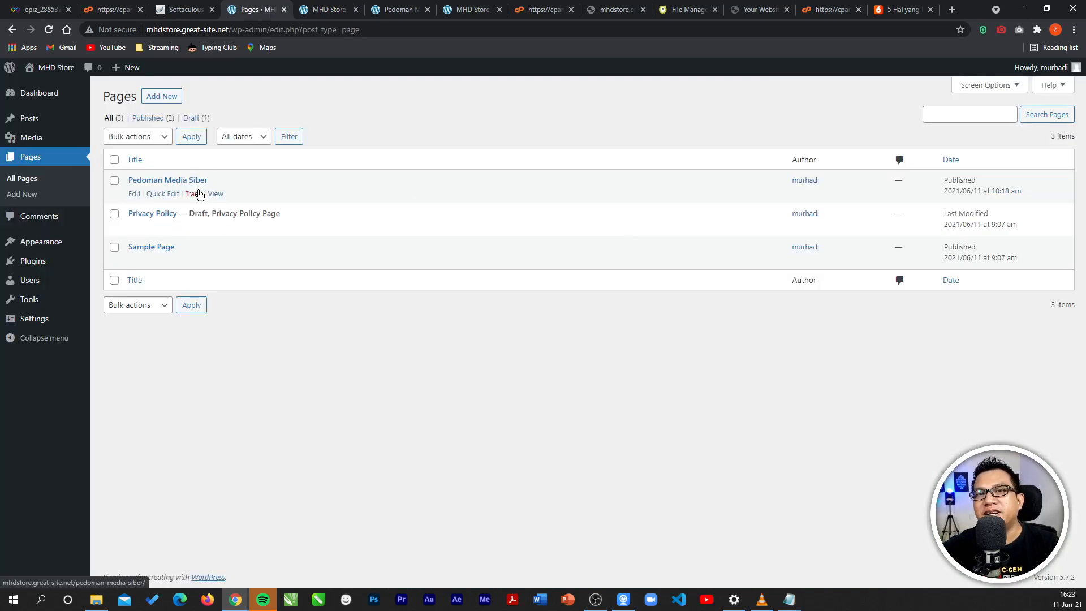
{"action": "mouse_move", "coordinate": [36, 118]}
{"action": "left_click", "coordinate": [114, 121]}
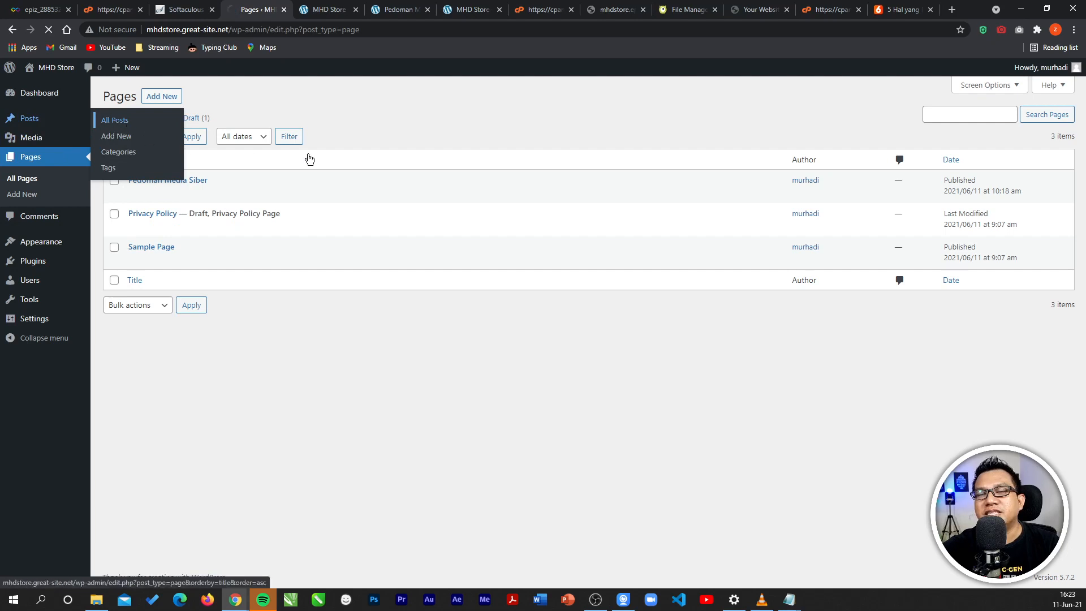